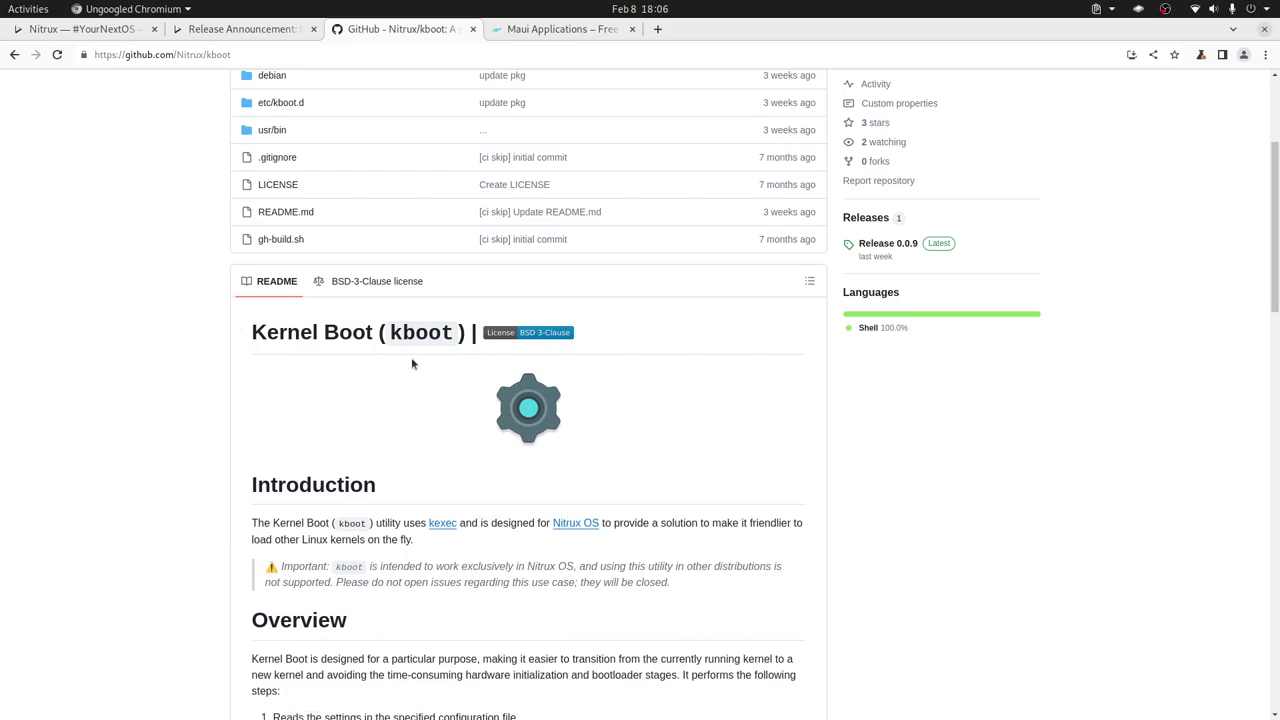
Show the Nitrux 3.3.0 release announcement tab and scroll through its changelog.
left_click(243, 33)
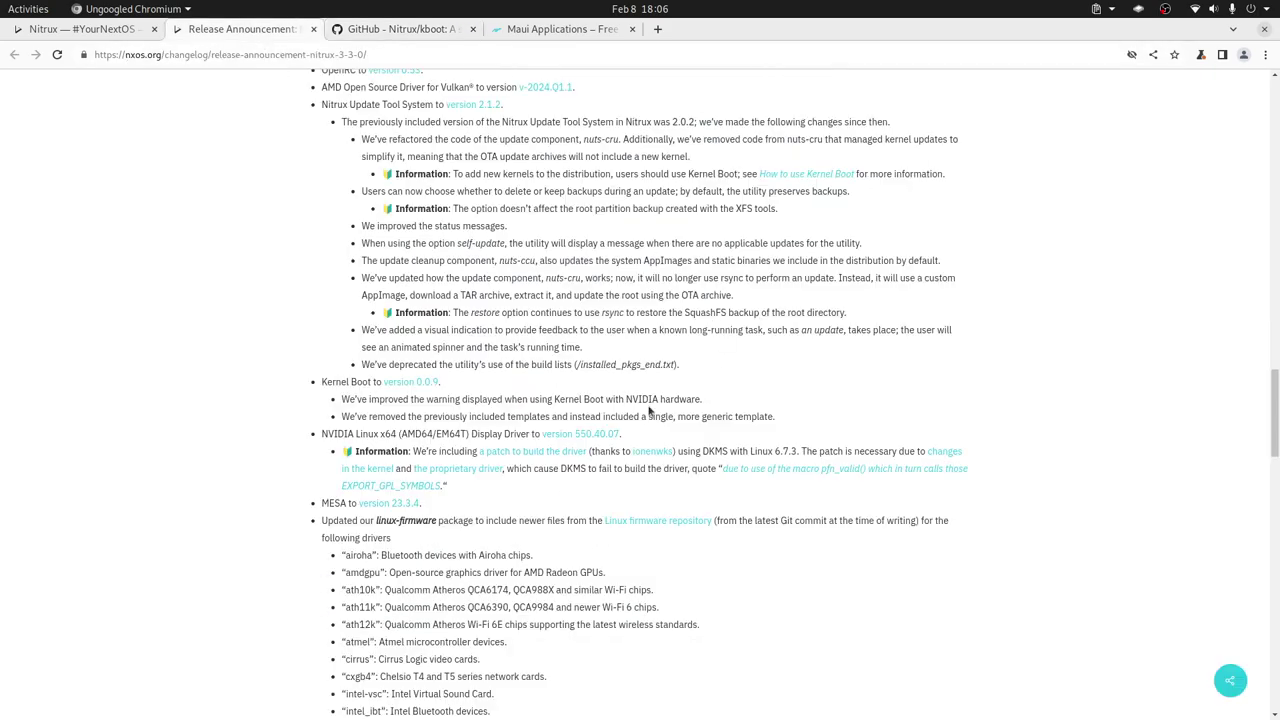
scroll(580, 410, "down", 5)
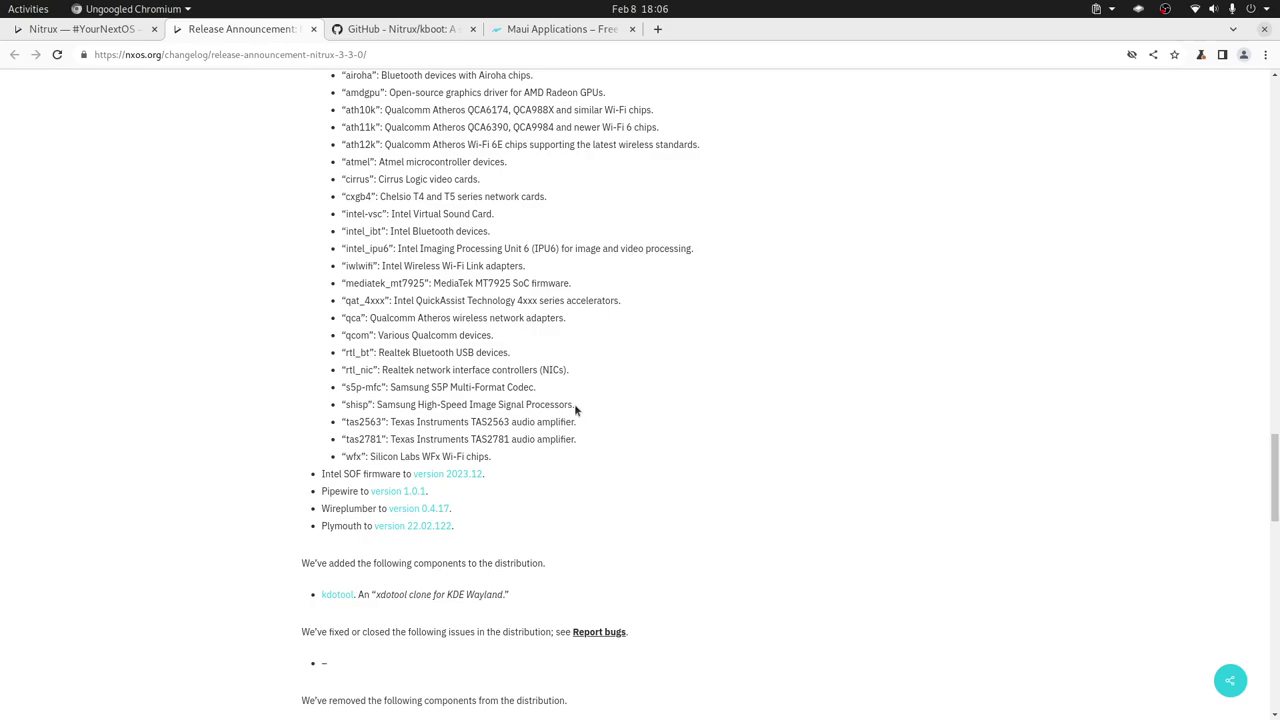
scroll(575, 405, "up", 3)
scroll(597, 385, "up", 3)
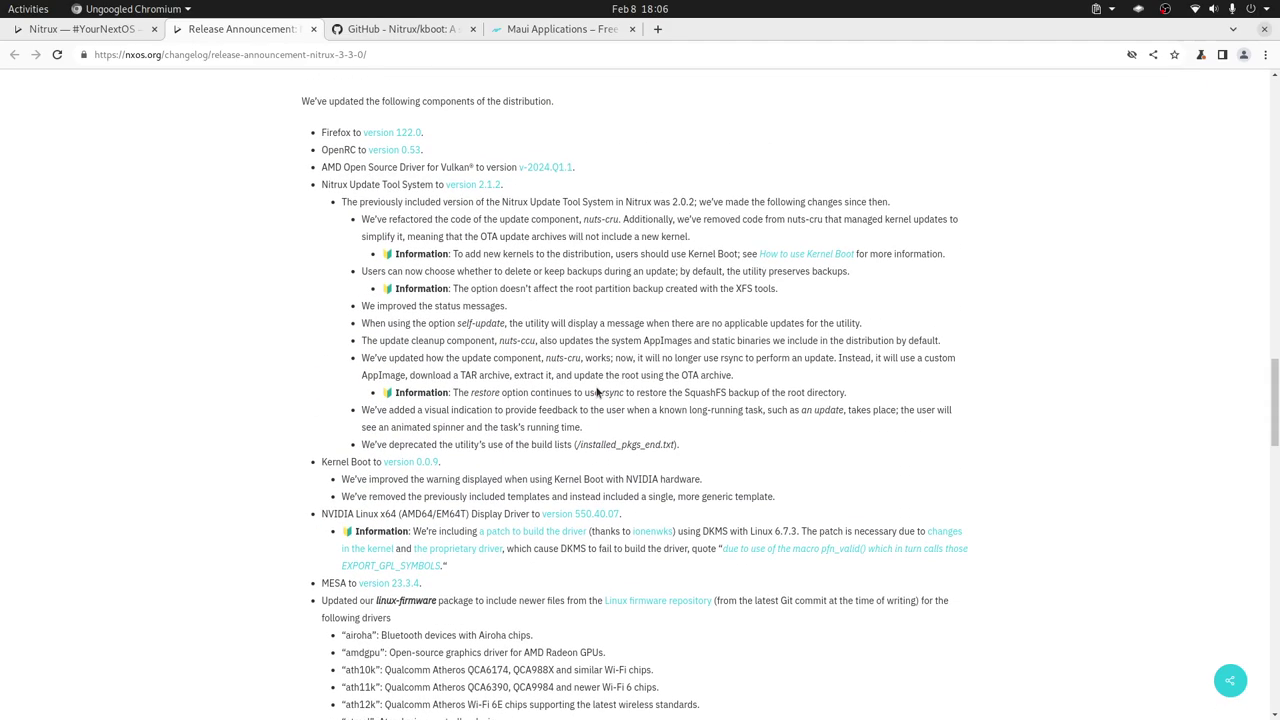
scroll(596, 387, "down", 3)
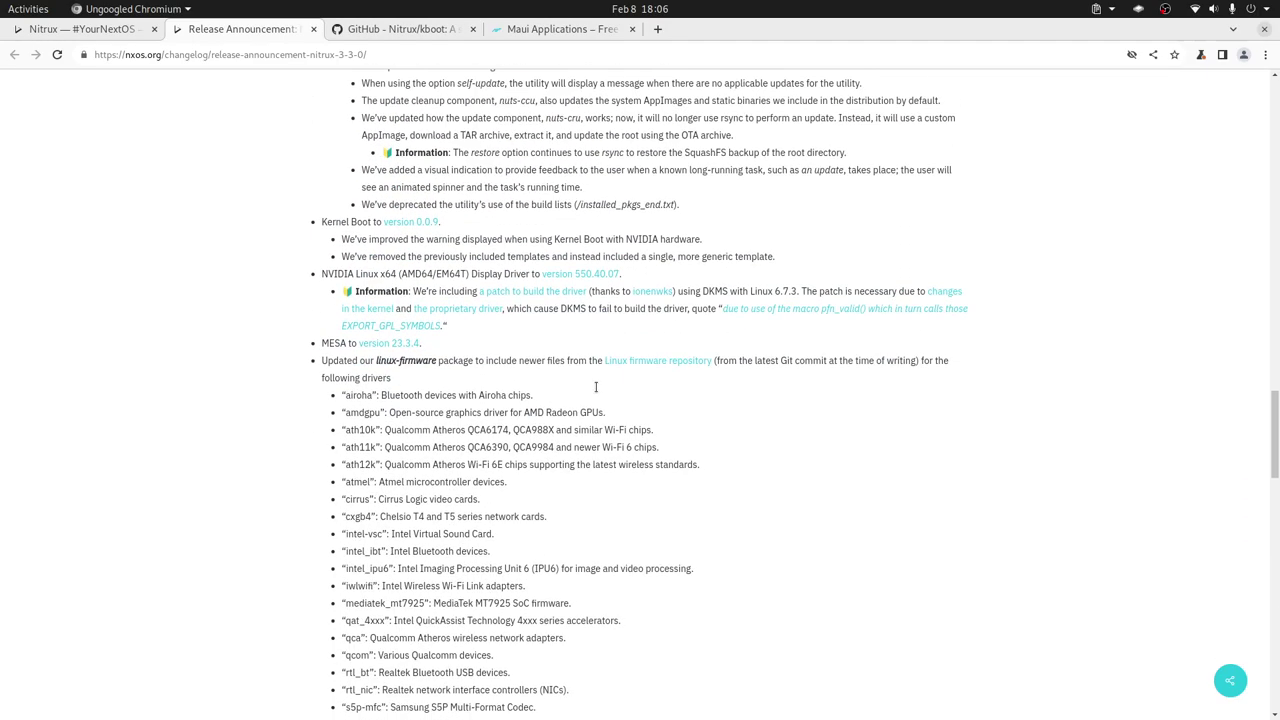
scroll(596, 387, "down", 1)
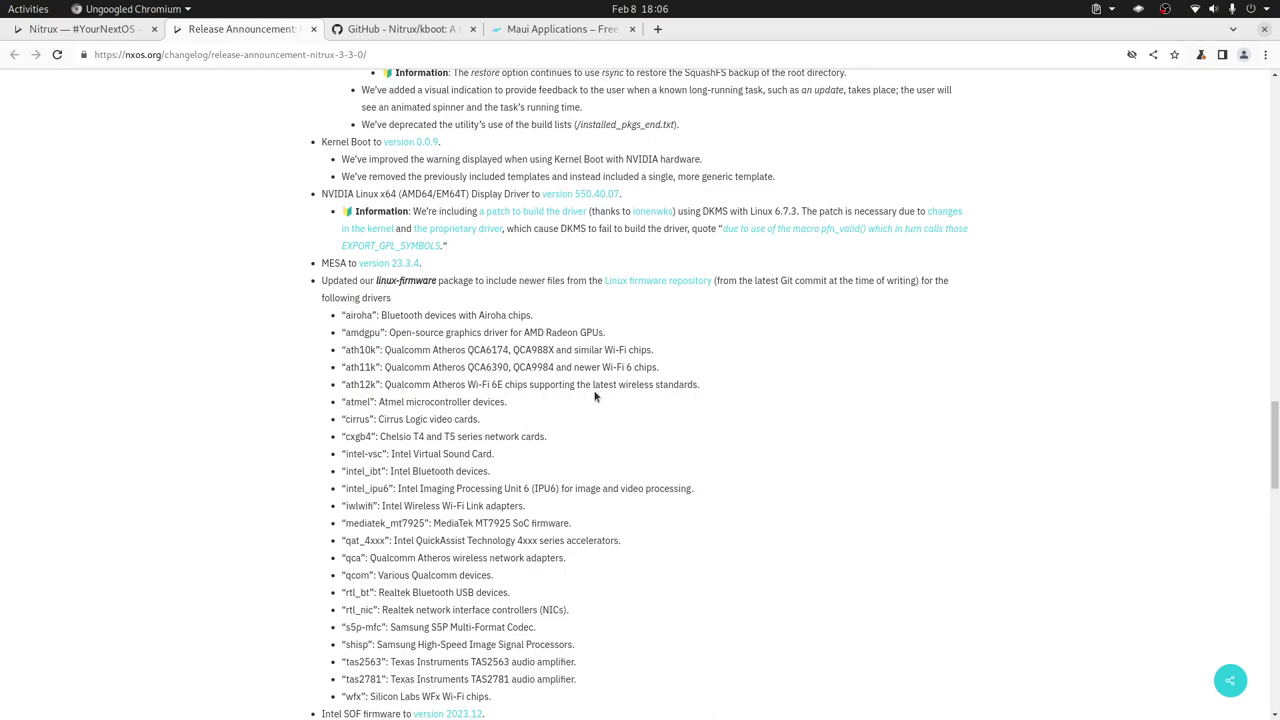
scroll(575, 433, "up", 5)
scroll(575, 433, "up", 9)
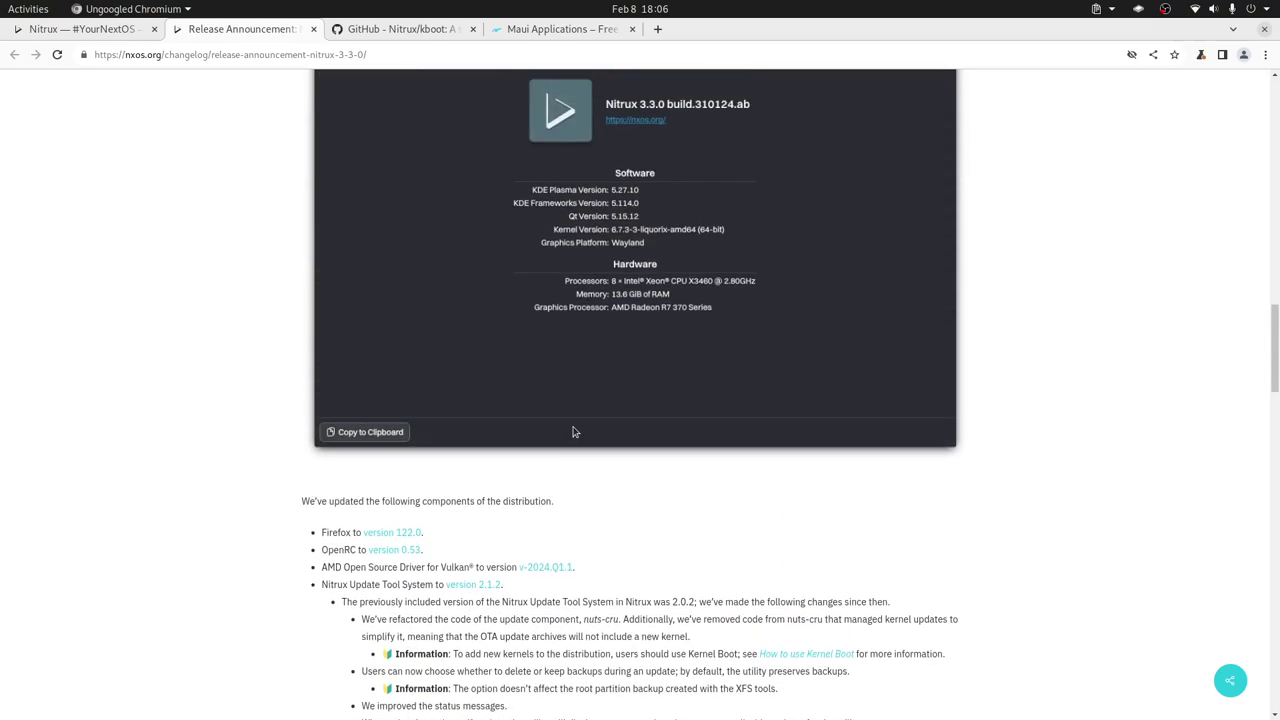
scroll(573, 428, "up", 4)
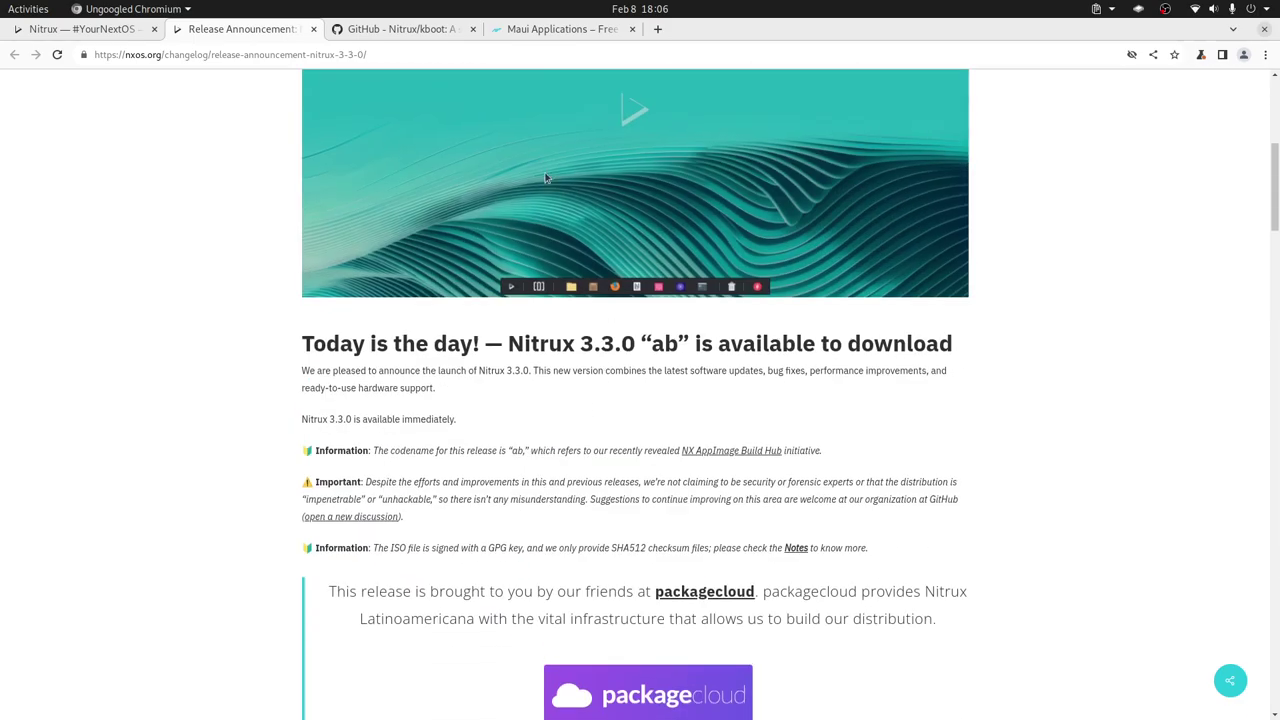
Switch from Ungoogled Chromium to the VirtualBox Manager window.
key("alt+space")
key("Escape")
key("alt+Tab")
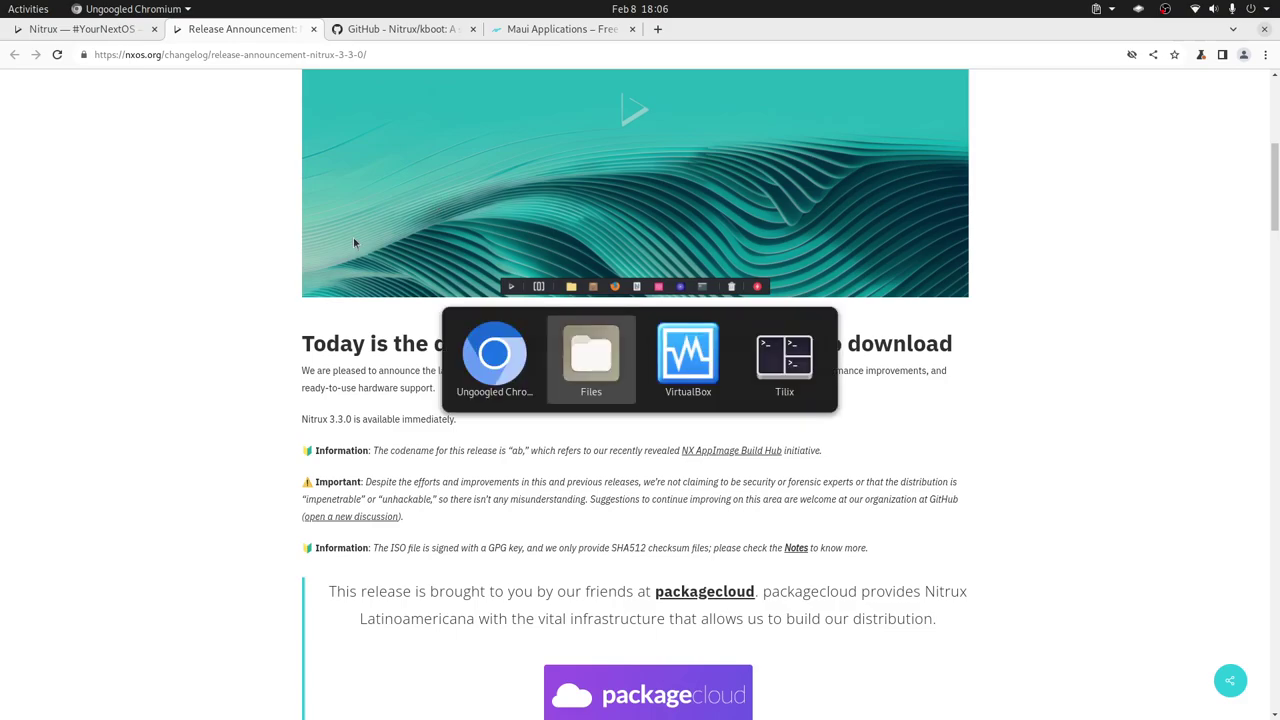
key("alt+Tab")
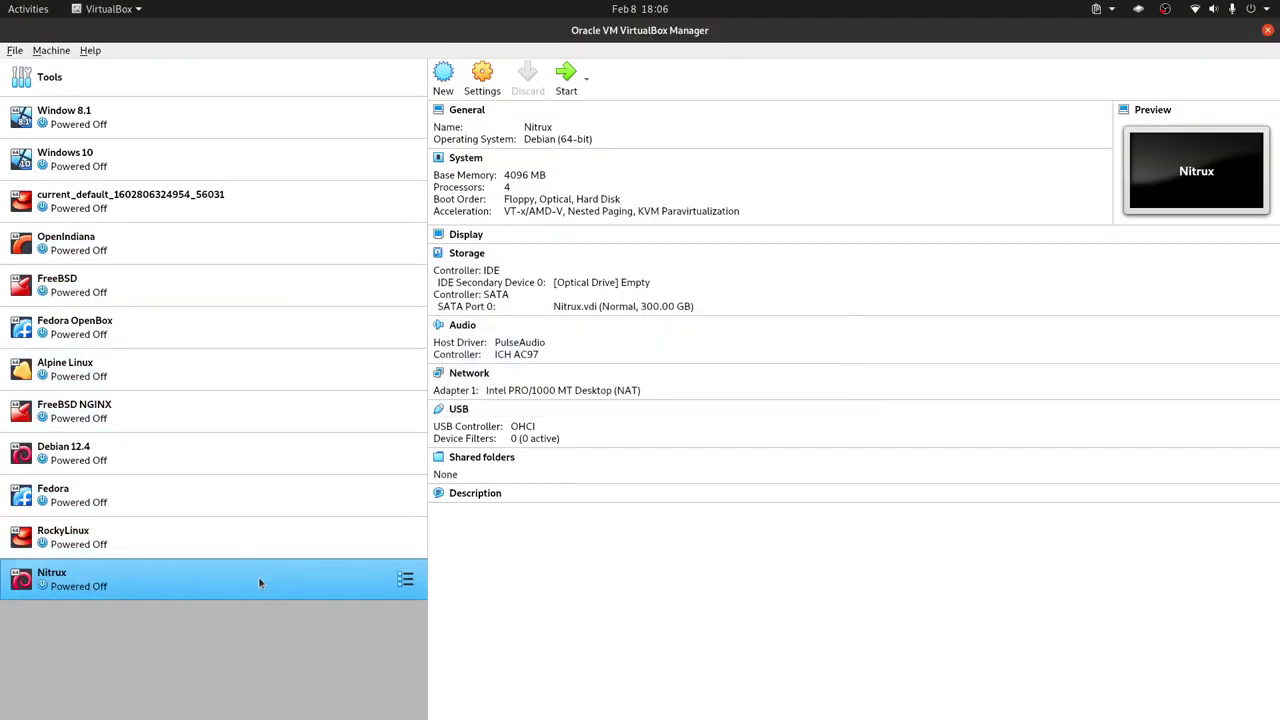
Open the Nitrux VM's System settings and enable EFI.
right_click(259, 582)
left_click(300, 277)
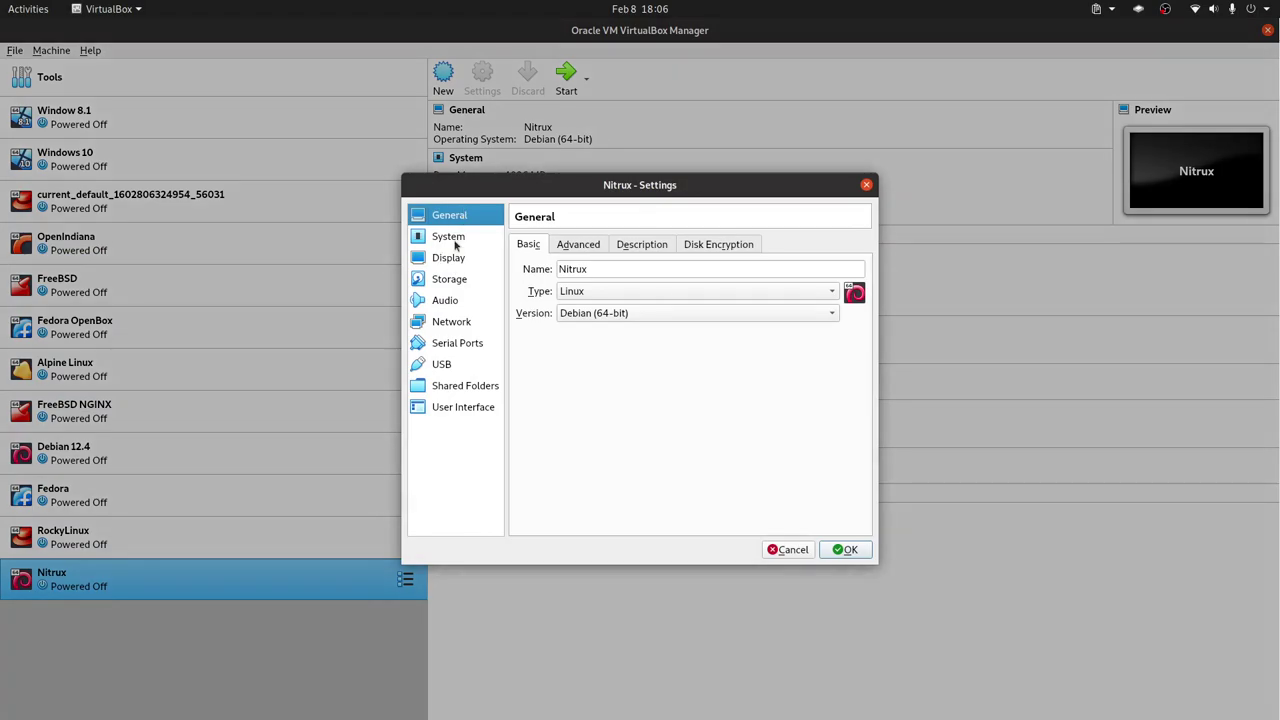
left_click(452, 240)
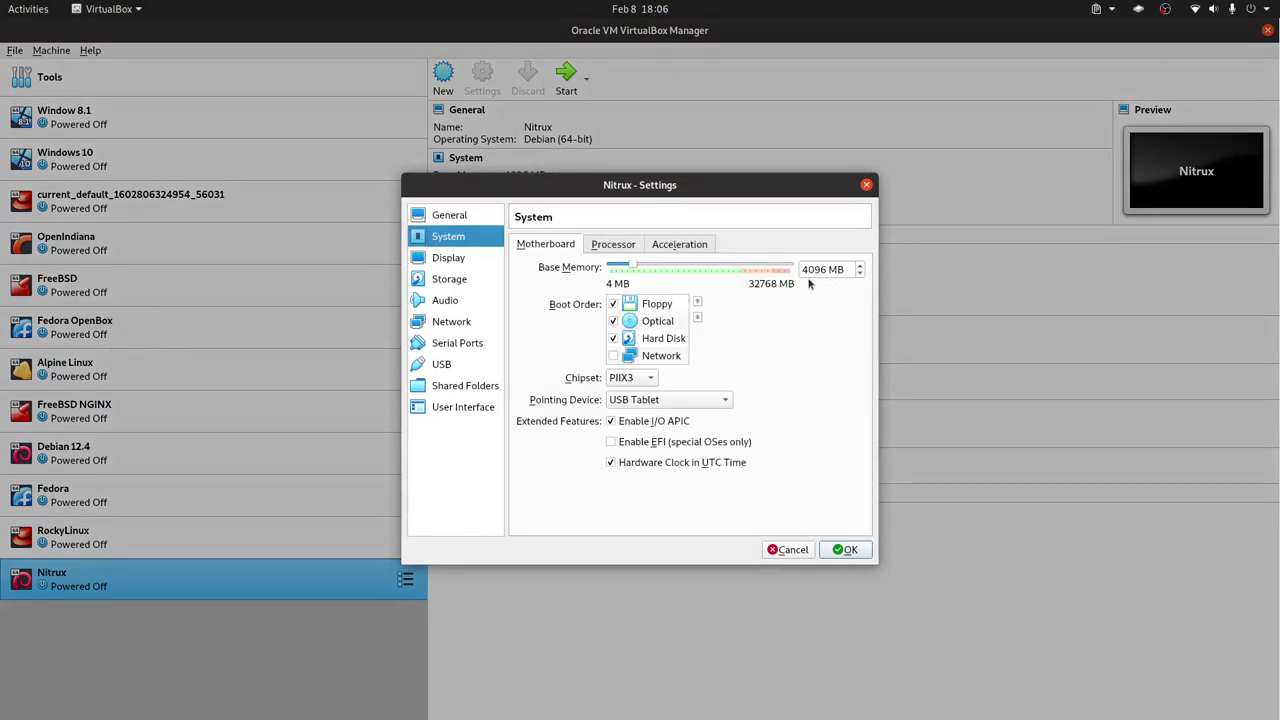
left_click(607, 249)
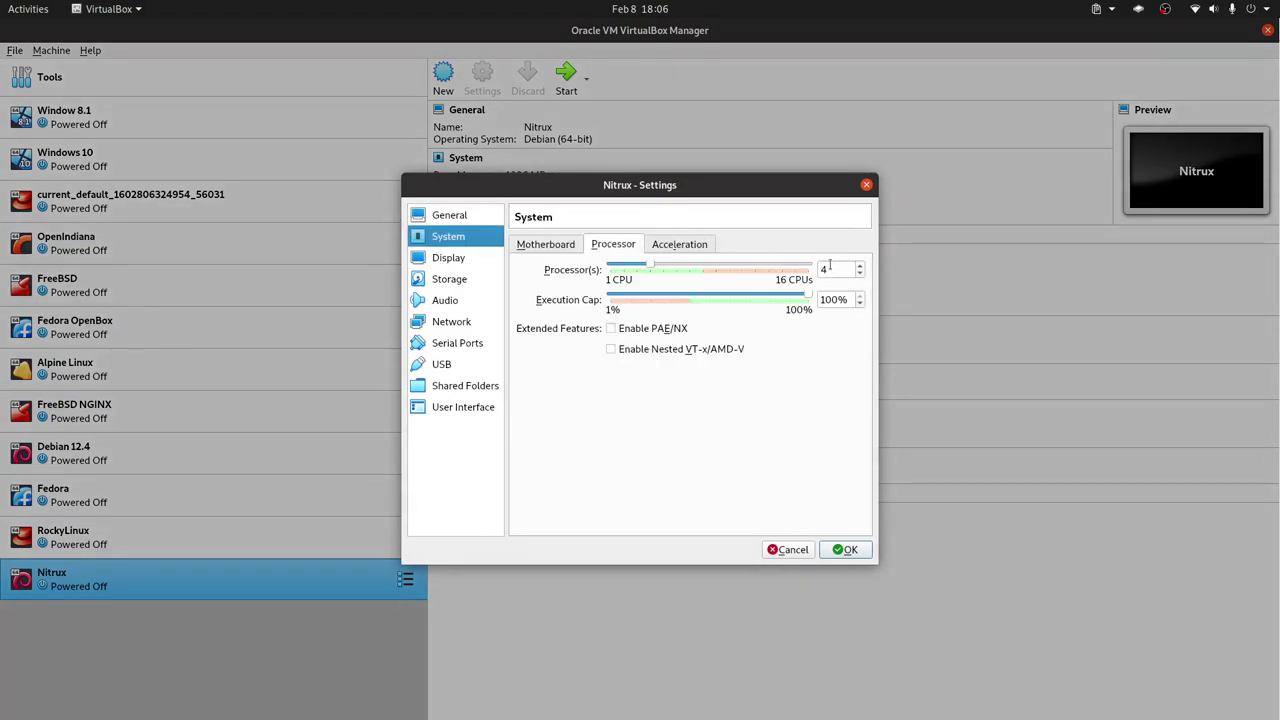
left_click(545, 247)
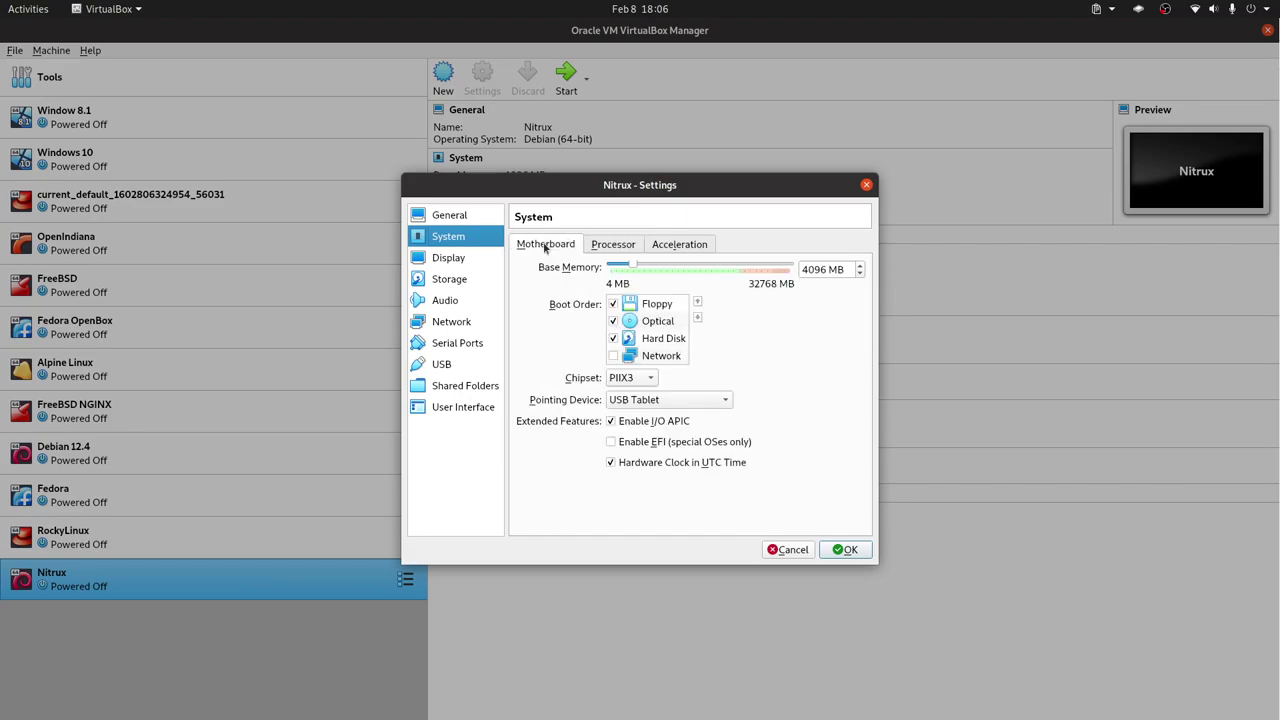
left_click(622, 447)
Untick Floppy and move Hard Disk above Optical in the boot order.
mouse_move(661, 449)
left_click(613, 304)
left_click(662, 338)
left_click(698, 302)
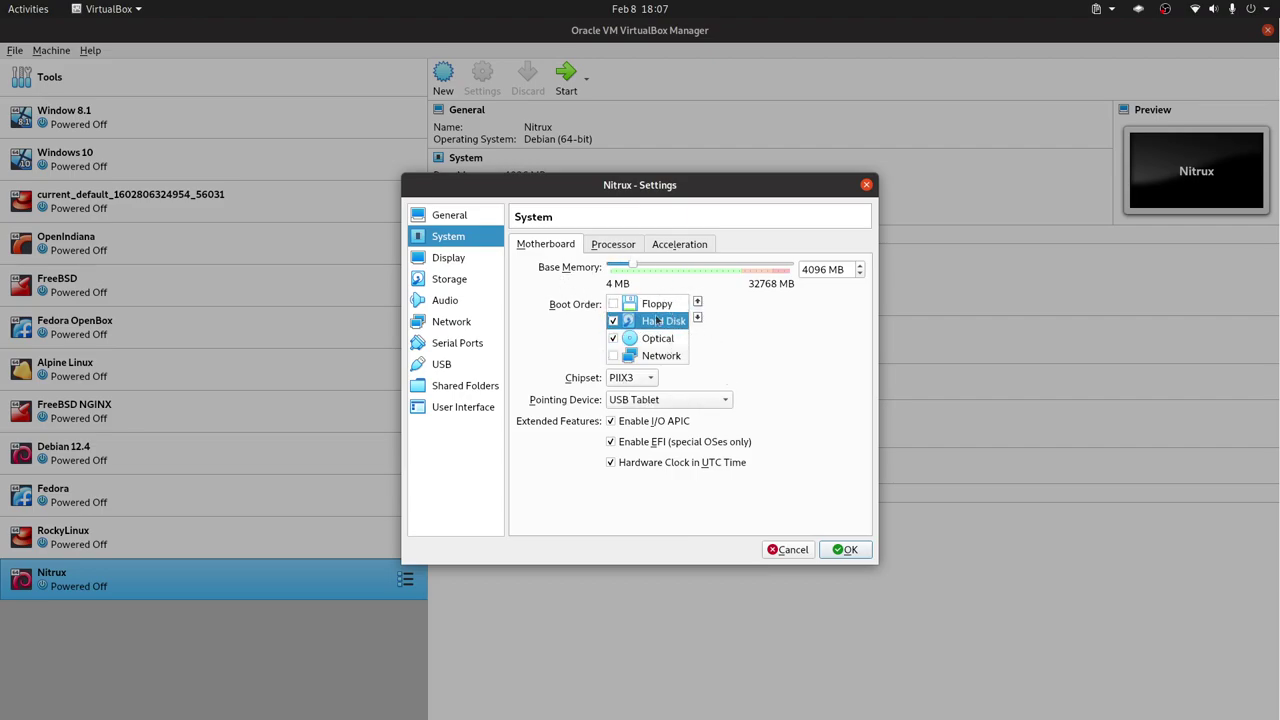
Raise Display video memory to 128 MB and save the settings.
left_click(448, 258)
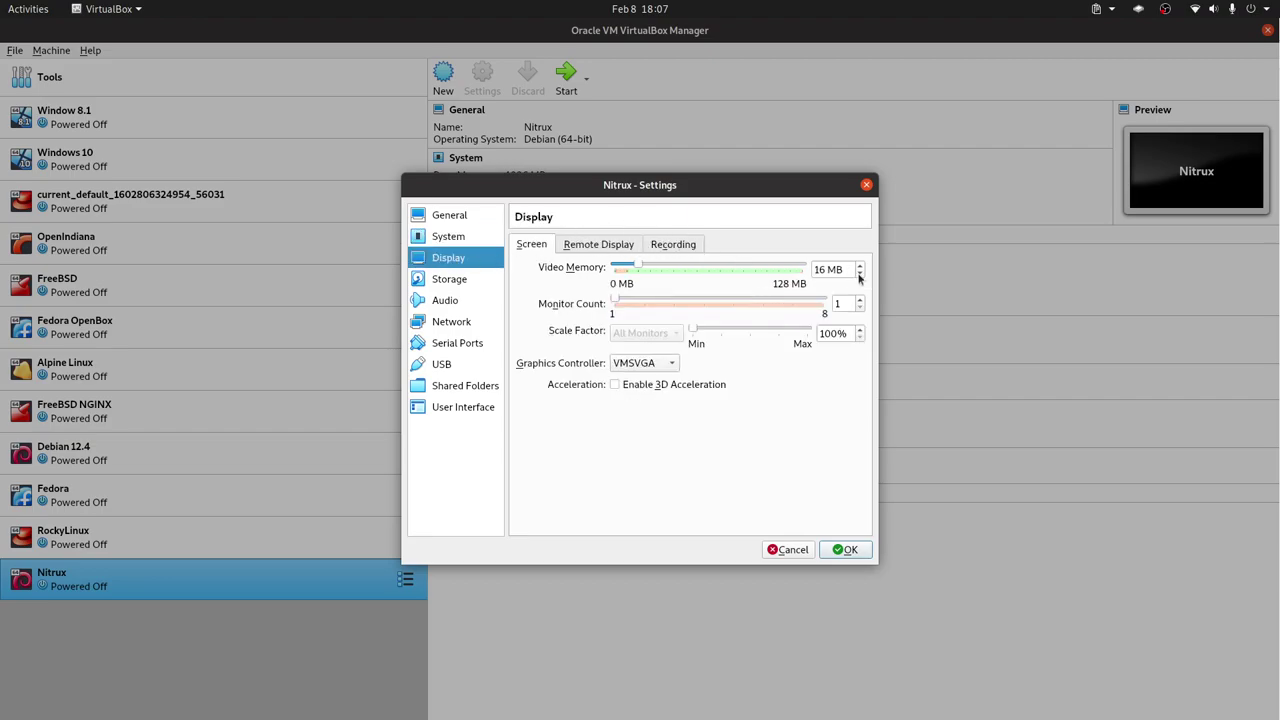
left_click_drag(645, 268, 838, 268)
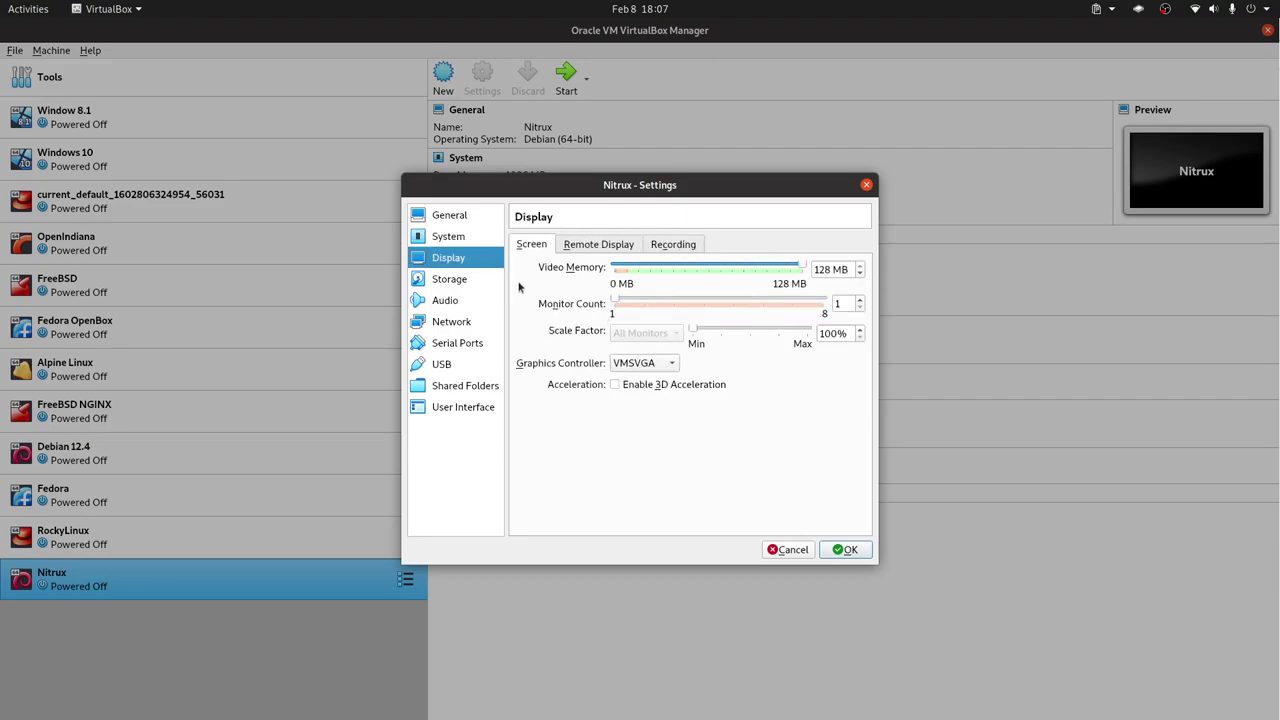
left_click(844, 550)
Start the Nitrux VM from the nitrux-nx-desktop-plasma-36e0cf46-amd64.iso start-up disk.
double_click(348, 585)
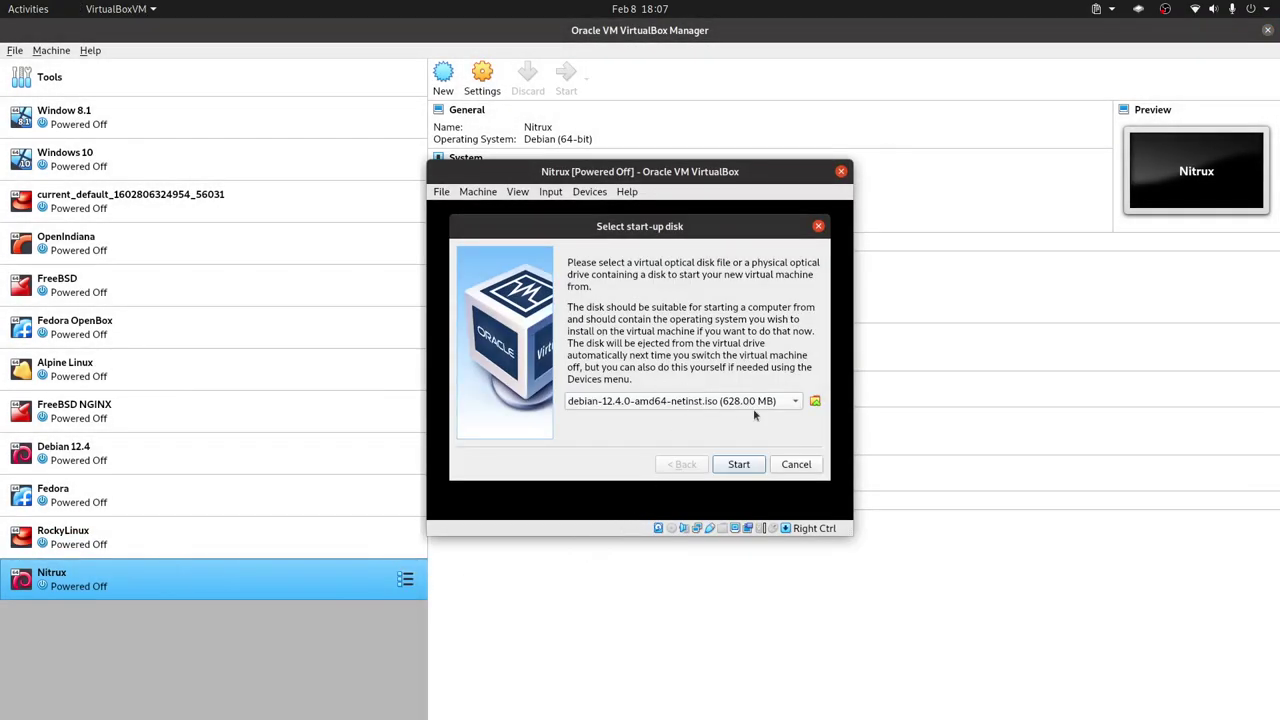
left_click(680, 401)
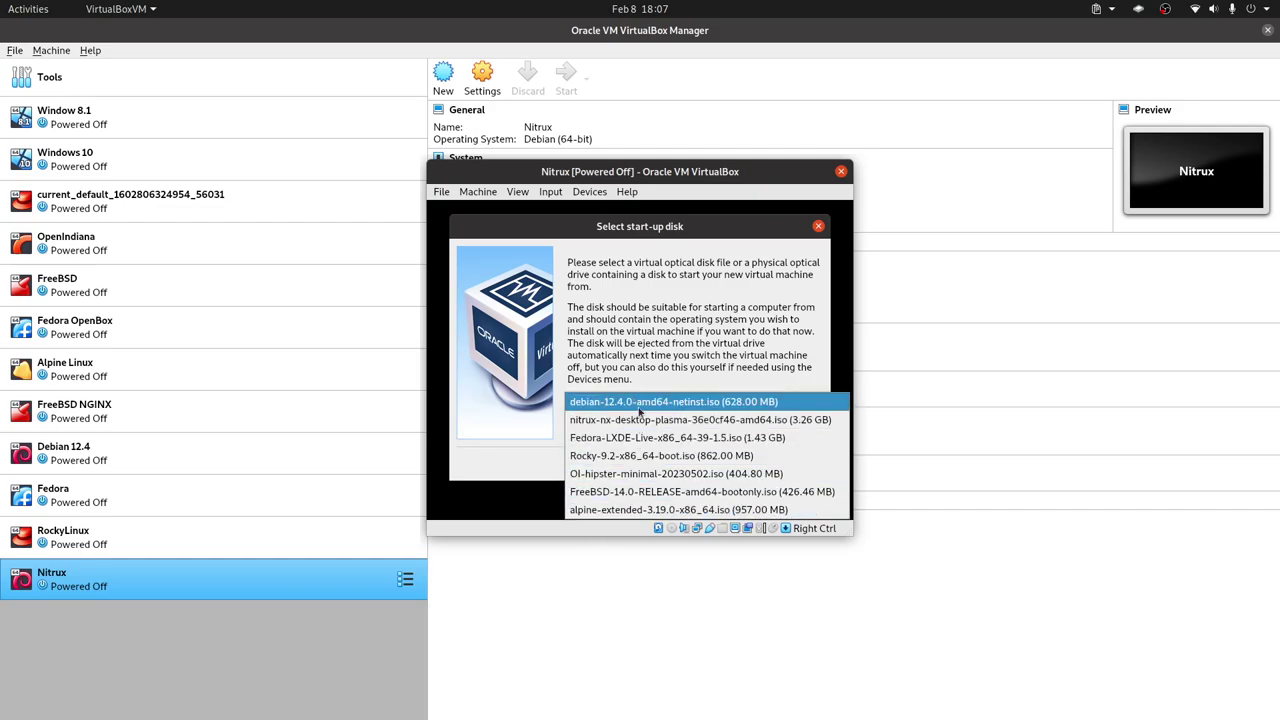
left_click(680, 419)
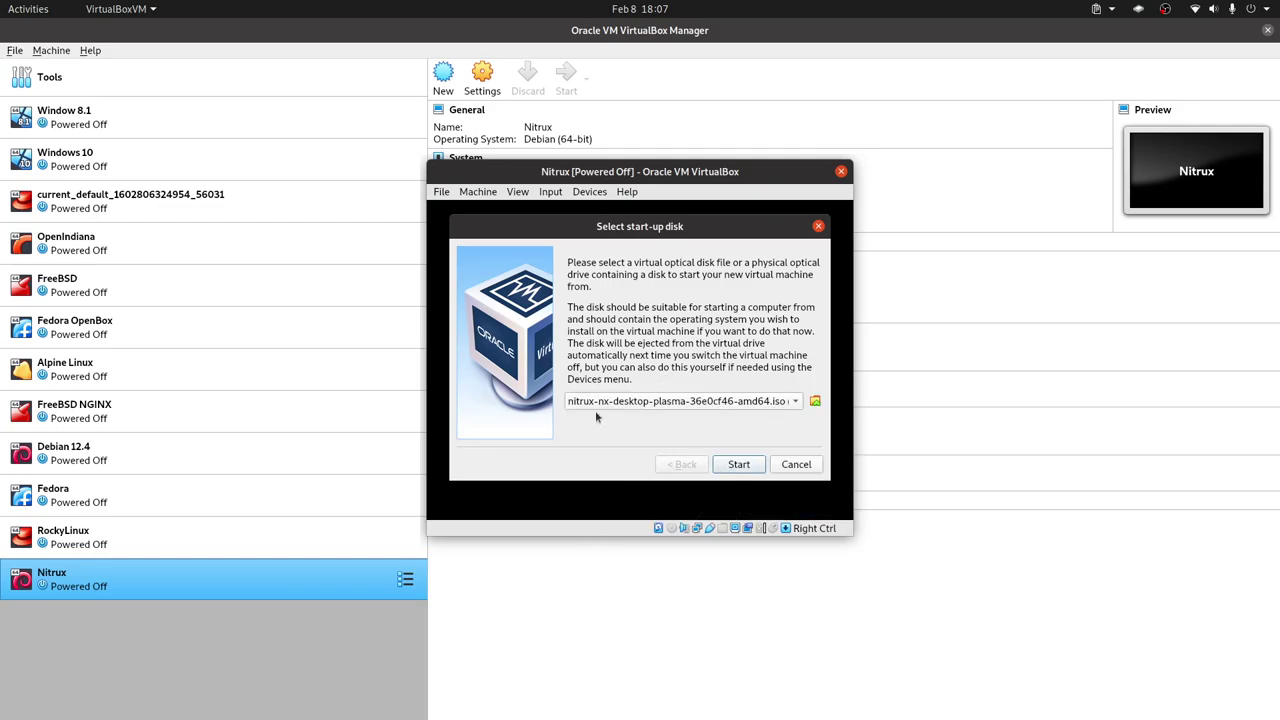
key("Return")
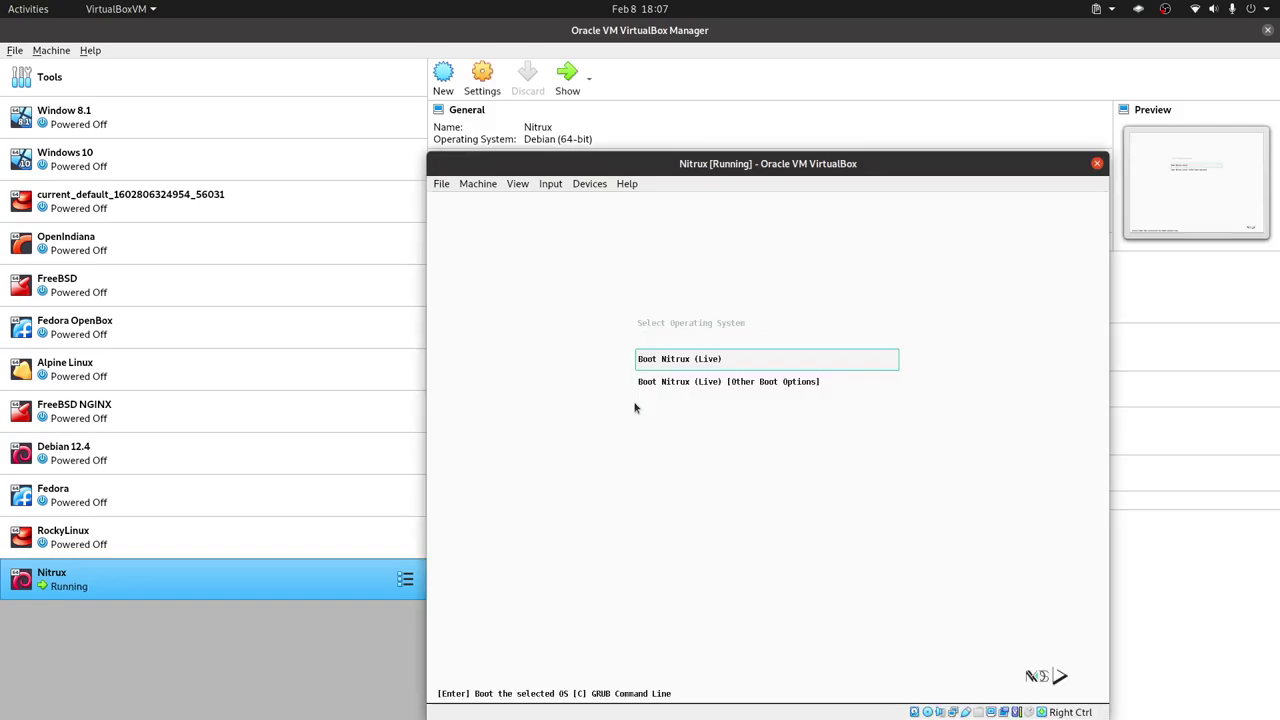
Boot the Boot Nitrux (Live) entry from the GRUB menu.
left_click(729, 369)
key("Down")
key("Up")
key("Return")
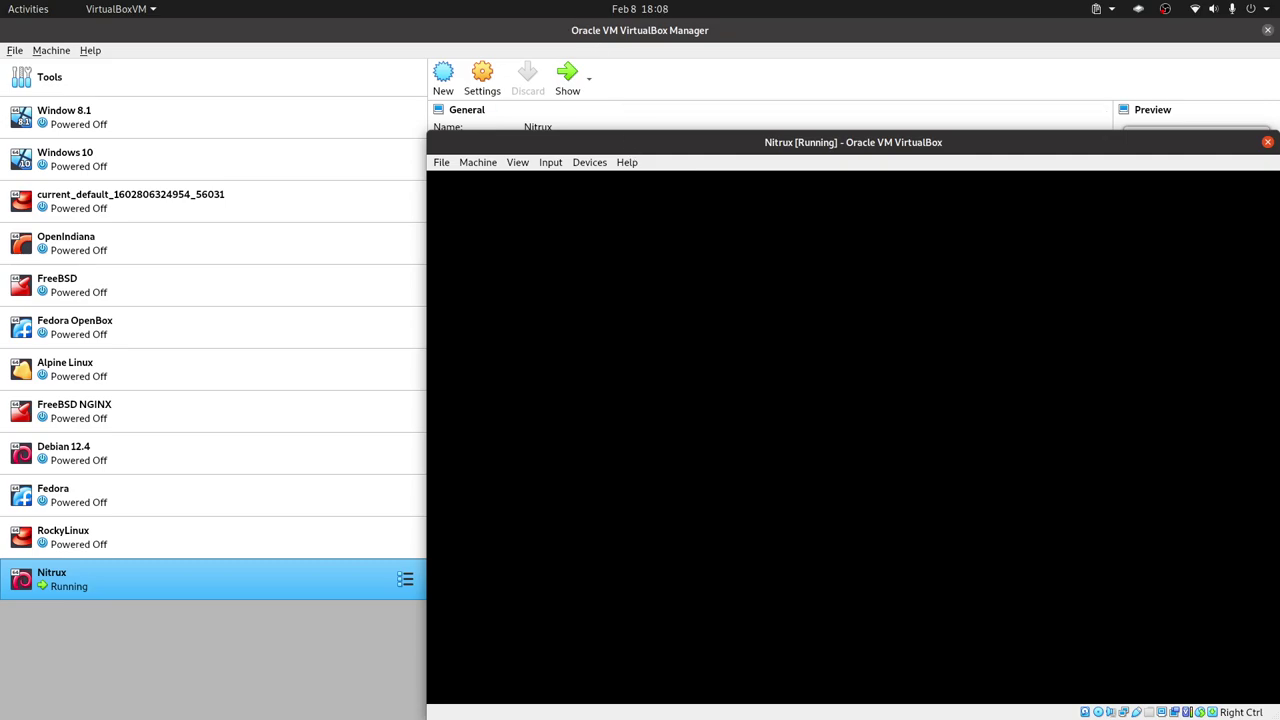
left_click_drag(645, 138, 637, 30)
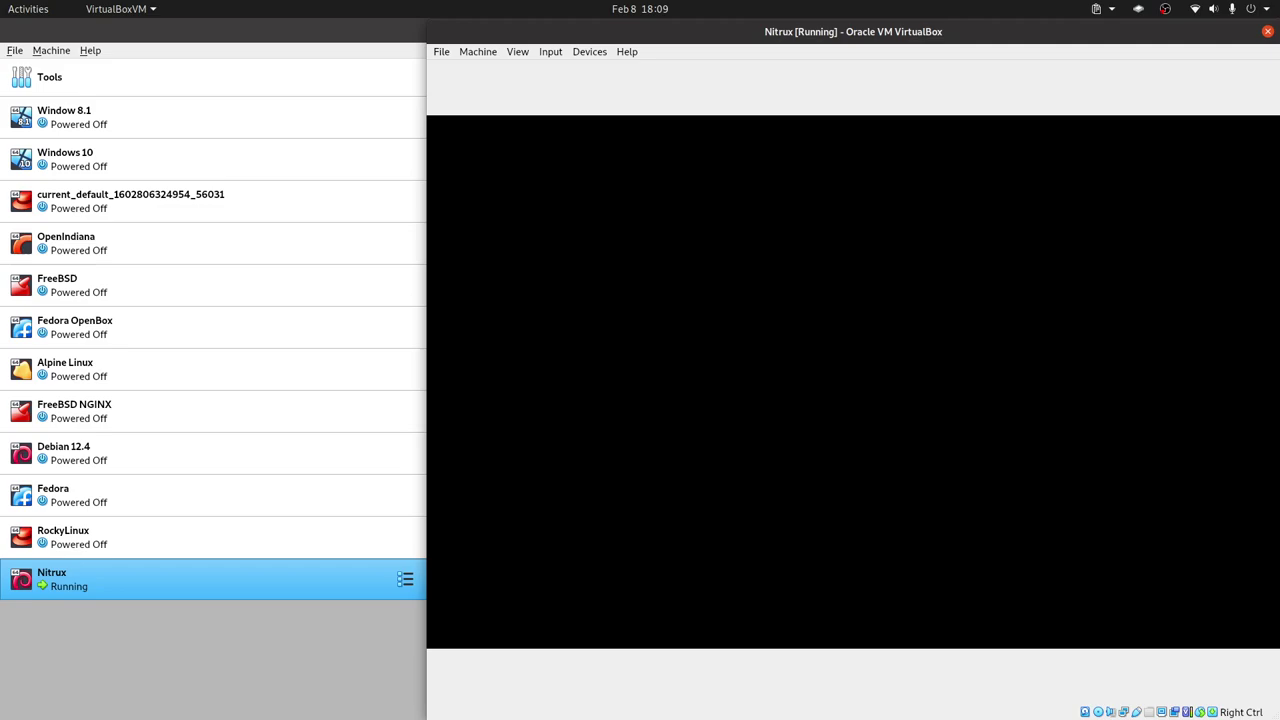
Power off the stuck VM via File > Close, restart it and boot Nitrux (Live) again.
left_click(441, 51)
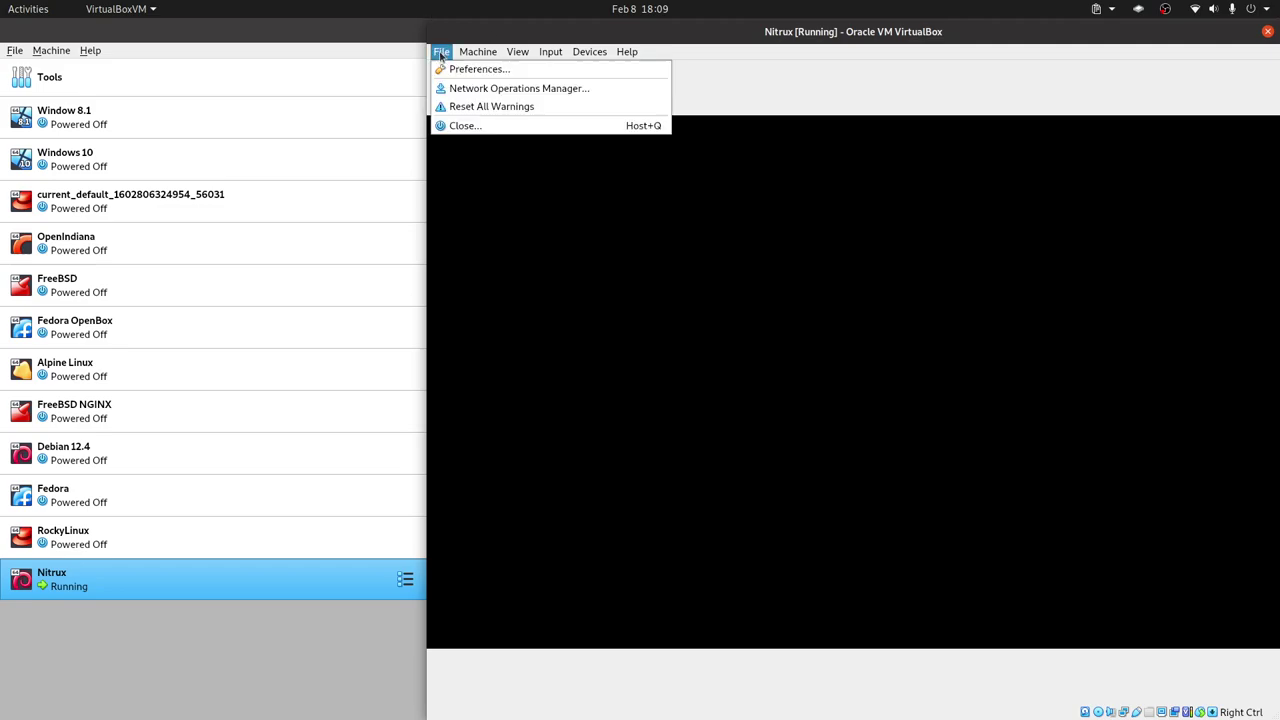
left_click(470, 125)
left_click(851, 399)
left_click(916, 423)
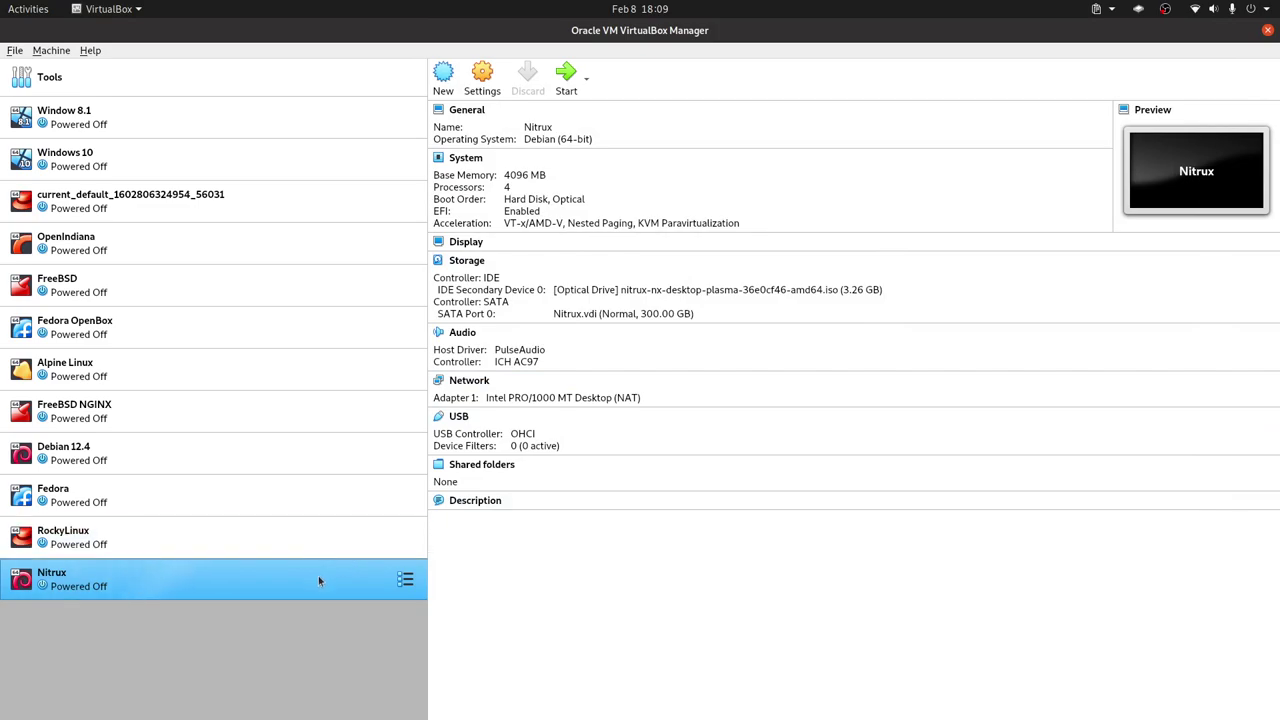
key("Return")
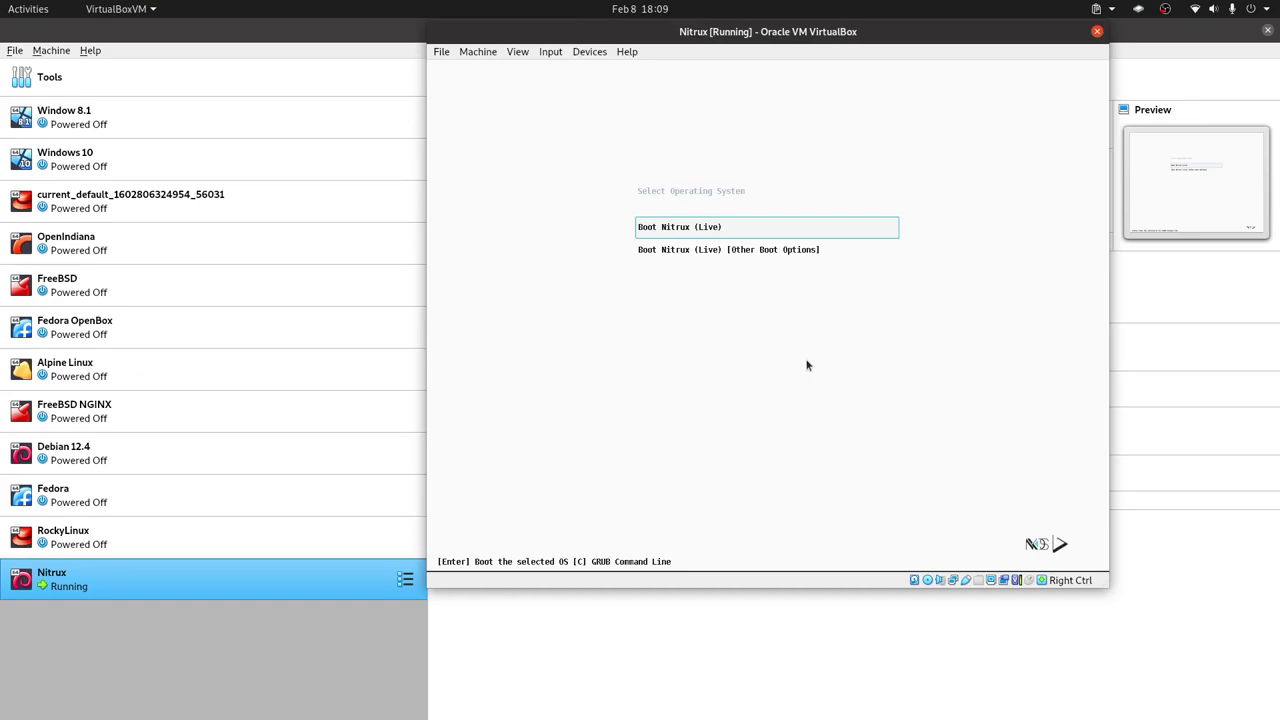
key("Return")
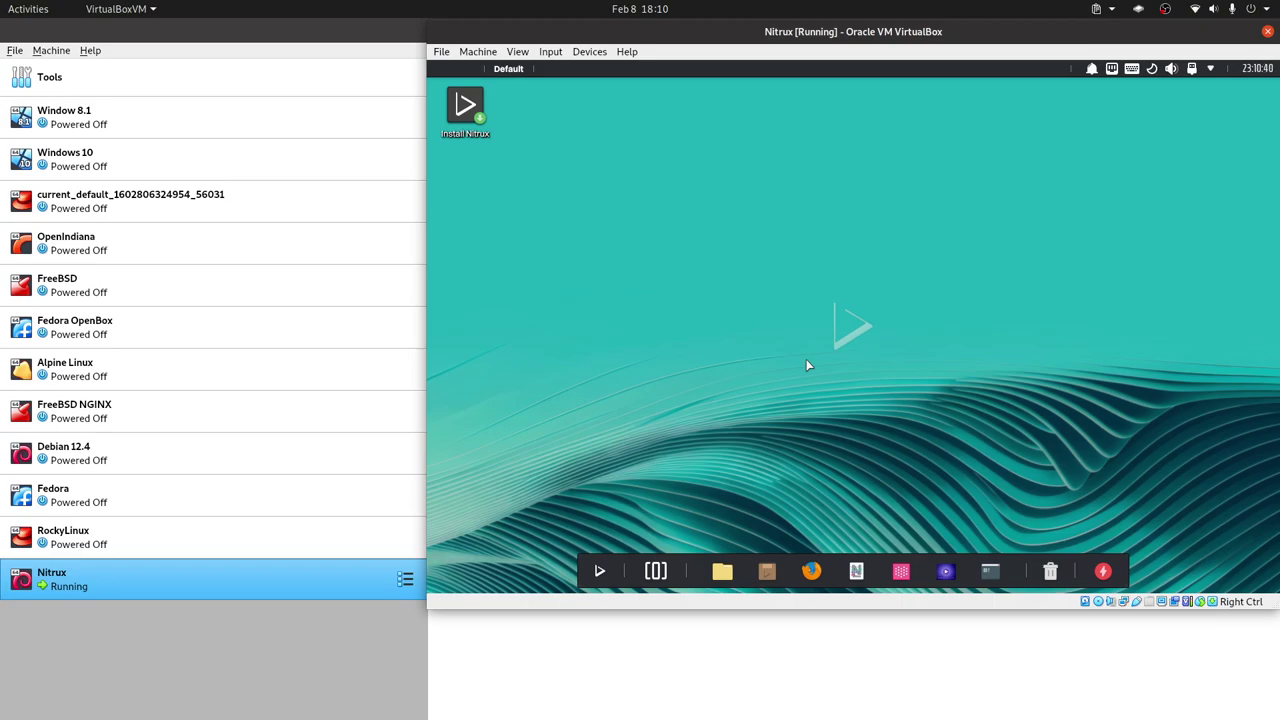
Launch Install Nitrux, pick the America region, and accept the timezone and keyboard model.
left_click(465, 105)
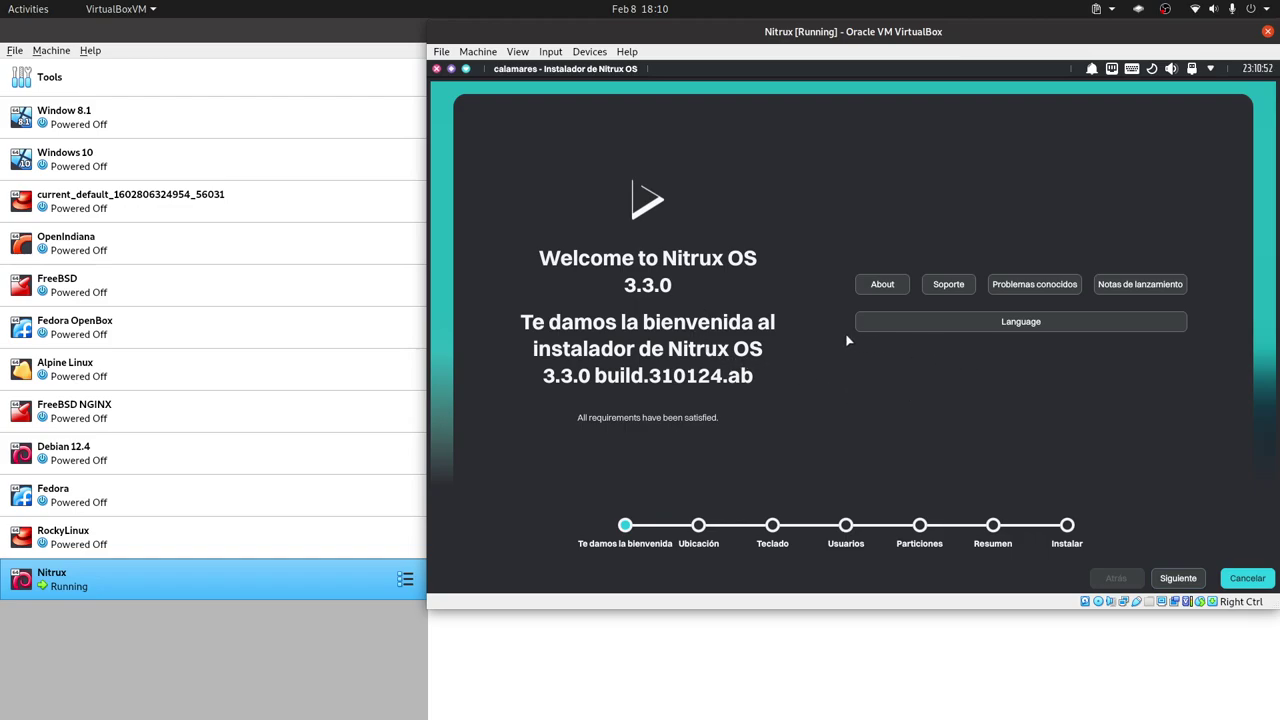
left_click(1182, 579)
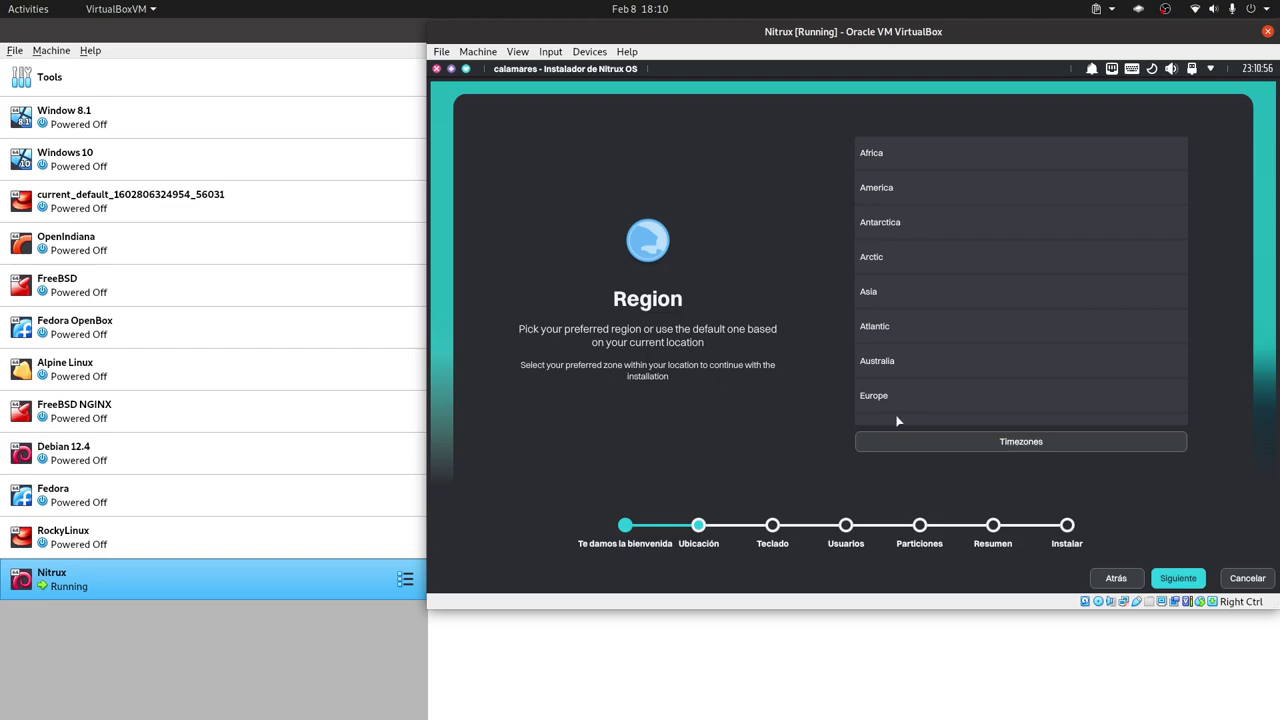
left_click(903, 189)
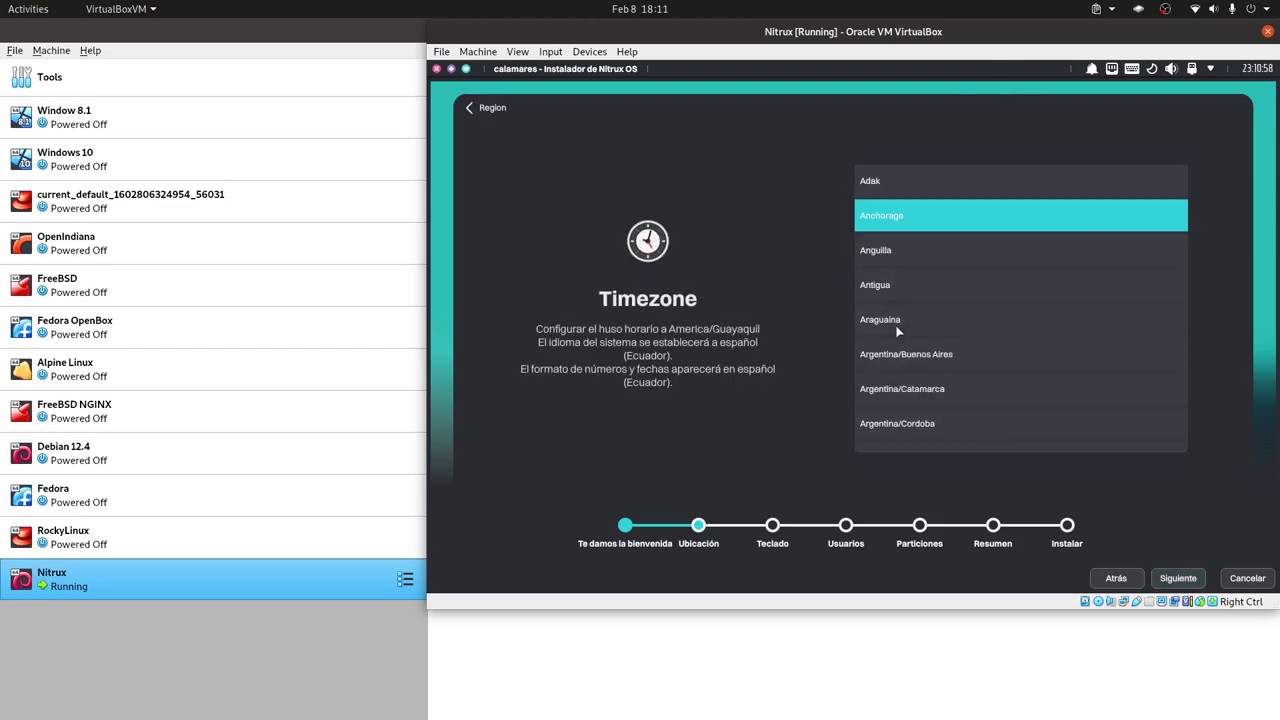
left_click(1190, 580)
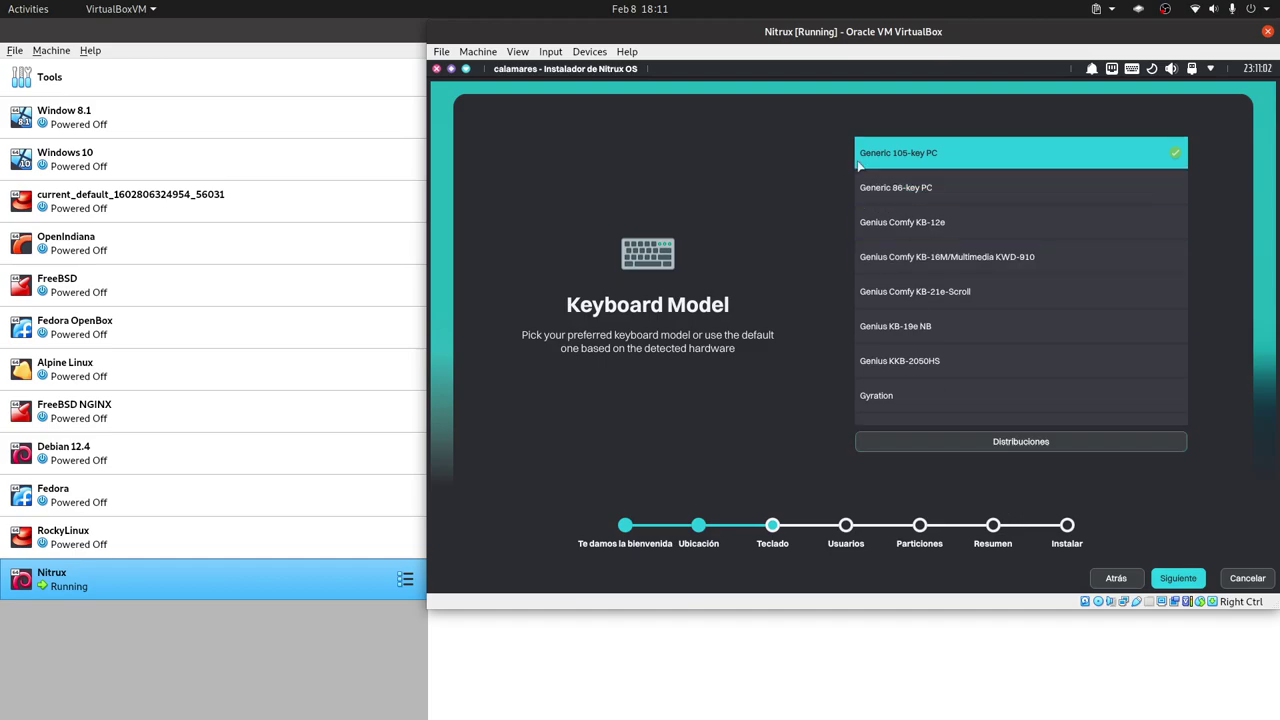
left_click(1177, 577)
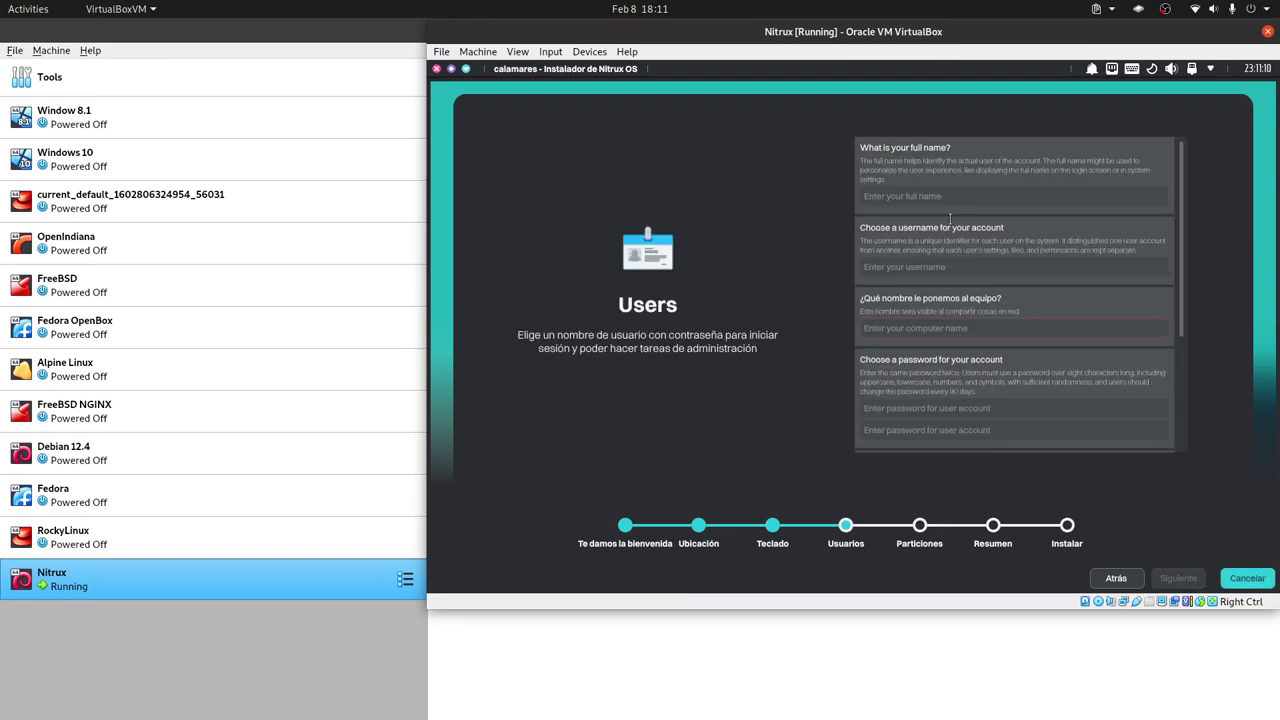
Enter the user's full name, computer name 'librebyte-pc' and the account password.
left_click(905, 195)
type("LibreB")
key("BackSpace")
type("Byte")
left_click(924, 333)
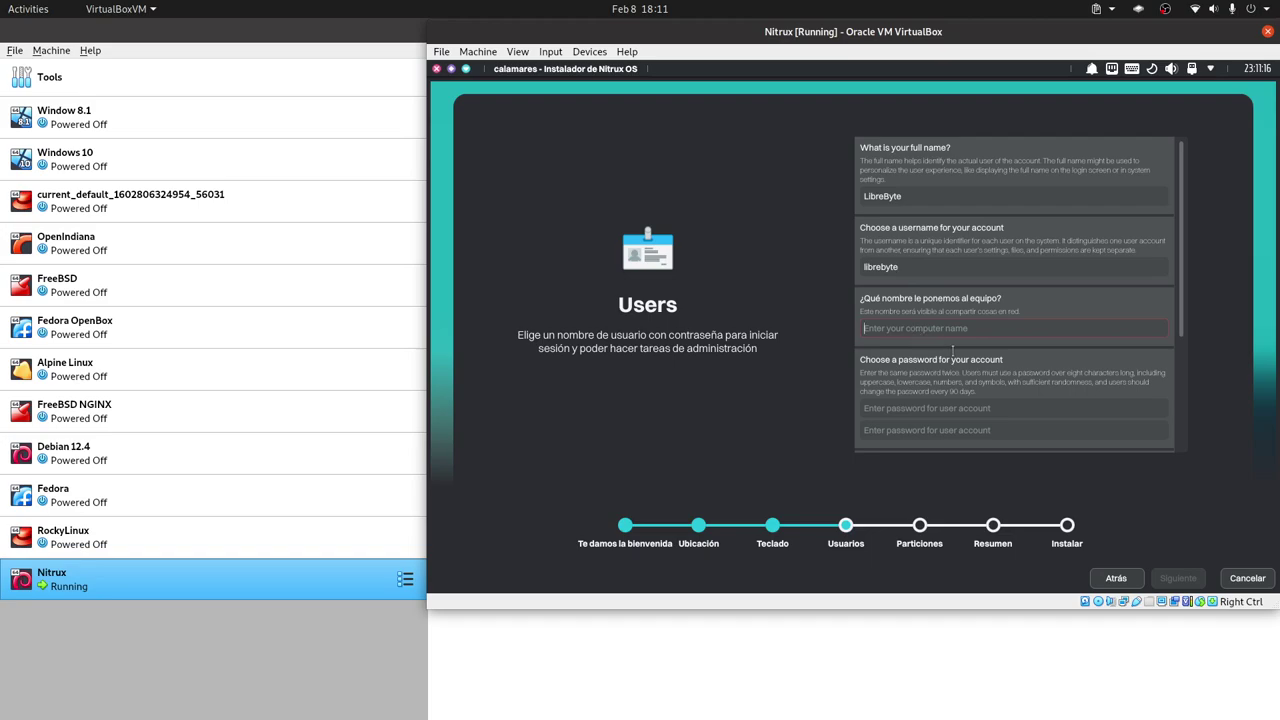
type("librebyte-pc")
left_click(903, 406)
type("12")
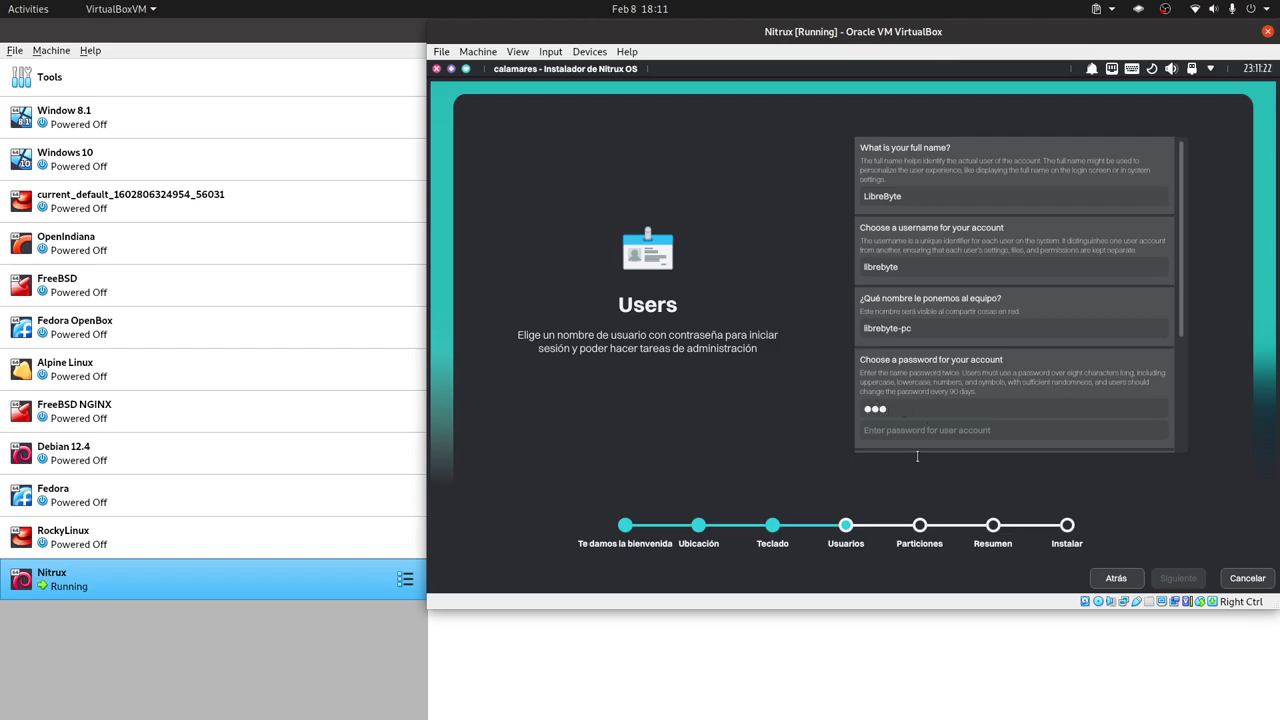
type("123")
Resize the VM window, enter the root password twice and disable password strength validation.
left_click_drag(1085, 610, 1085, 710)
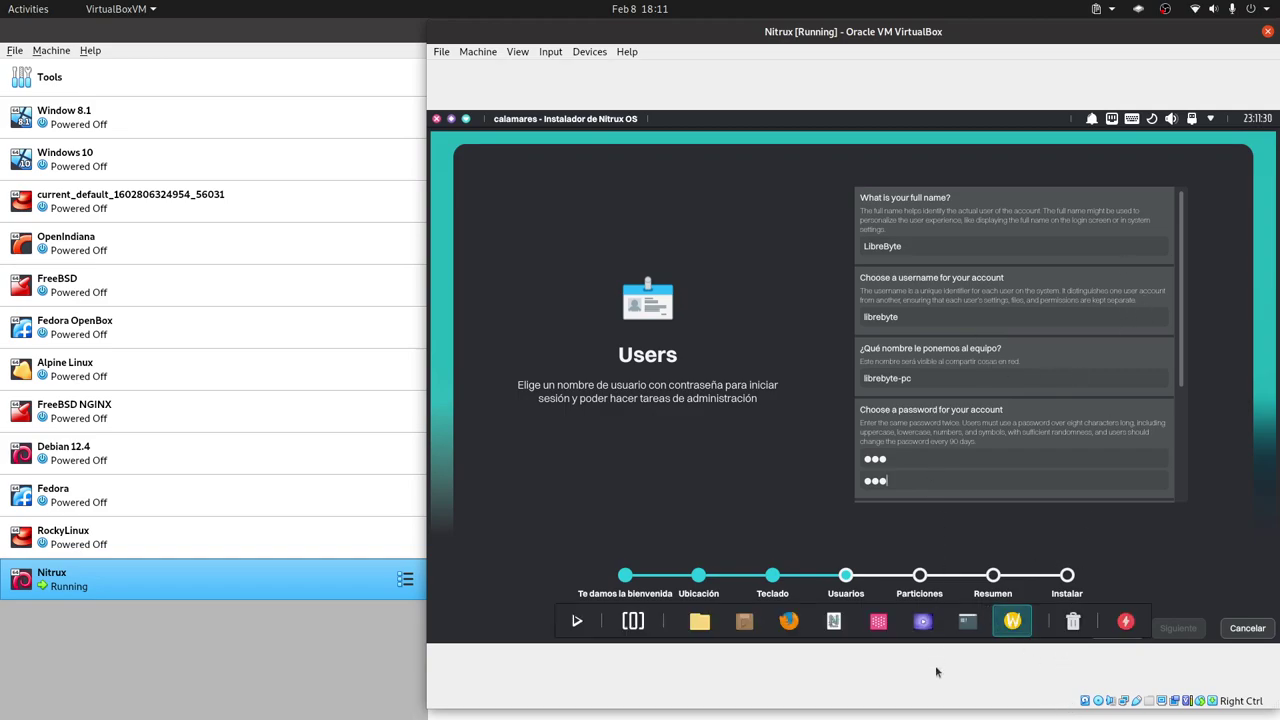
mouse_move(935, 713)
left_mouse_down()
mouse_move(935, 612)
mouse_move(936, 710)
left_mouse_up()
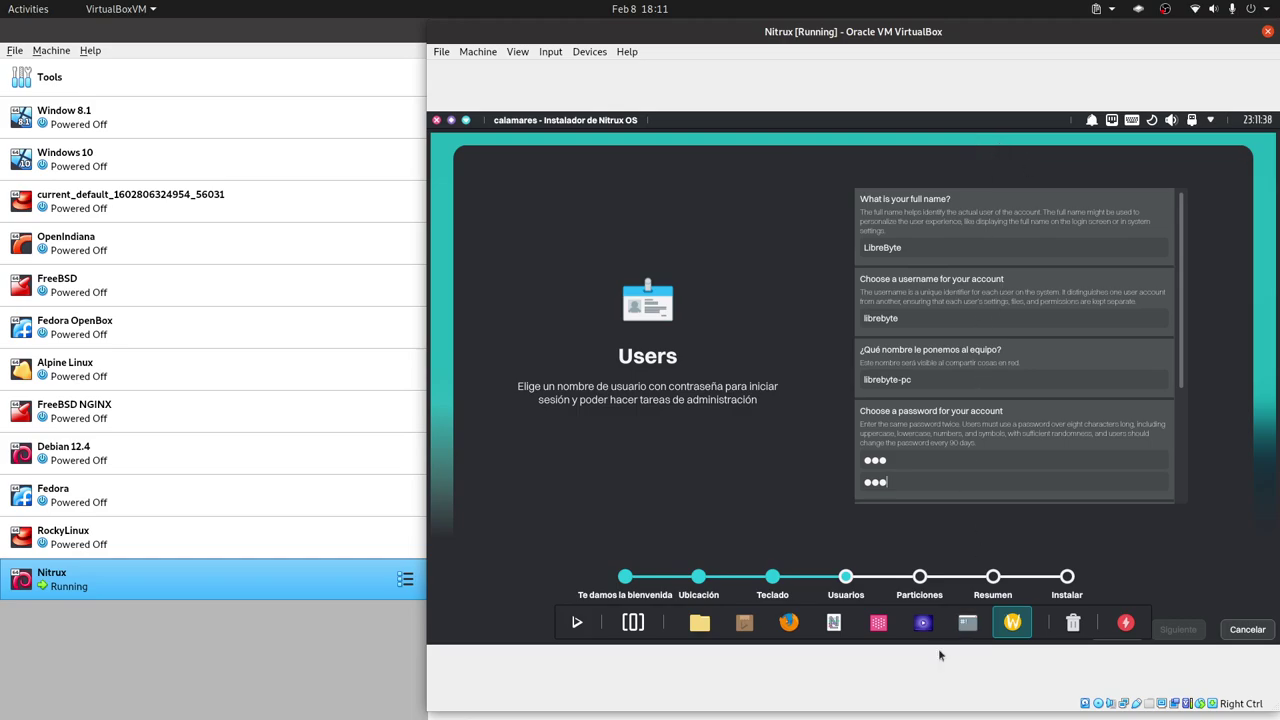
left_click_drag(928, 709, 928, 619)
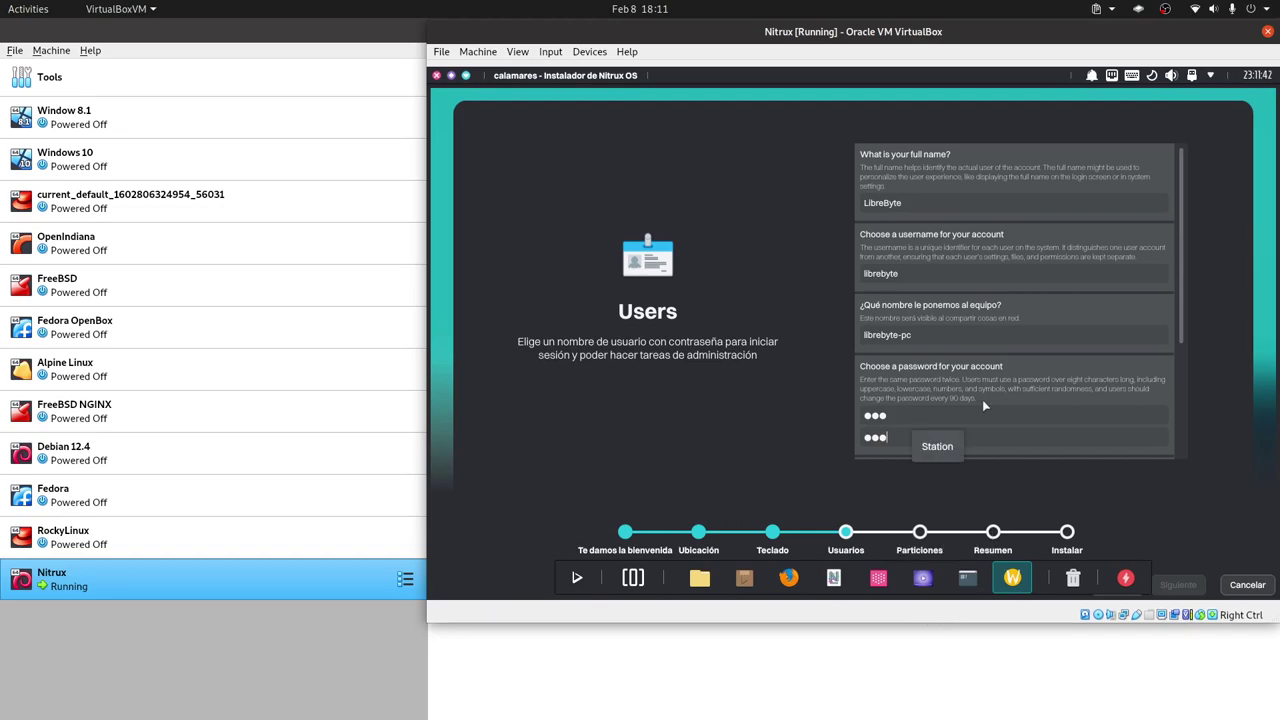
scroll(989, 398, "down", 2)
left_click(895, 396)
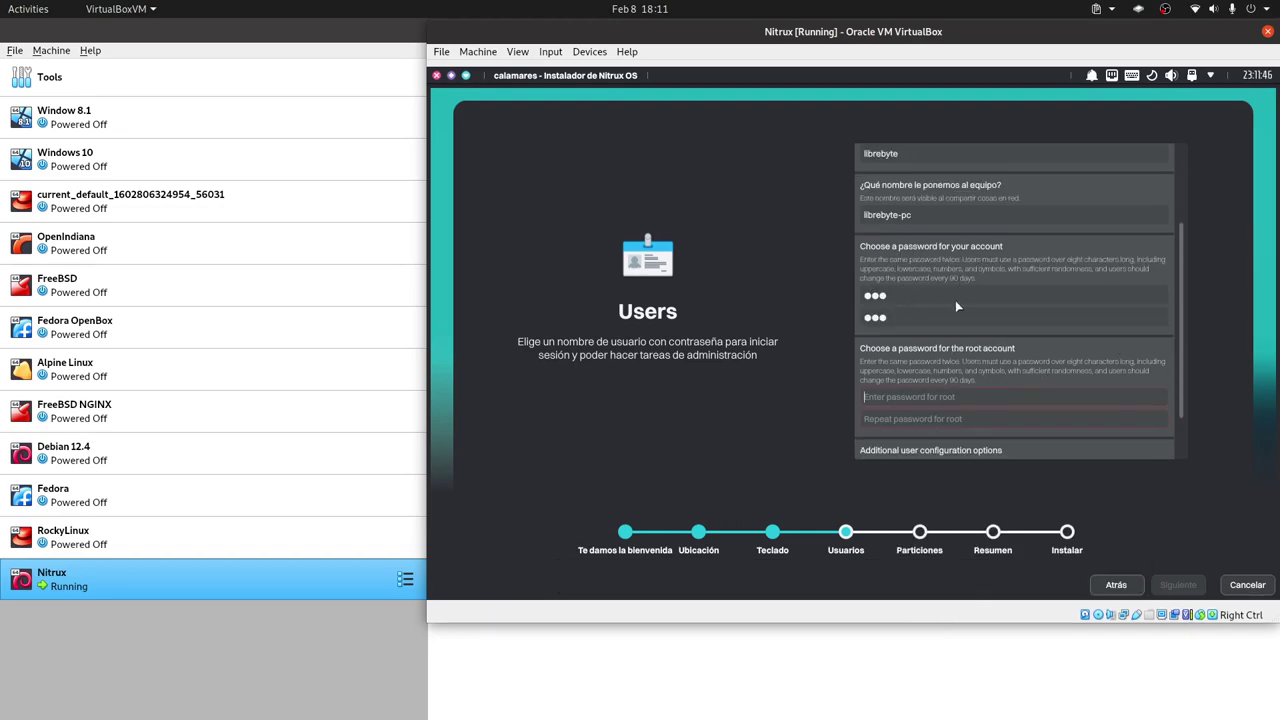
scroll(1040, 381, "down", 1)
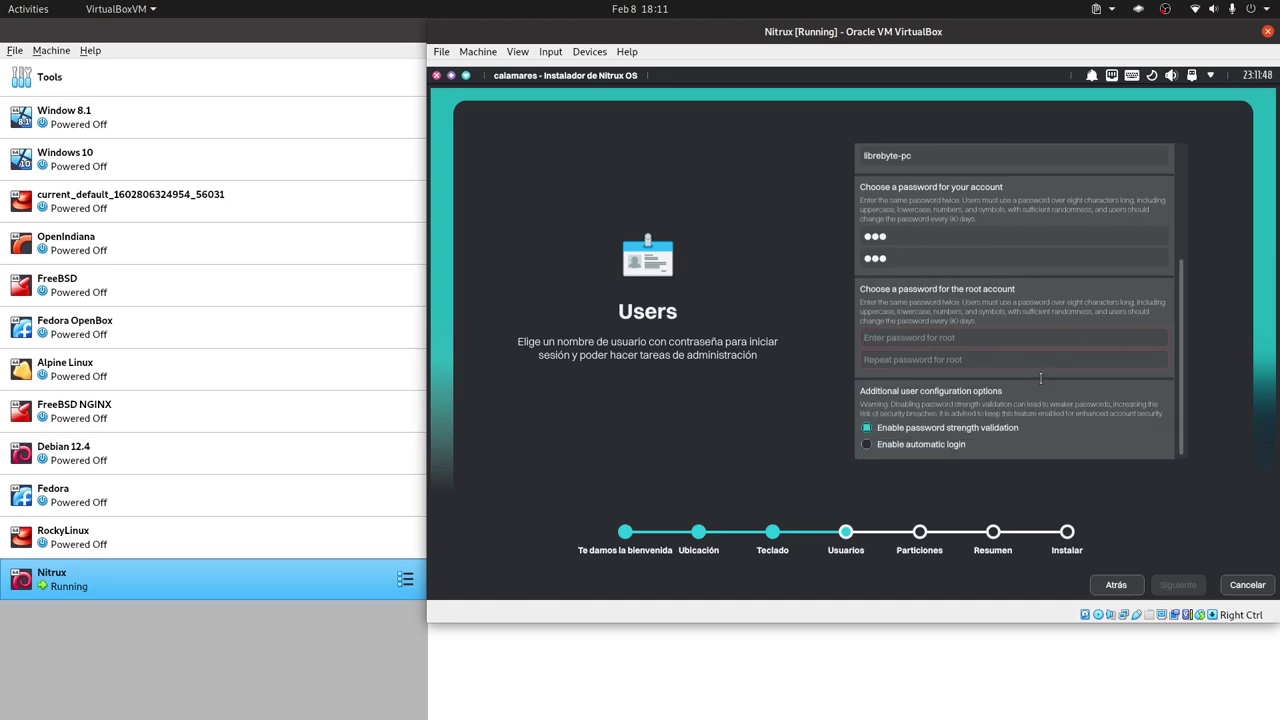
type("123")
left_click(897, 359)
type("1")
key("Tab")
key("space")
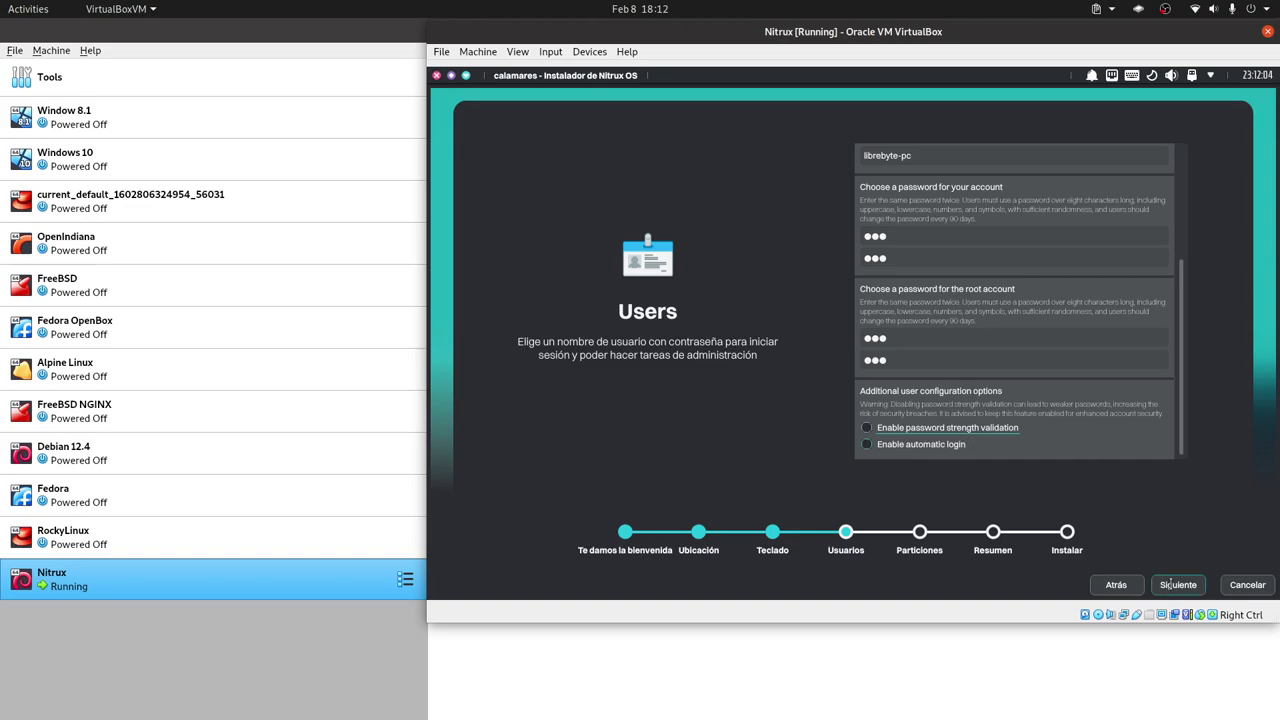
Choose Particionado manual and start a new partition table on the disk.
left_click(1172, 584)
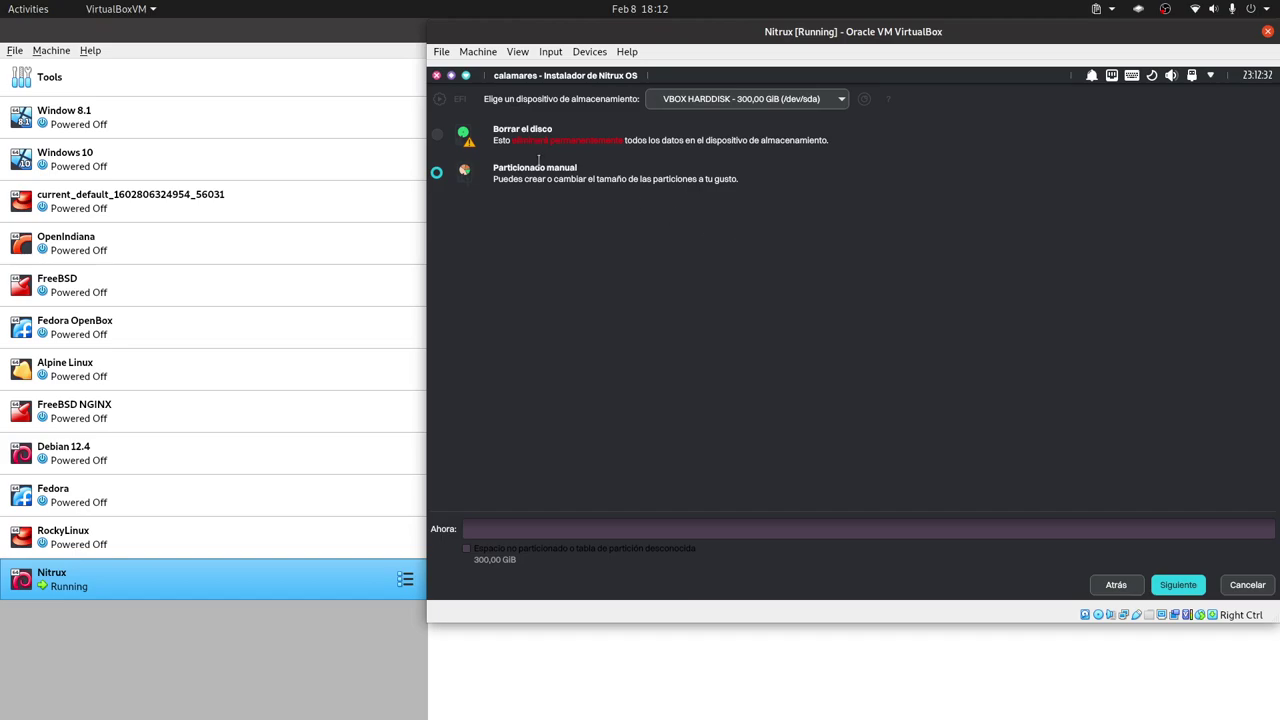
left_click(541, 176)
left_click(1177, 584)
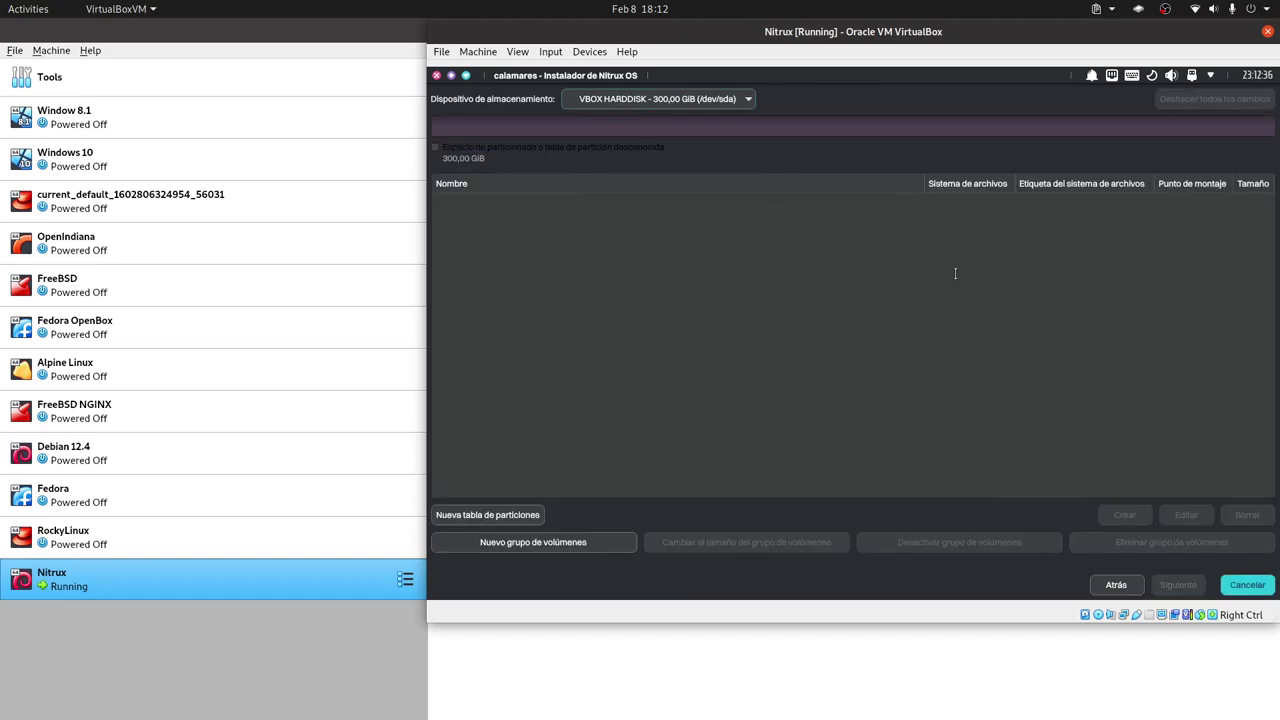
left_click(487, 514)
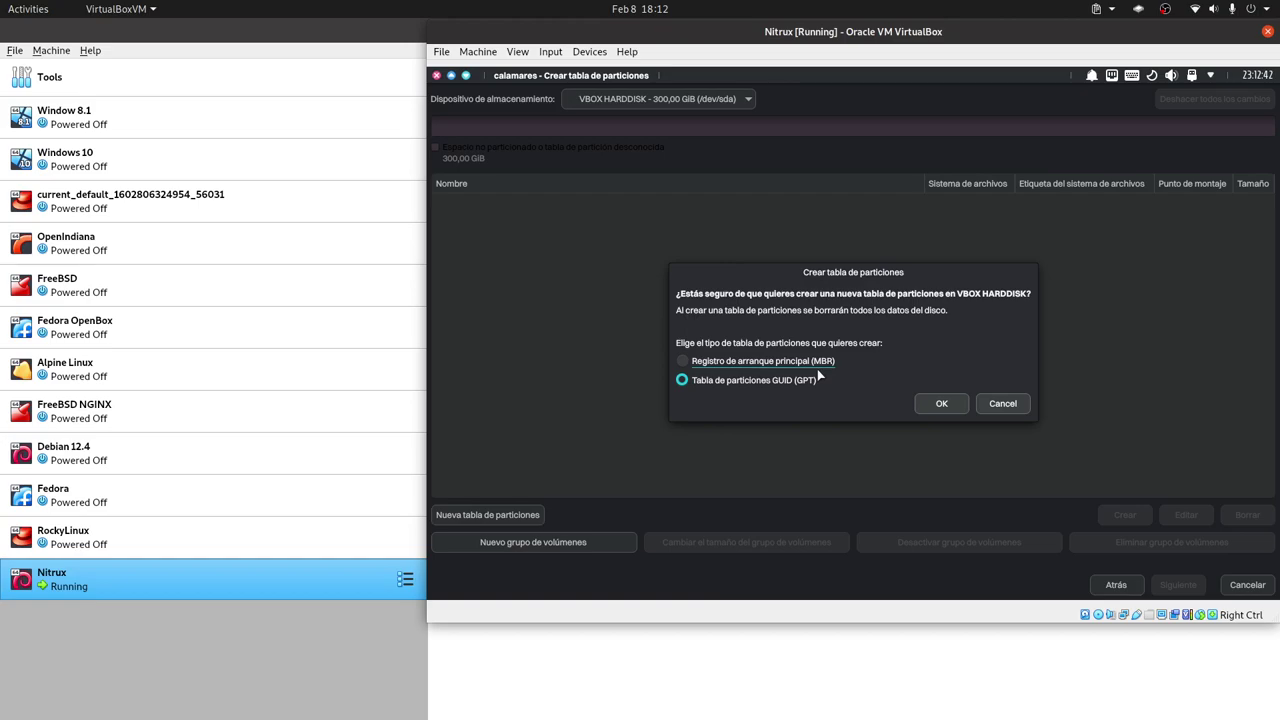
Review the Nitrux VM's Display and System settings, then close them.
right_click(338, 573)
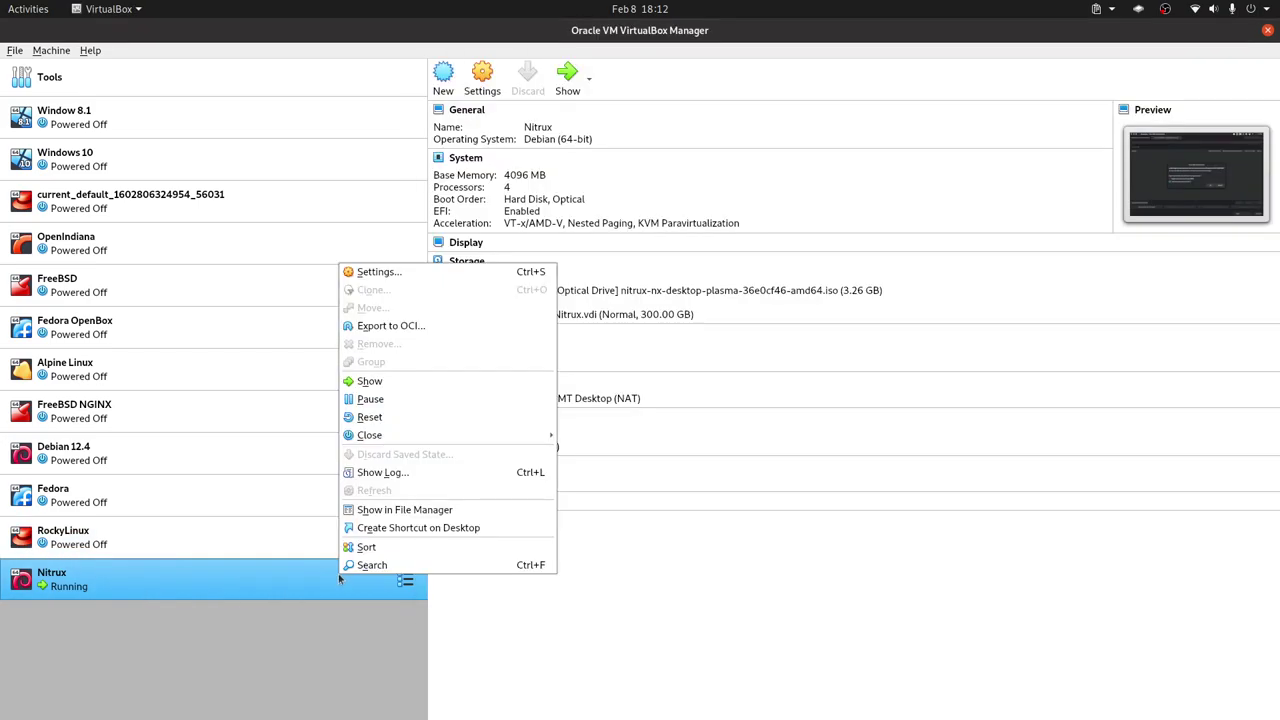
left_click(456, 272)
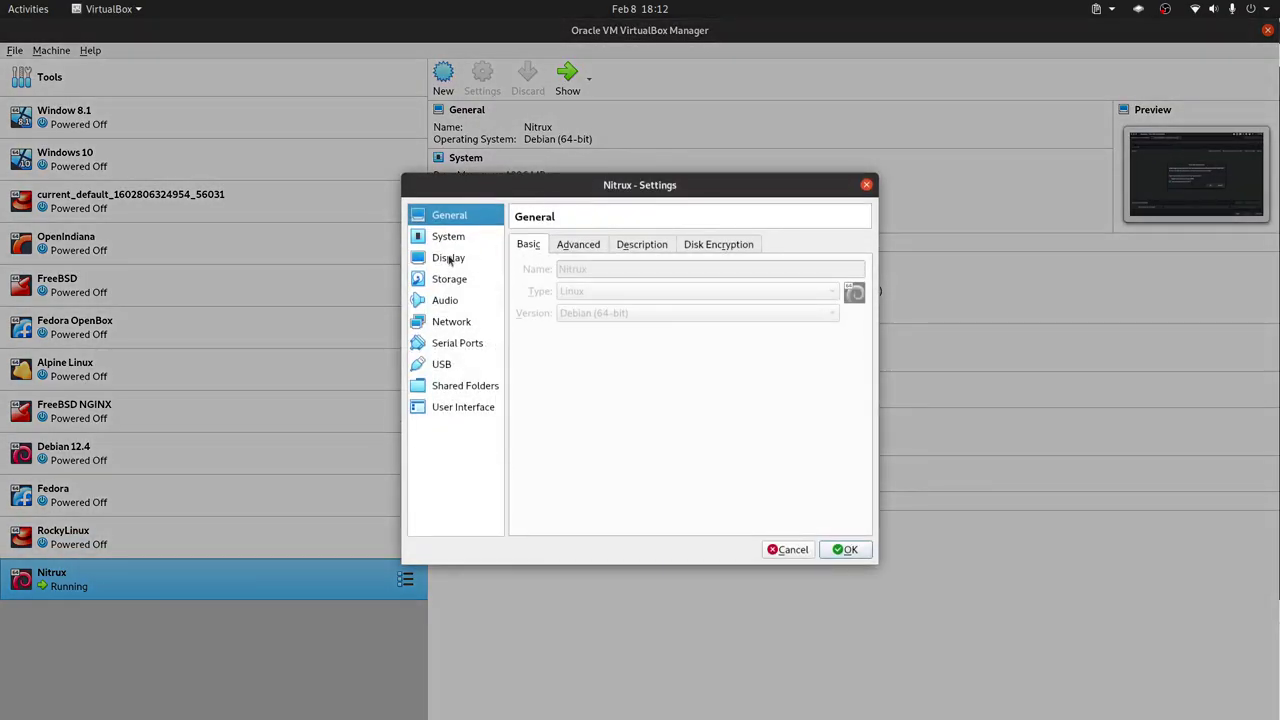
left_click(449, 259)
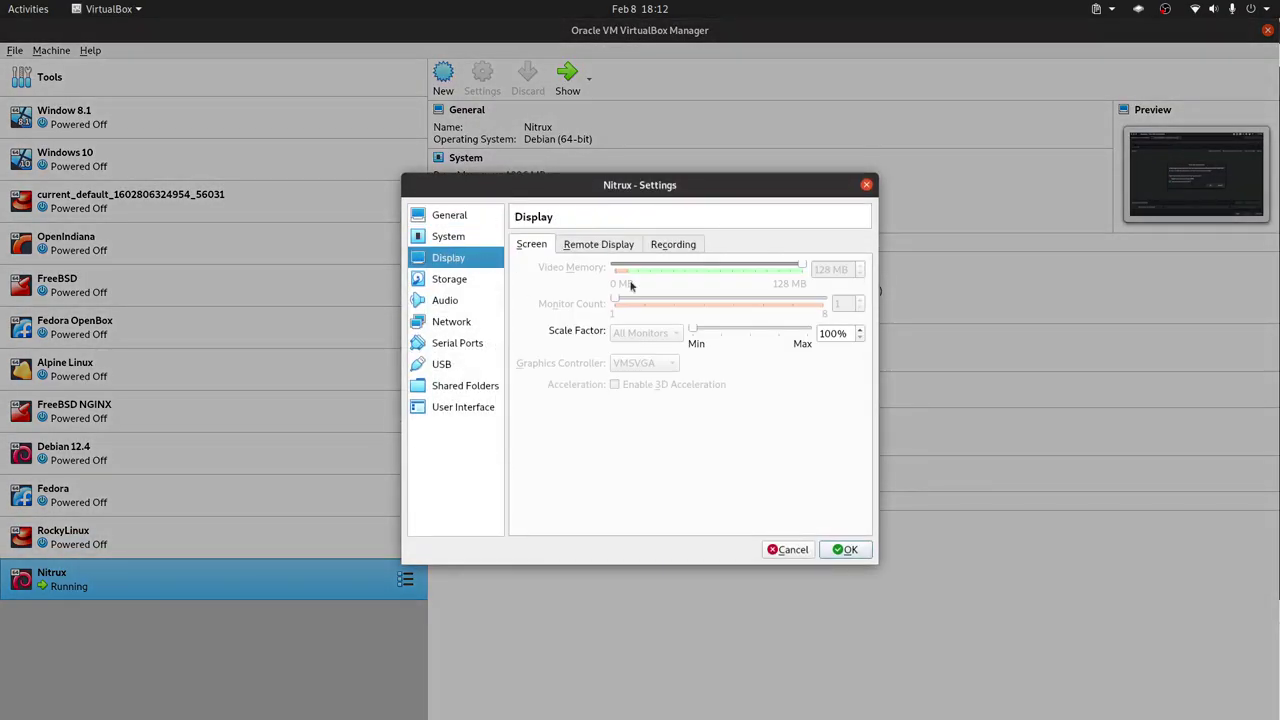
left_click(452, 240)
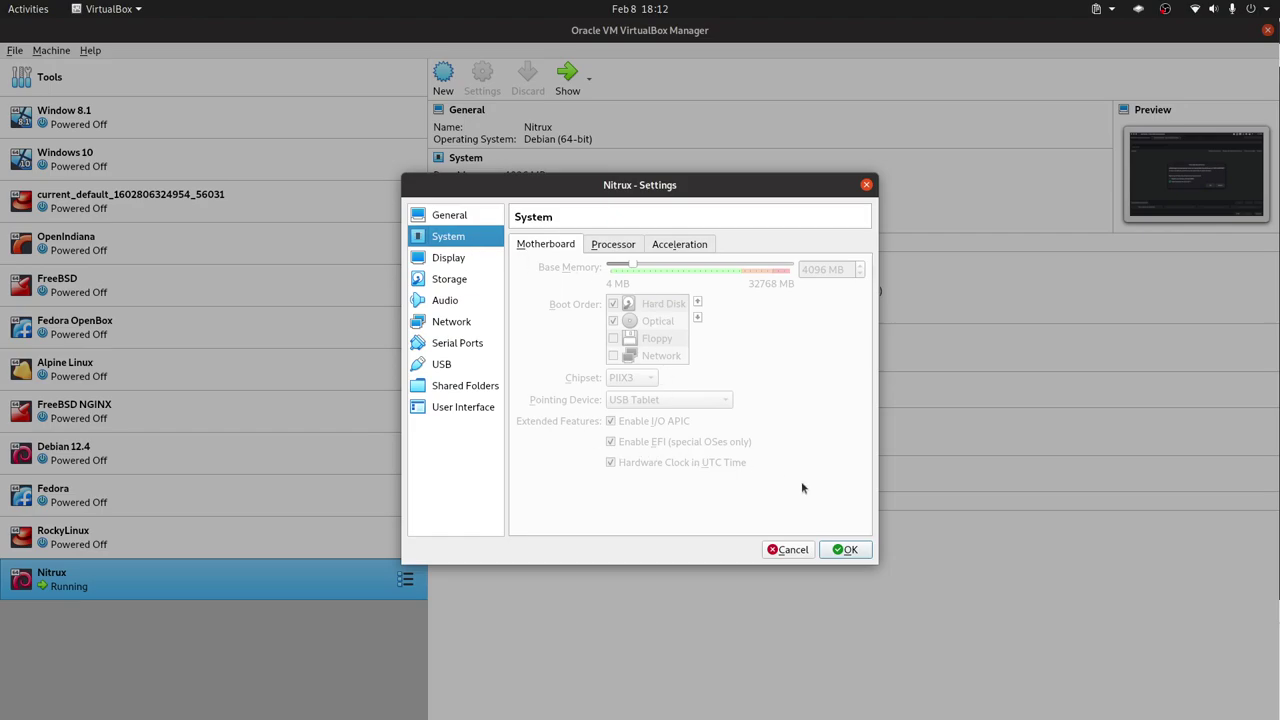
left_click(846, 550)
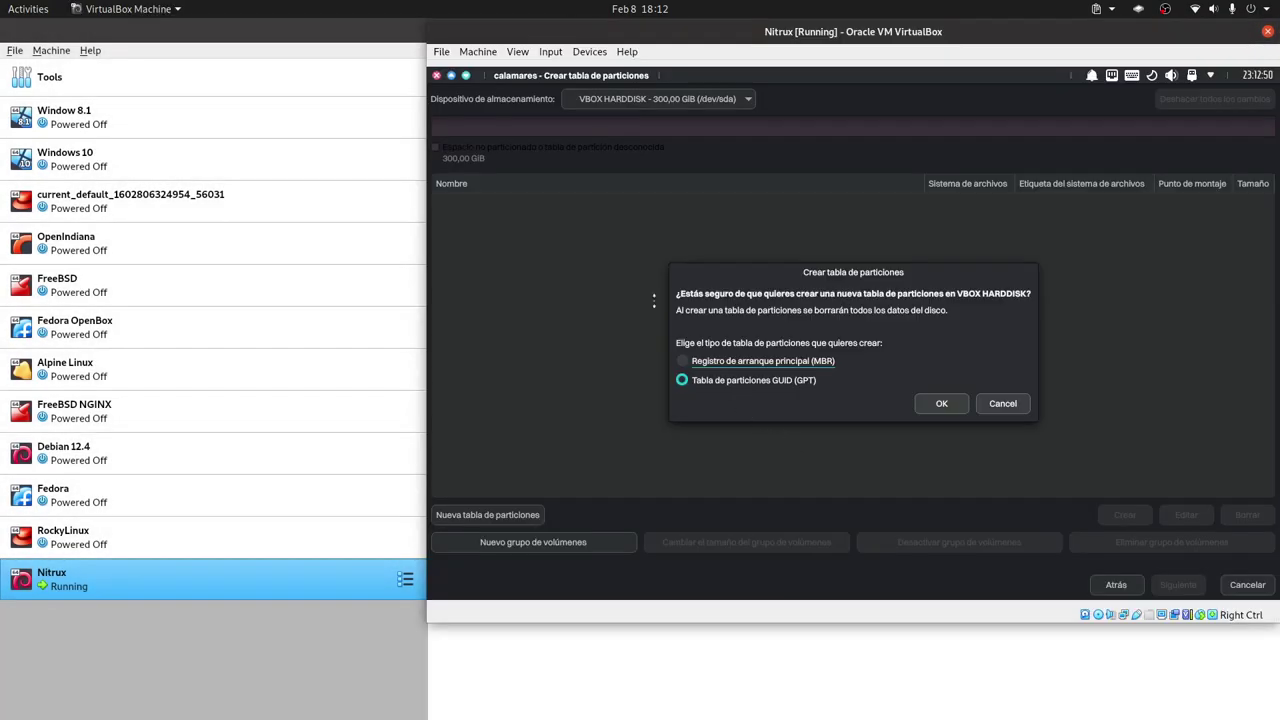
Confirm the GPT partition table and start a new partition in the free space.
left_click(941, 403)
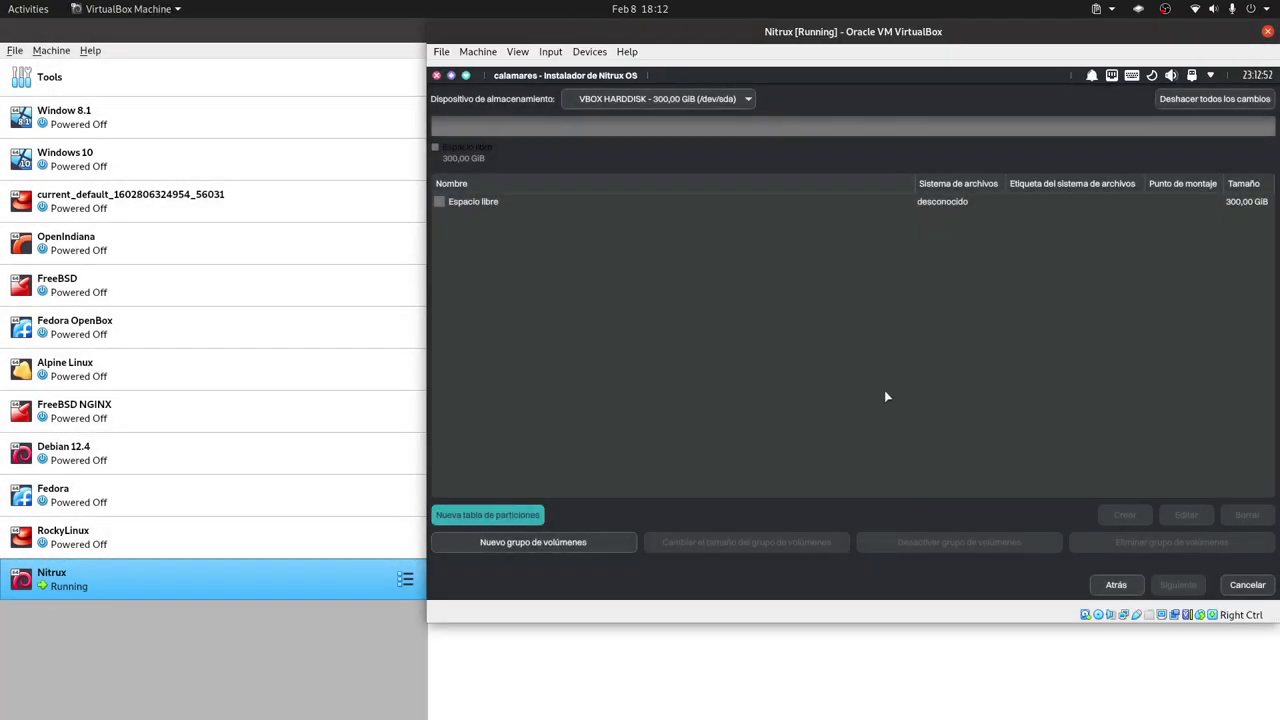
left_click(477, 203)
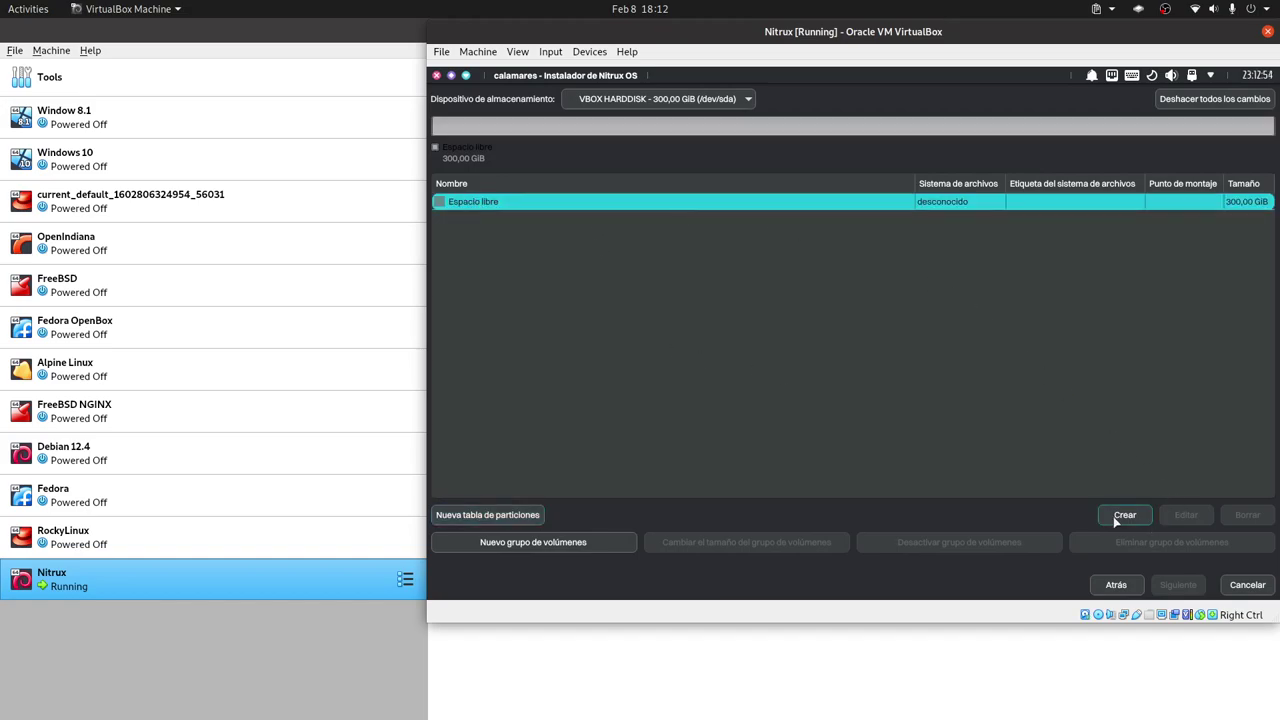
left_click(1120, 516)
Make the partition 1024 MiB fat32, mounted at /boot/efi, with the boot flag.
double_click(729, 182)
type("1024 MiB")
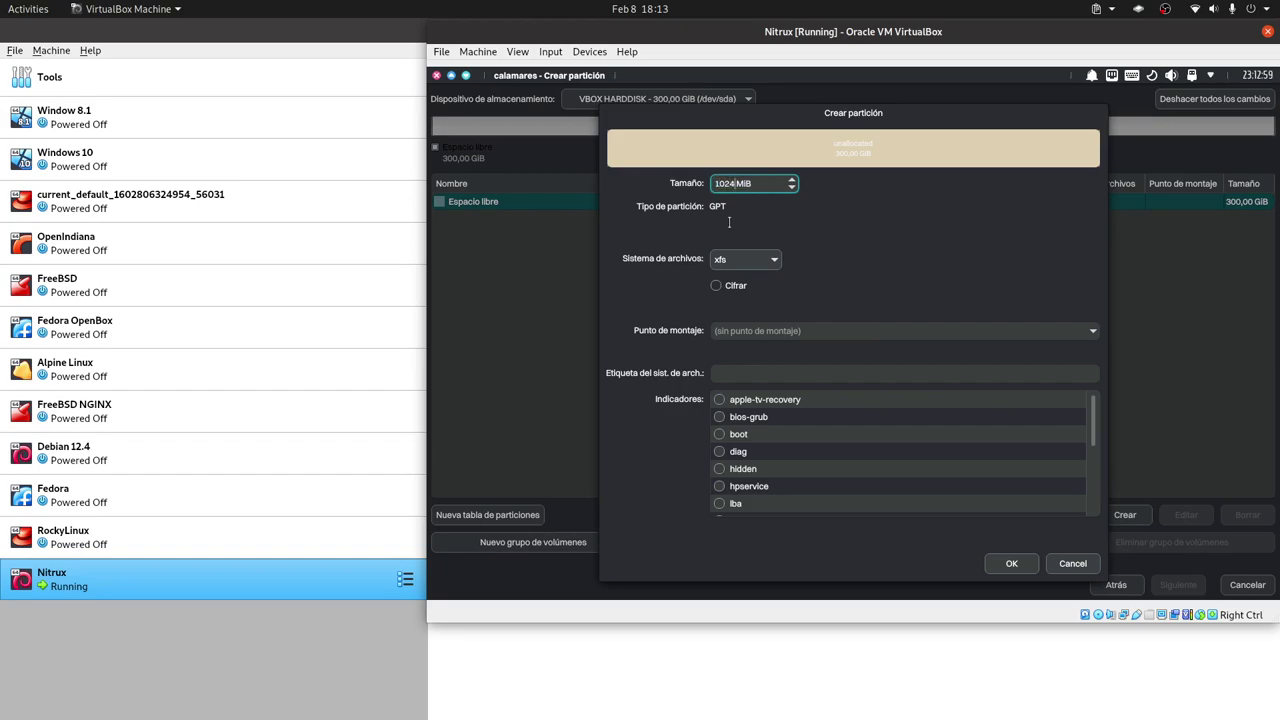
left_click(761, 264)
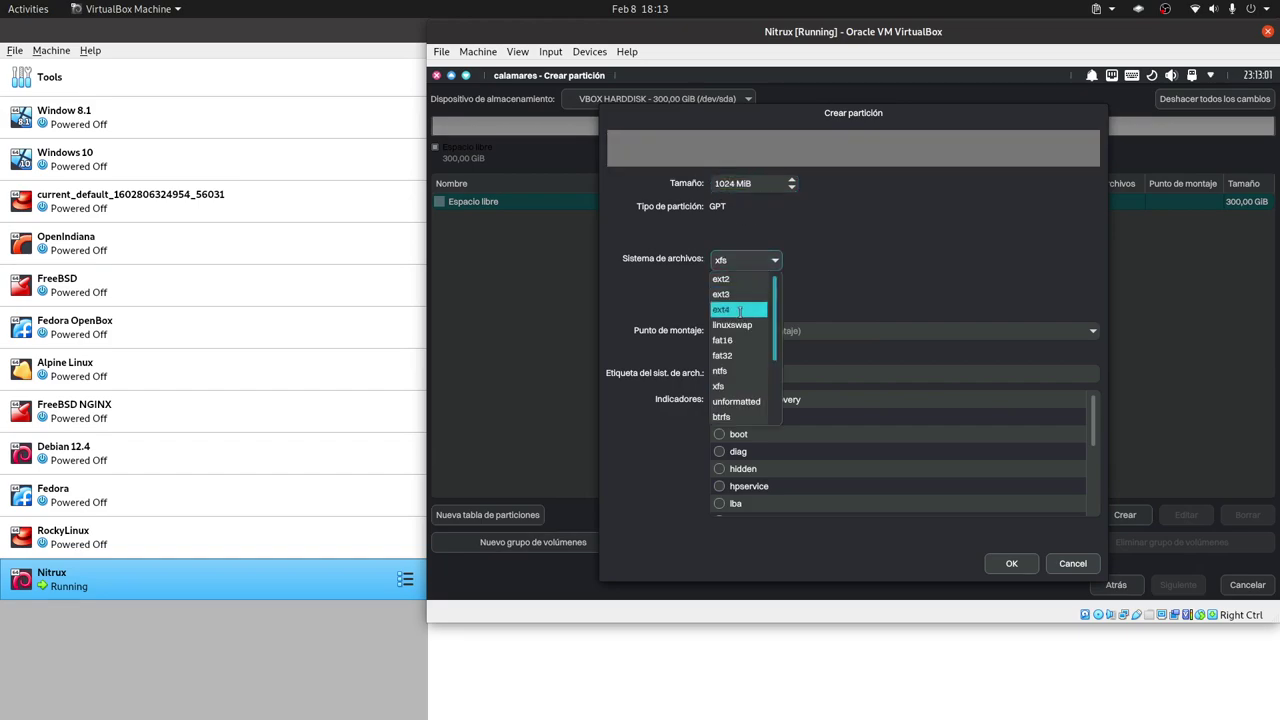
left_click(735, 355)
left_click(1046, 321)
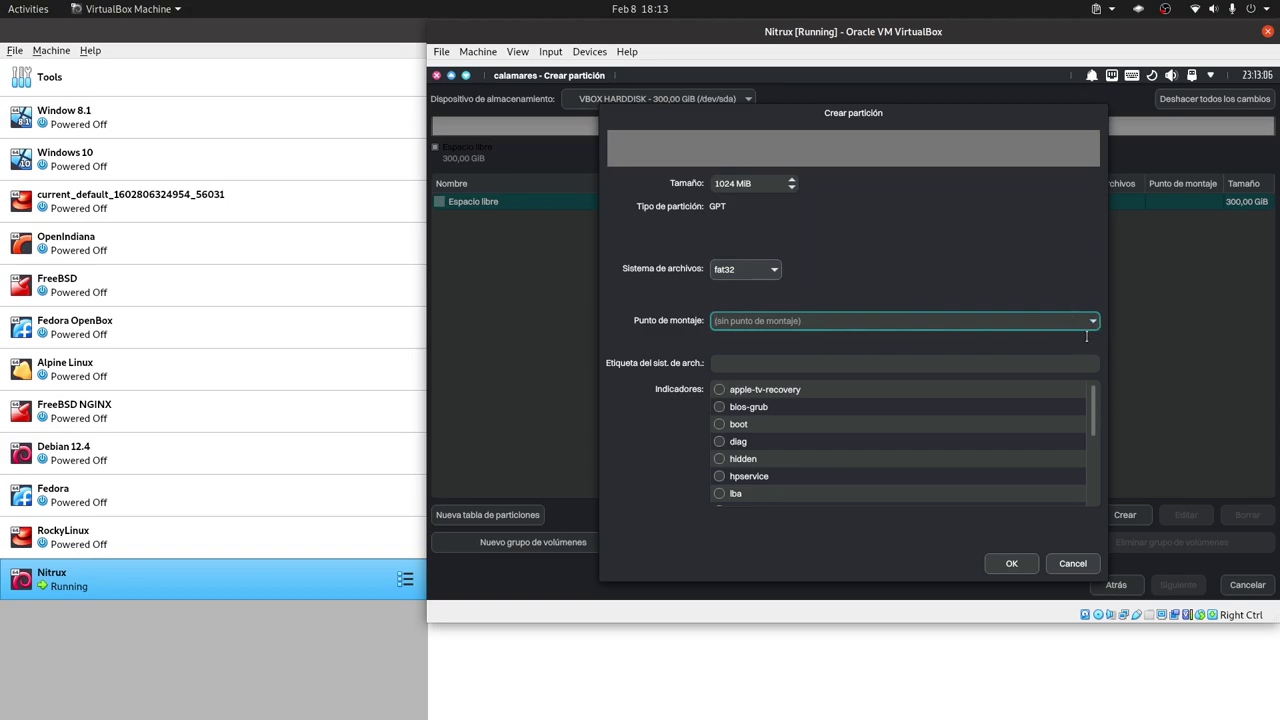
type("/boot")
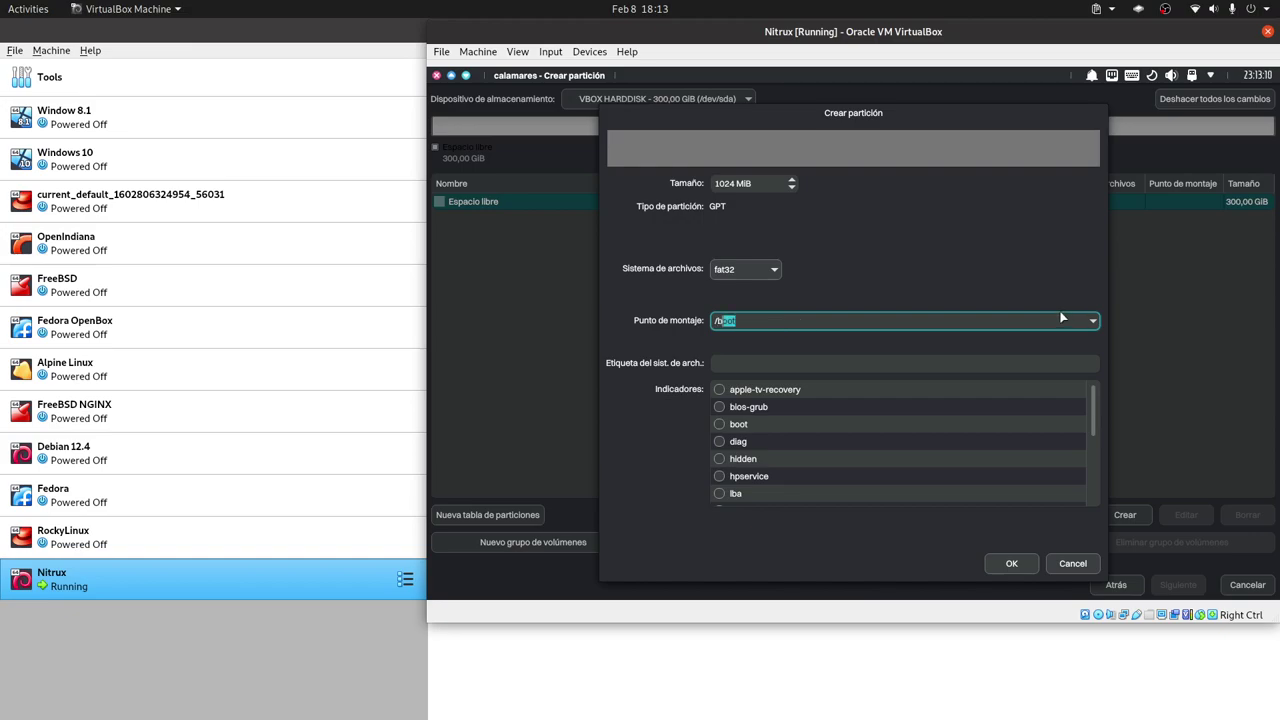
type("/e")
left_click(734, 428)
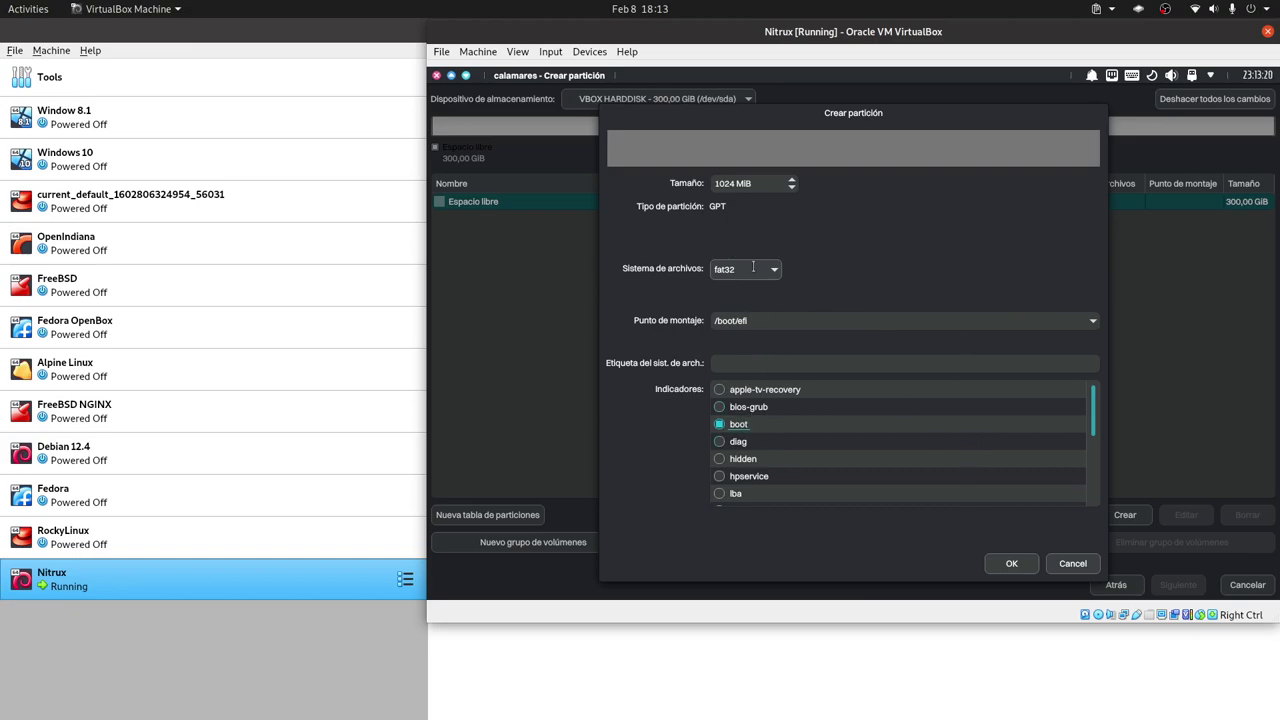
left_click(1010, 563)
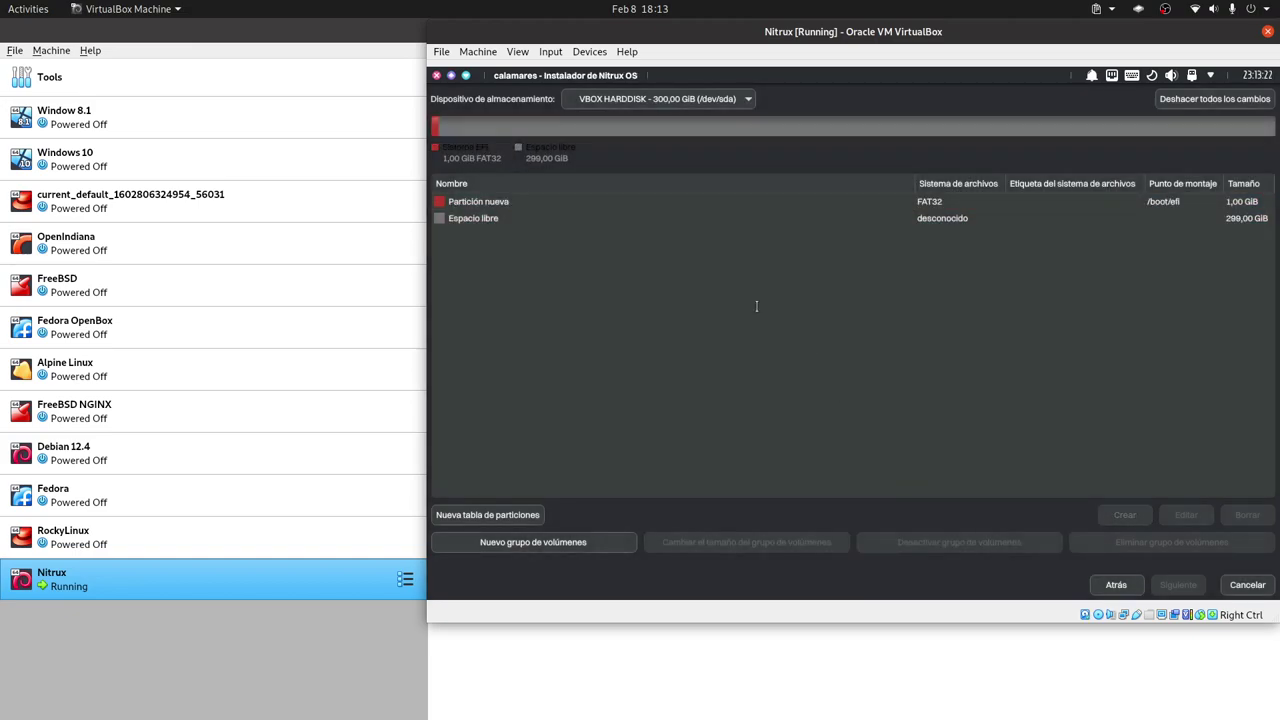
Create an xfs partition mounted at / from the remaining 299 GiB free space.
left_click(960, 218)
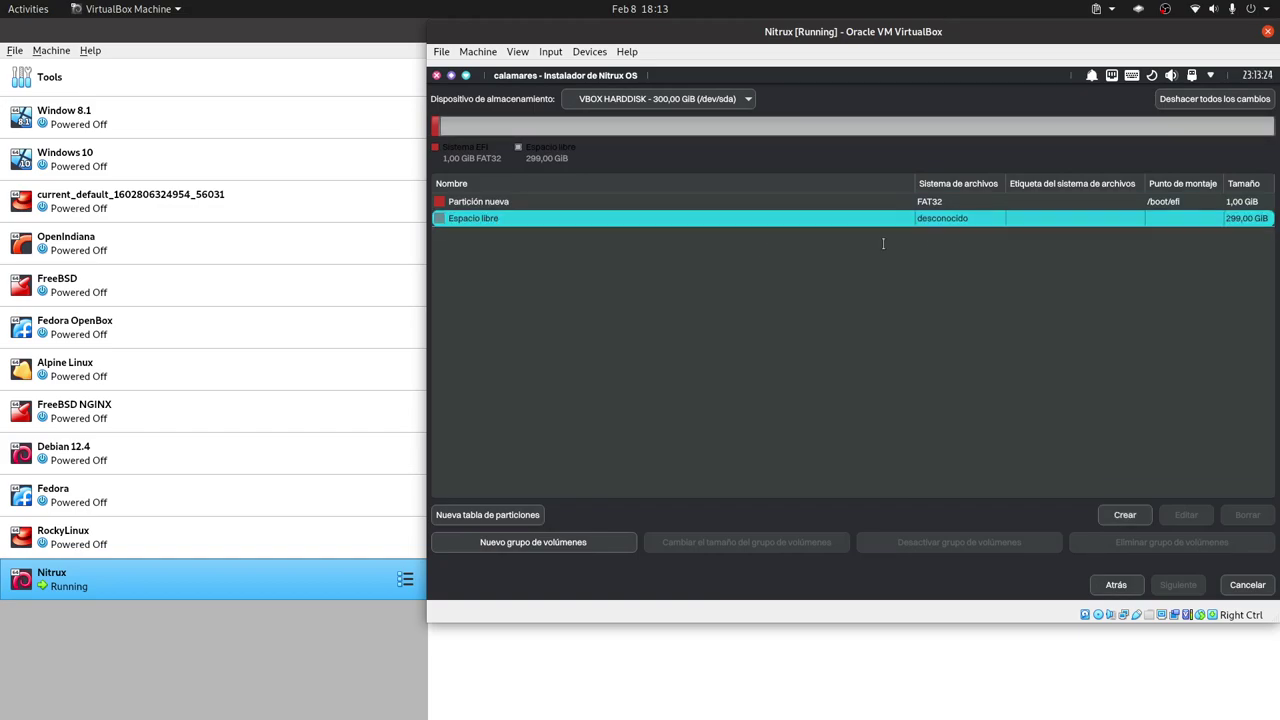
left_click(1124, 516)
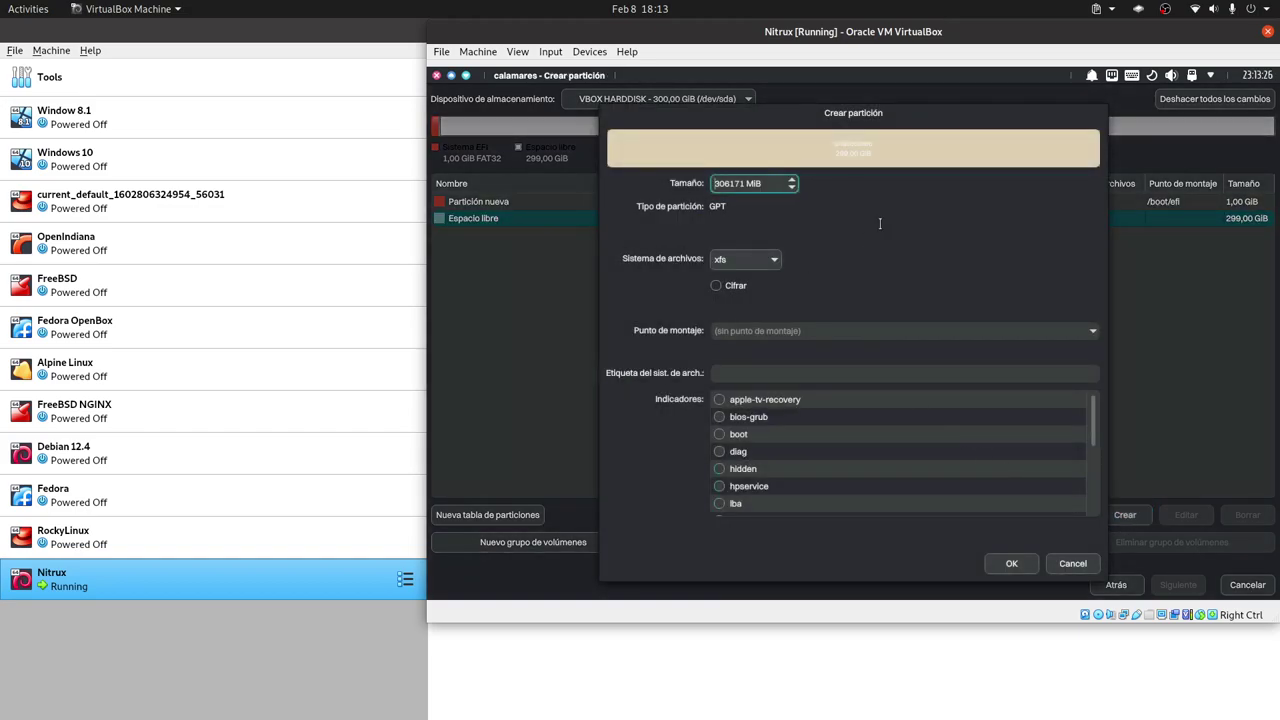
left_click(775, 330)
type("/")
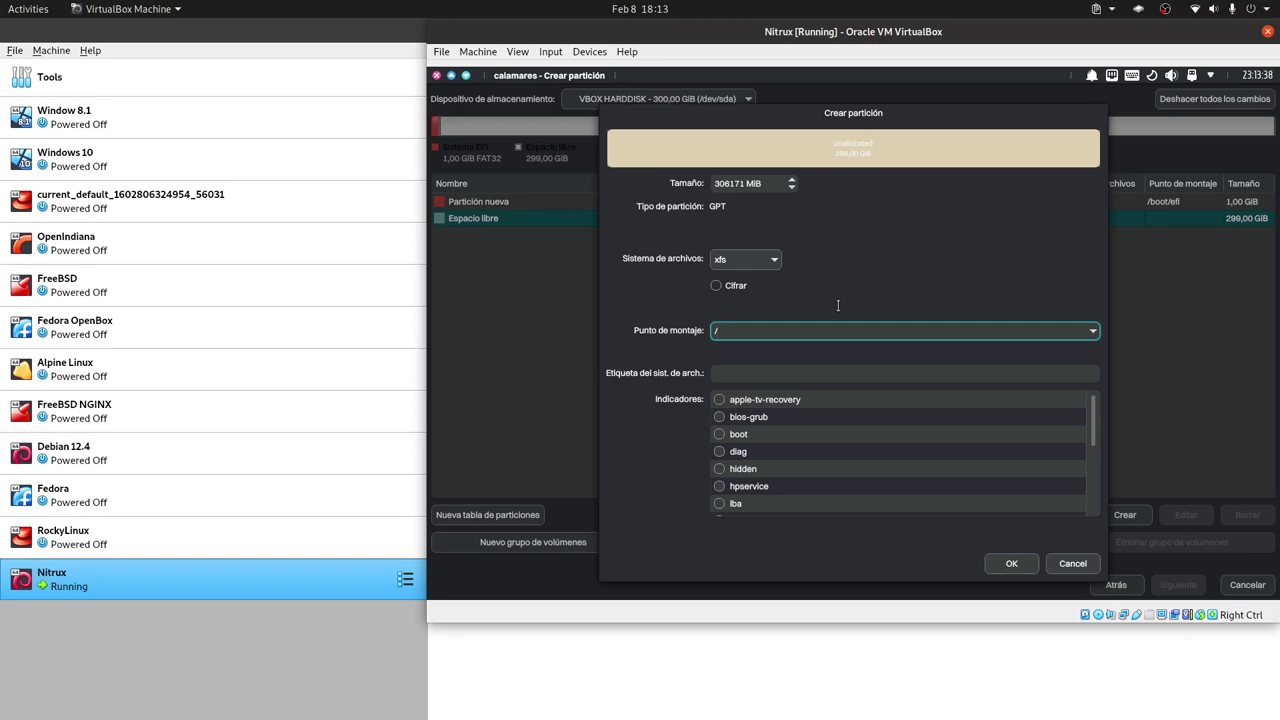
left_click(1010, 563)
left_click(618, 218)
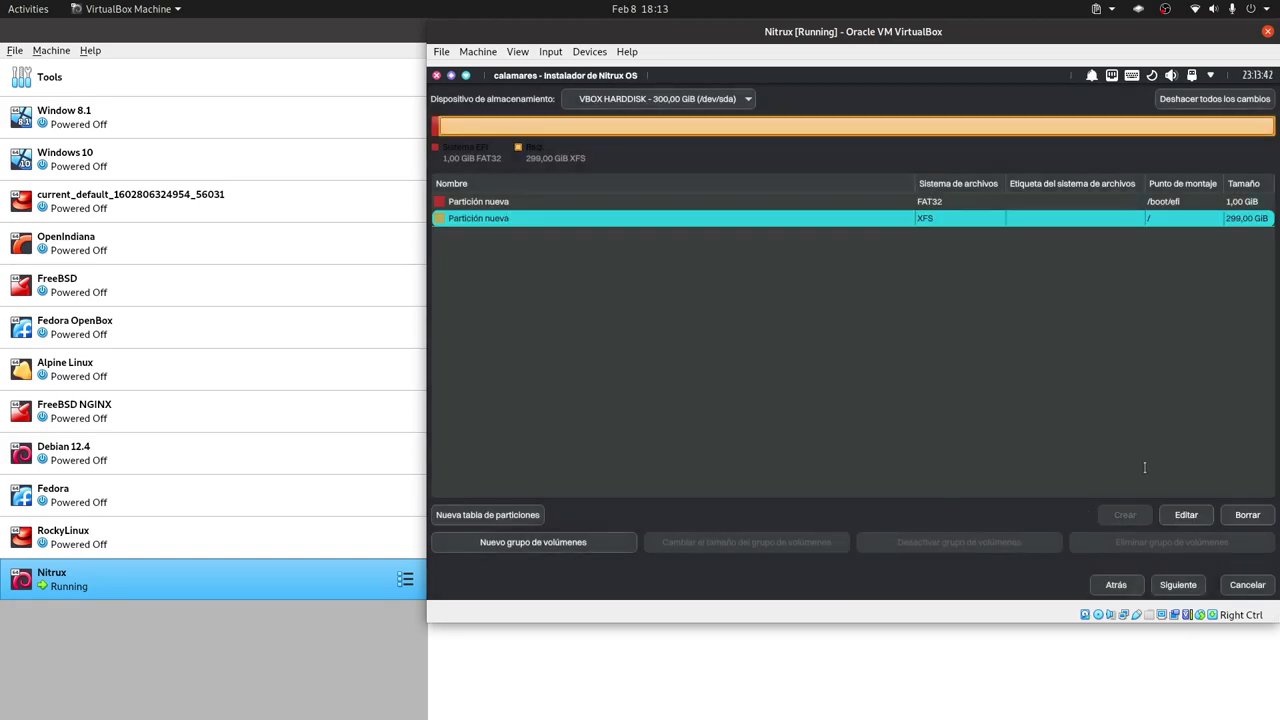
Advance to the Summary and confirm Instalar ahora to install Nitrux 3.3.0.
left_click(1176, 588)
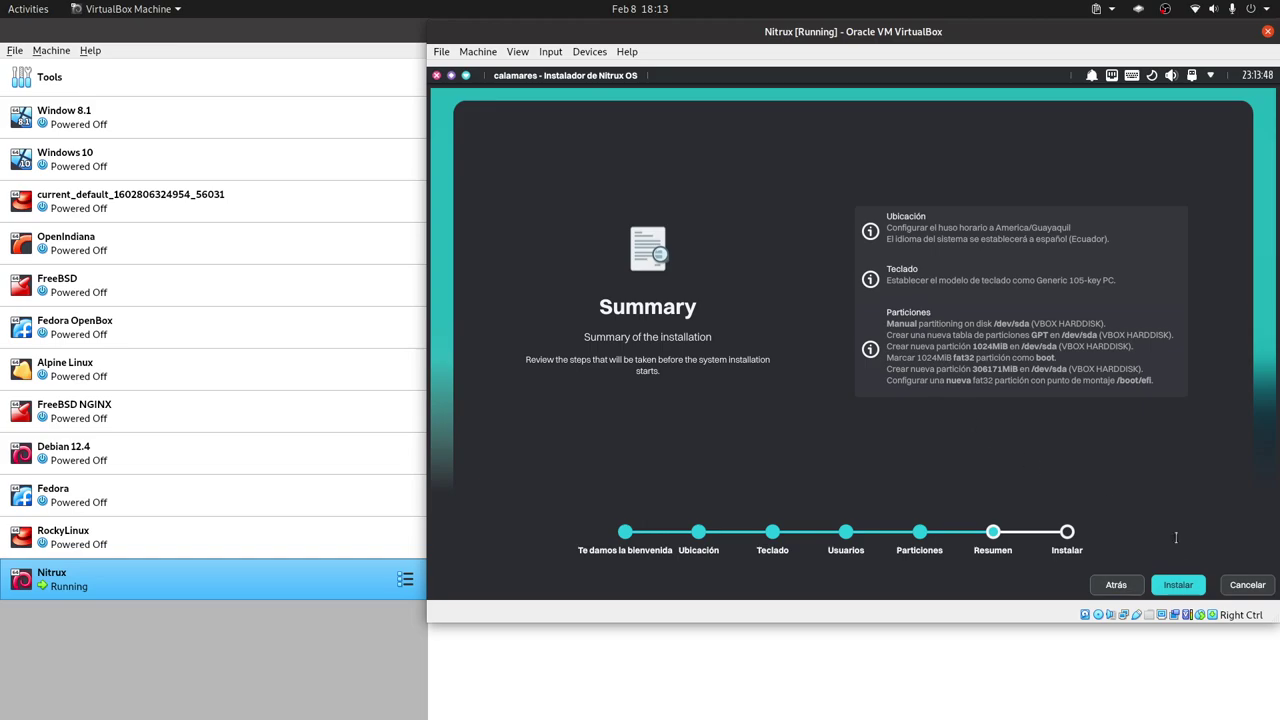
left_click(1182, 585)
left_click(1177, 585)
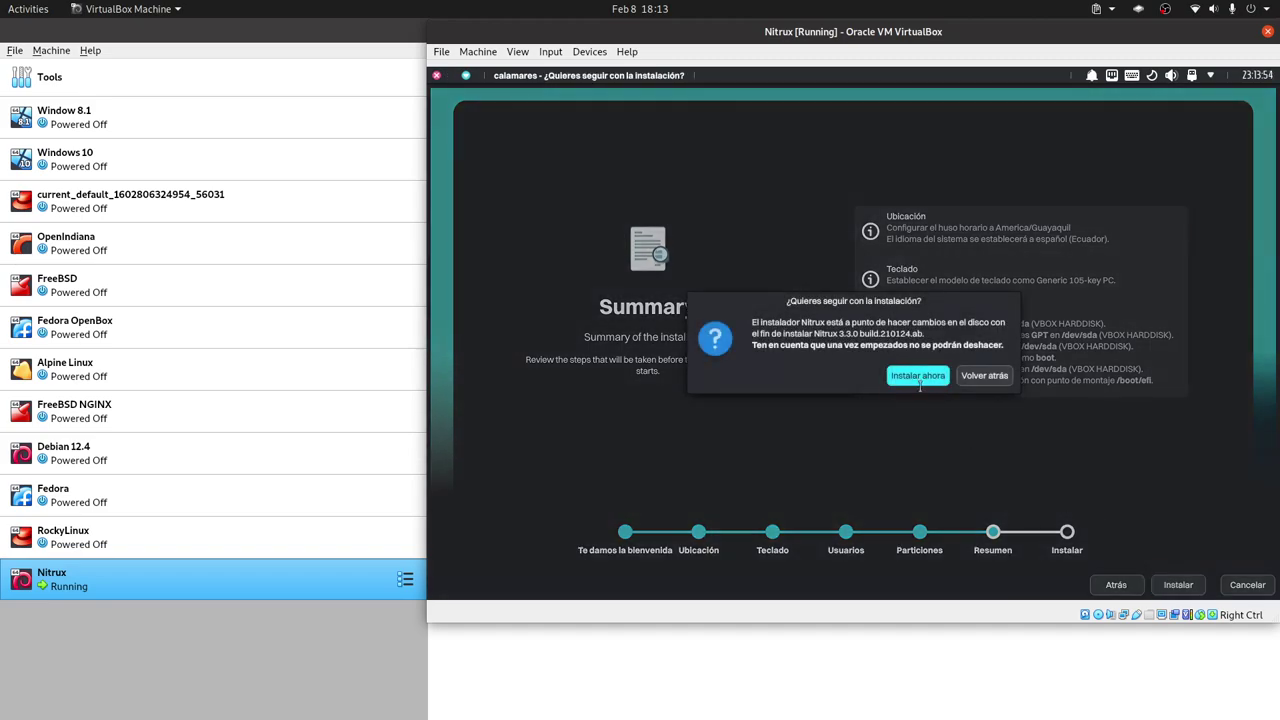
left_click(912, 374)
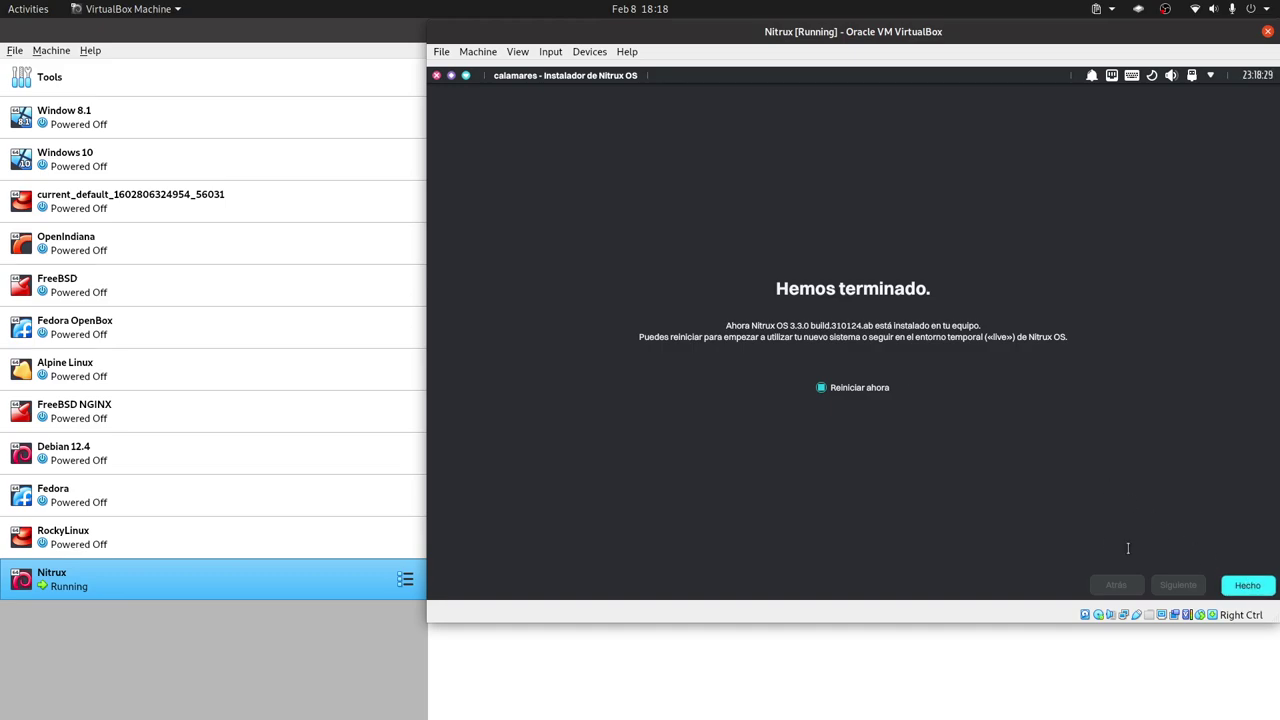
Finish the Nitrux 3.3.0 installer and restart the VM to reach the login screen.
left_click(1247, 584)
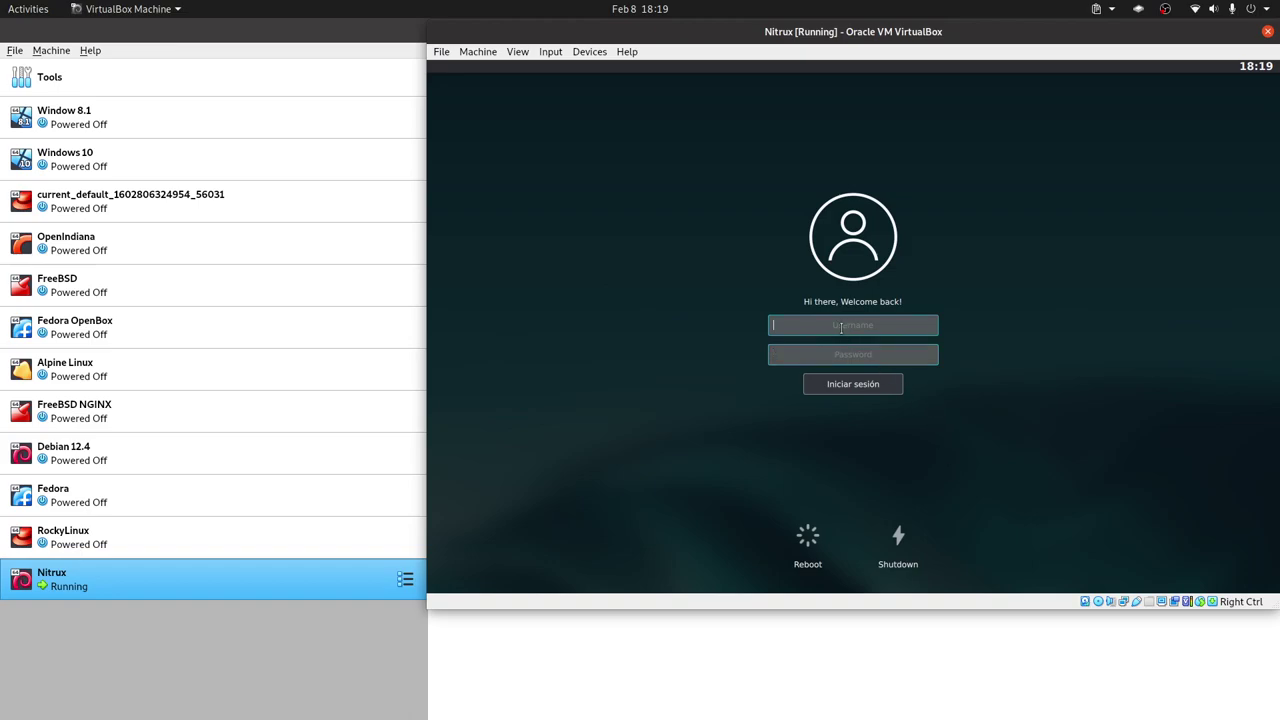
Log in to Nitrux with the username and the account password.
type("libre")
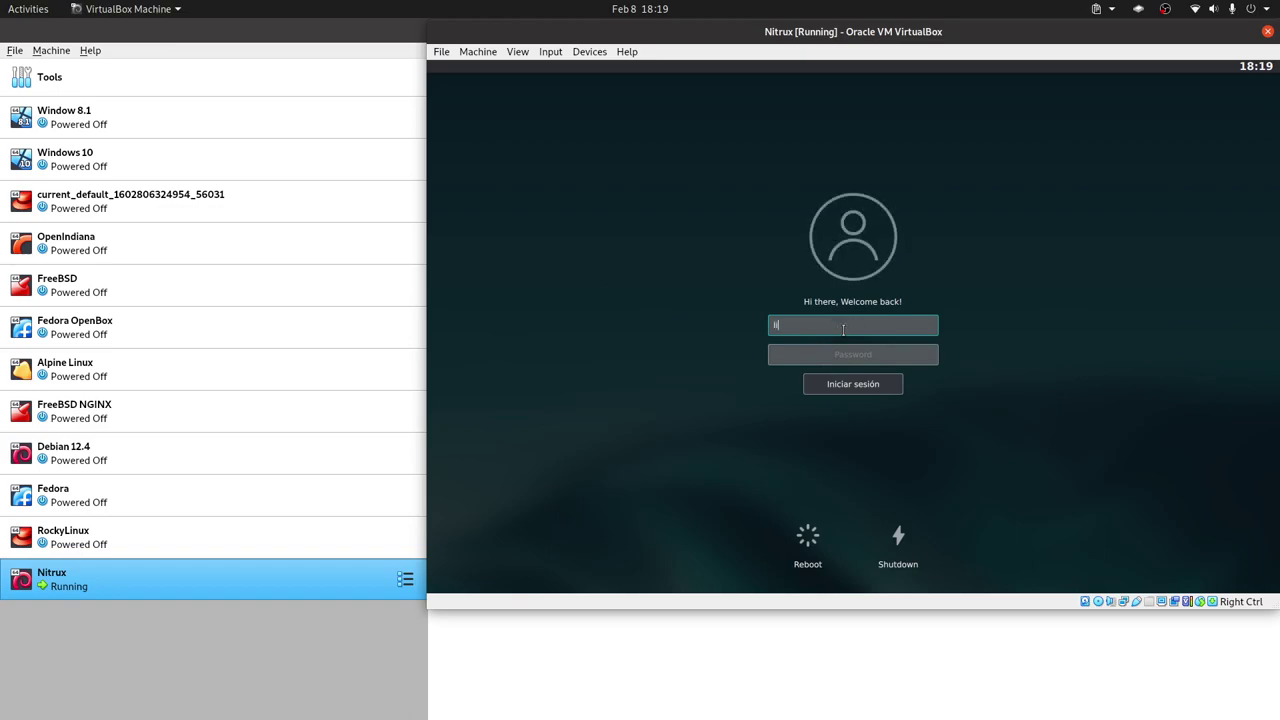
type("byte")
key("Tab")
type("***")
key("Return")
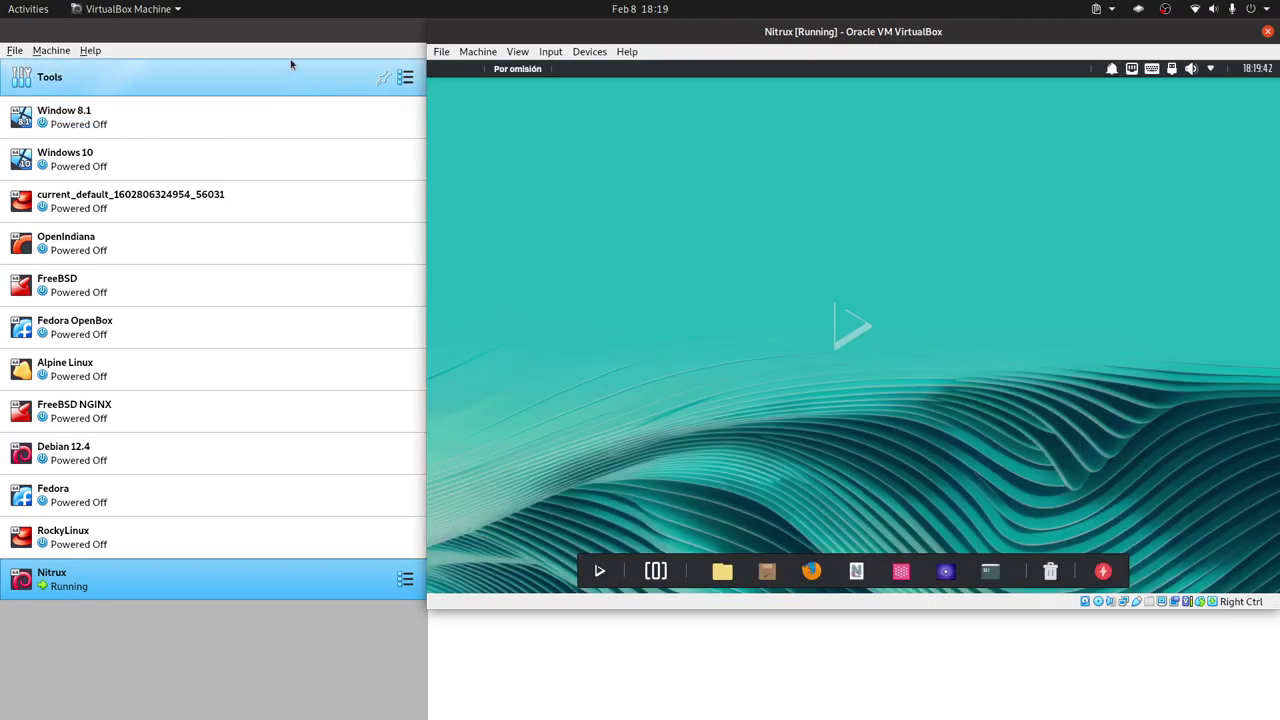
Browse the Maui Applications page in Chromium, then return to VirtualBox Manager.
left_click(317, 30)
key("alt+Tab")
key("alt+Tab")
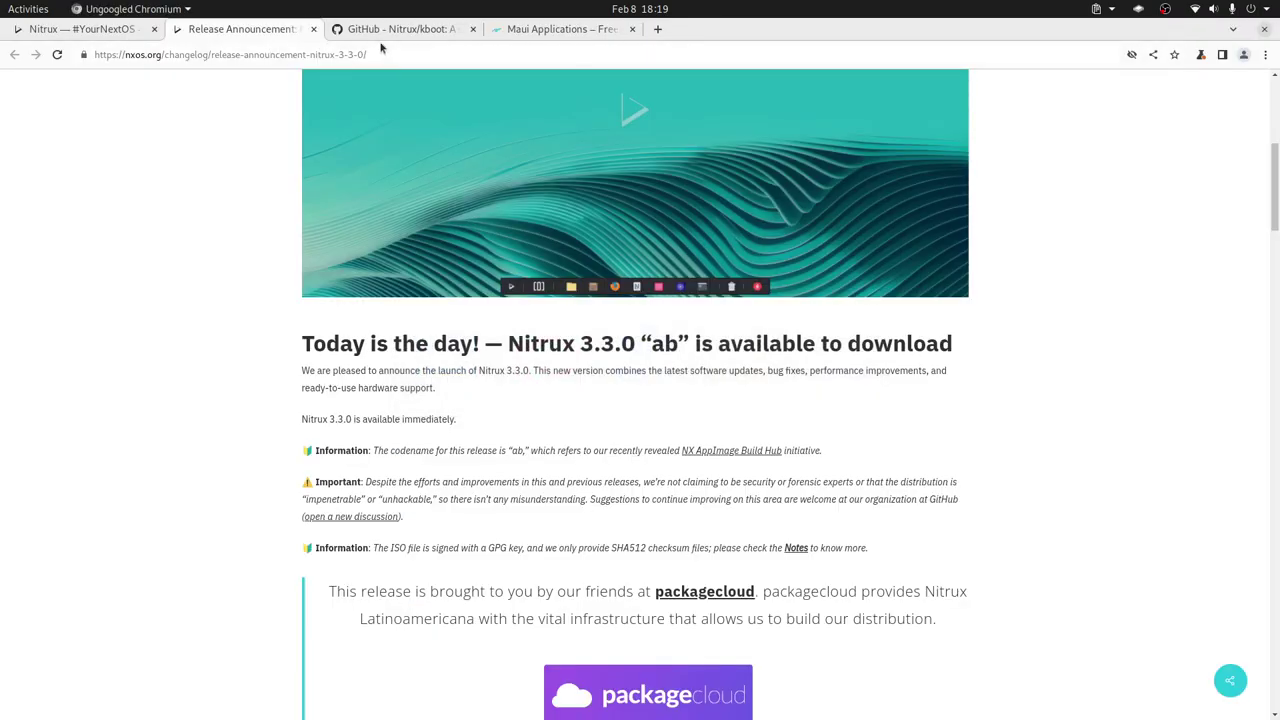
left_click(527, 31)
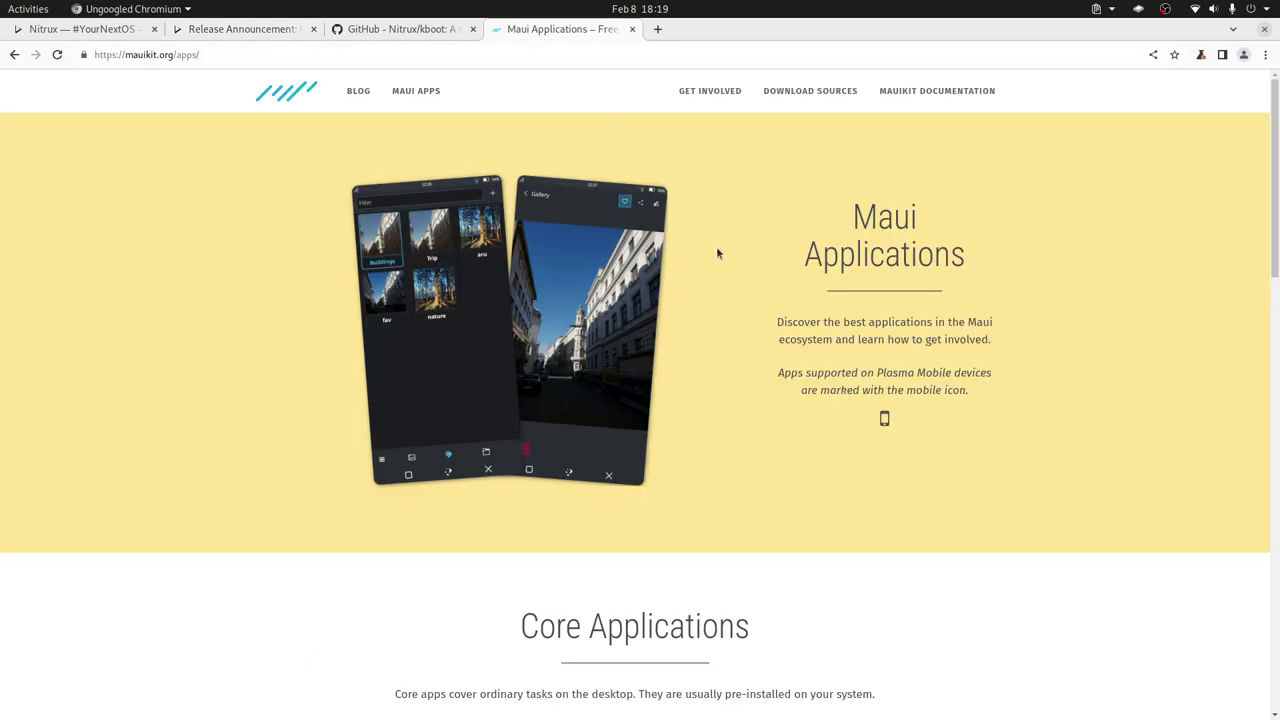
scroll(636, 325, "down", 1)
scroll(636, 325, "down", 10)
key("alt+Tab")
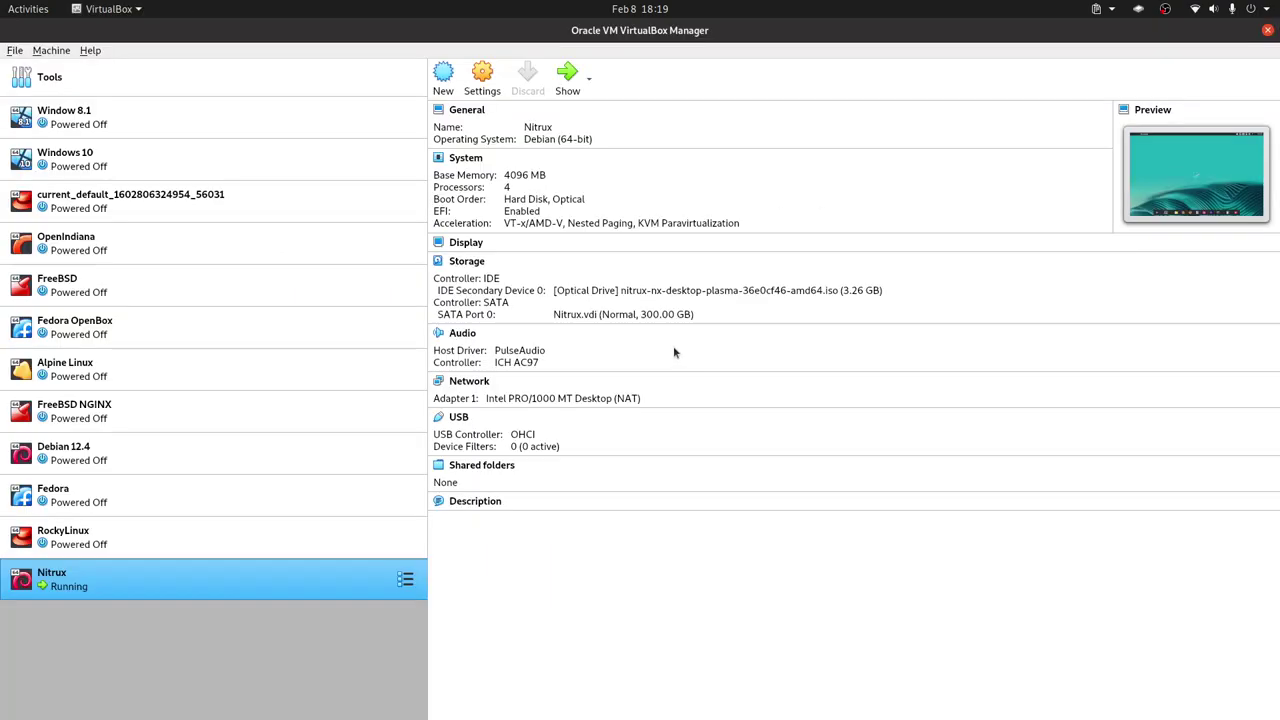
key("alt+Tab")
Switch the Nitrux VM to full screen and show the launcher's category folders.
left_click(673, 350)
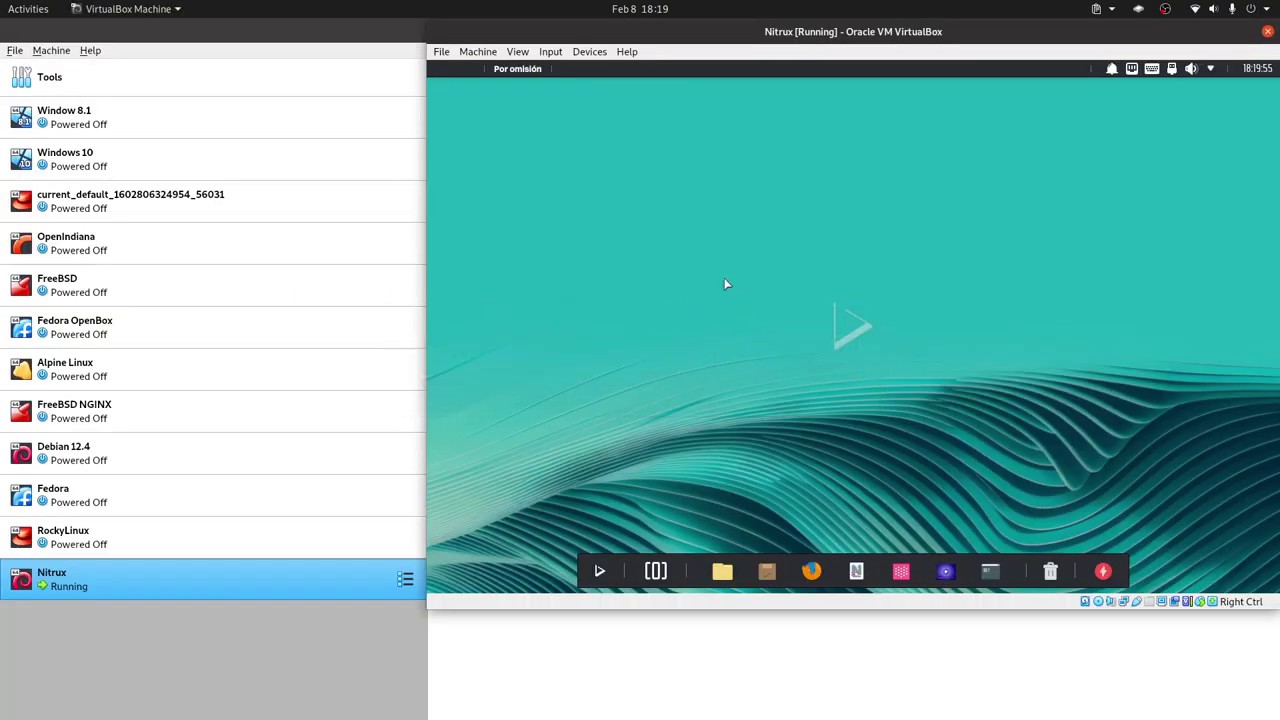
key("Control_R+f")
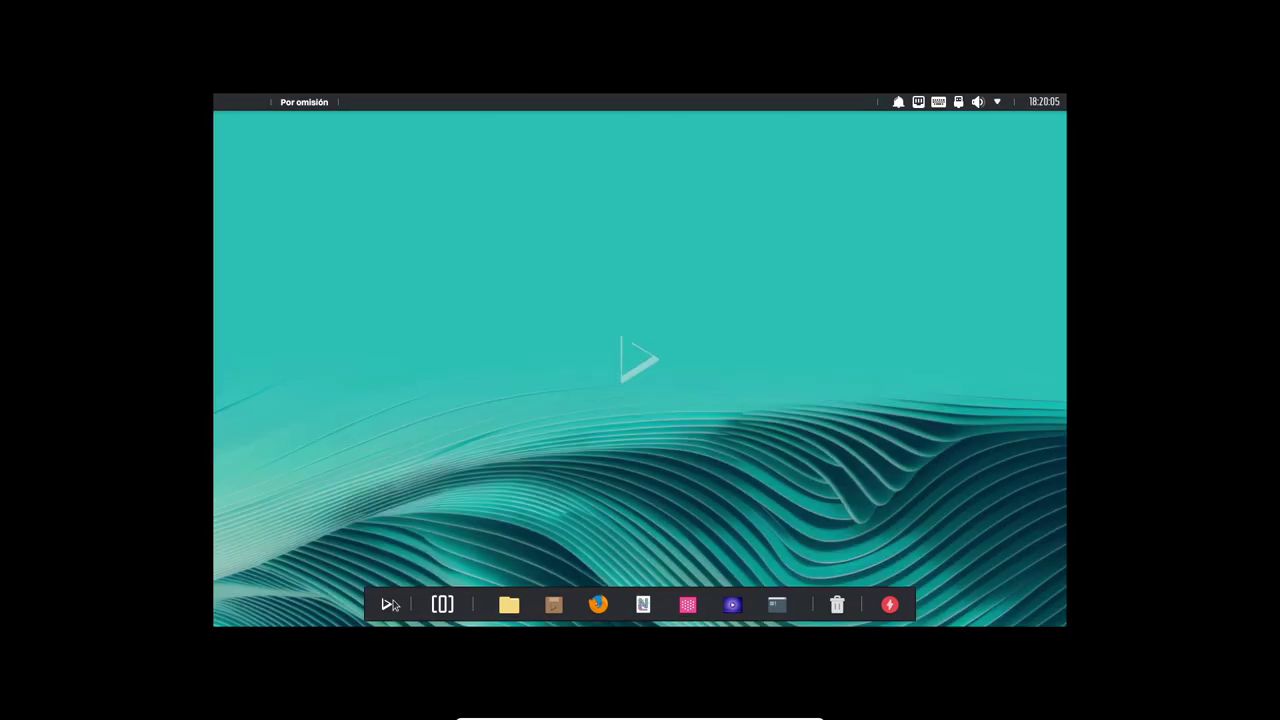
left_click(390, 604)
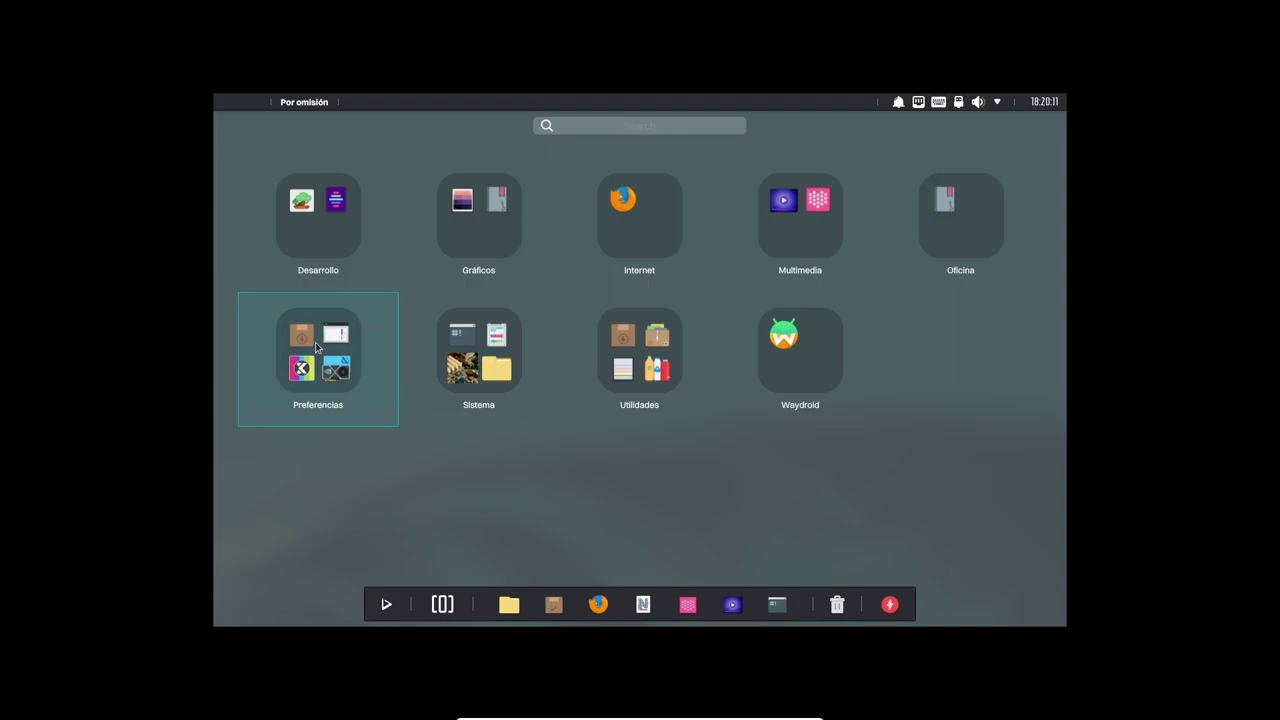
Launch Preferencias del sistema from the Preferencias folder and search for 'panta'.
left_click(316, 346)
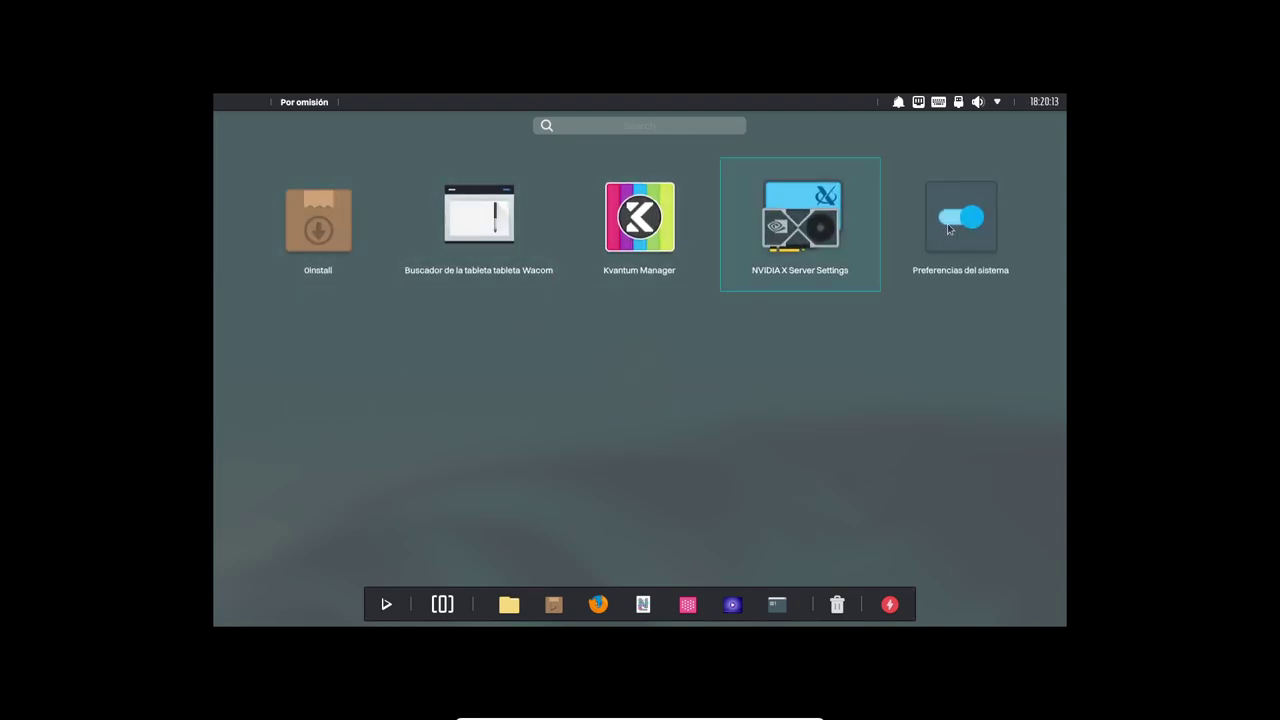
left_click(930, 225)
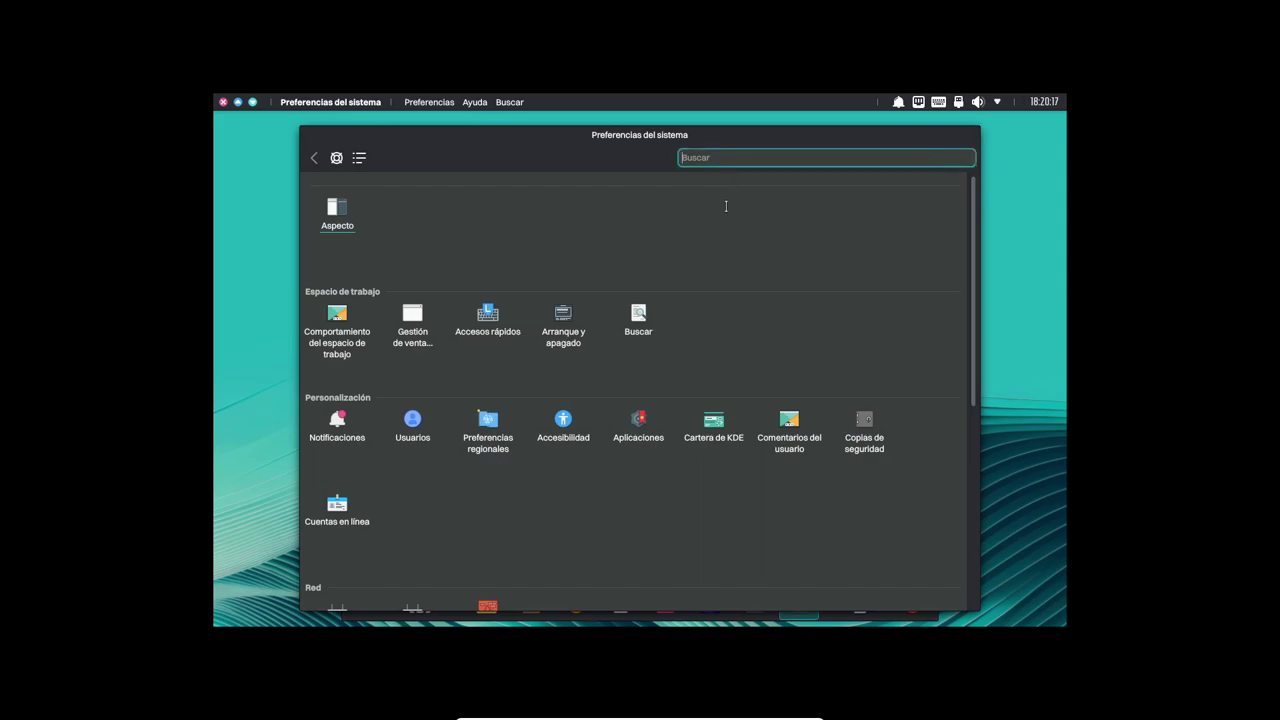
type("panta")
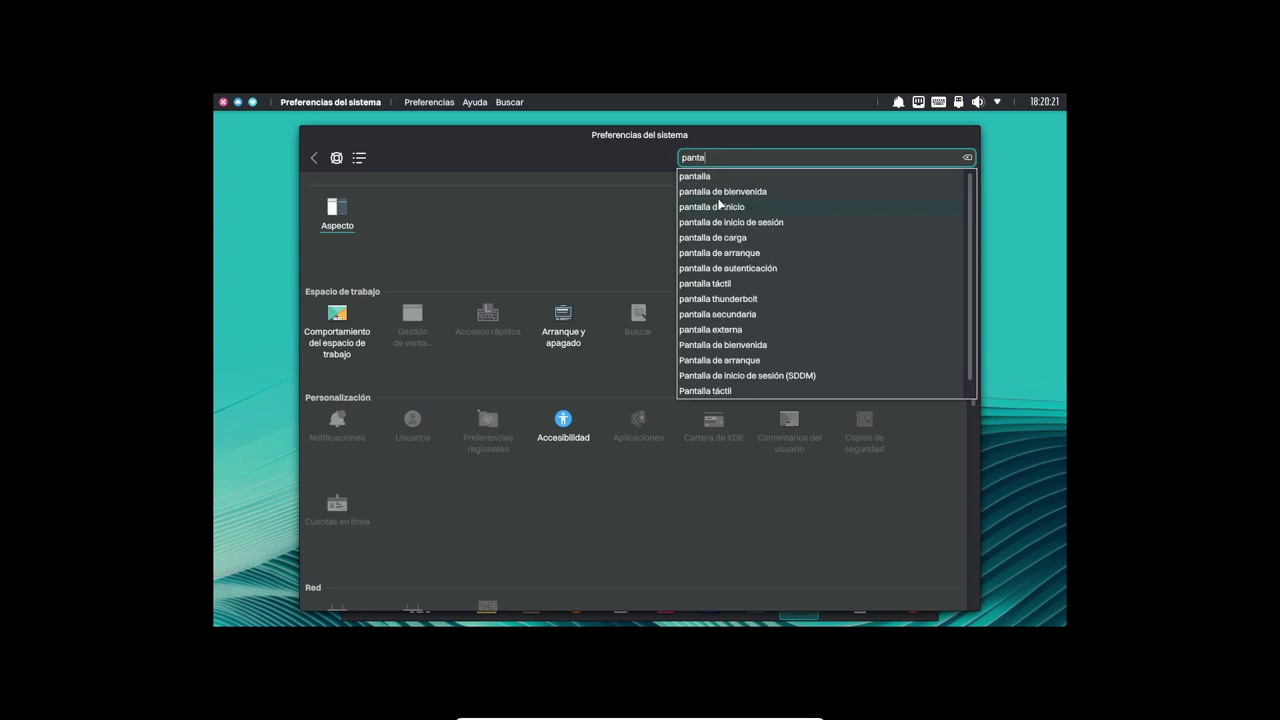
left_click(716, 178)
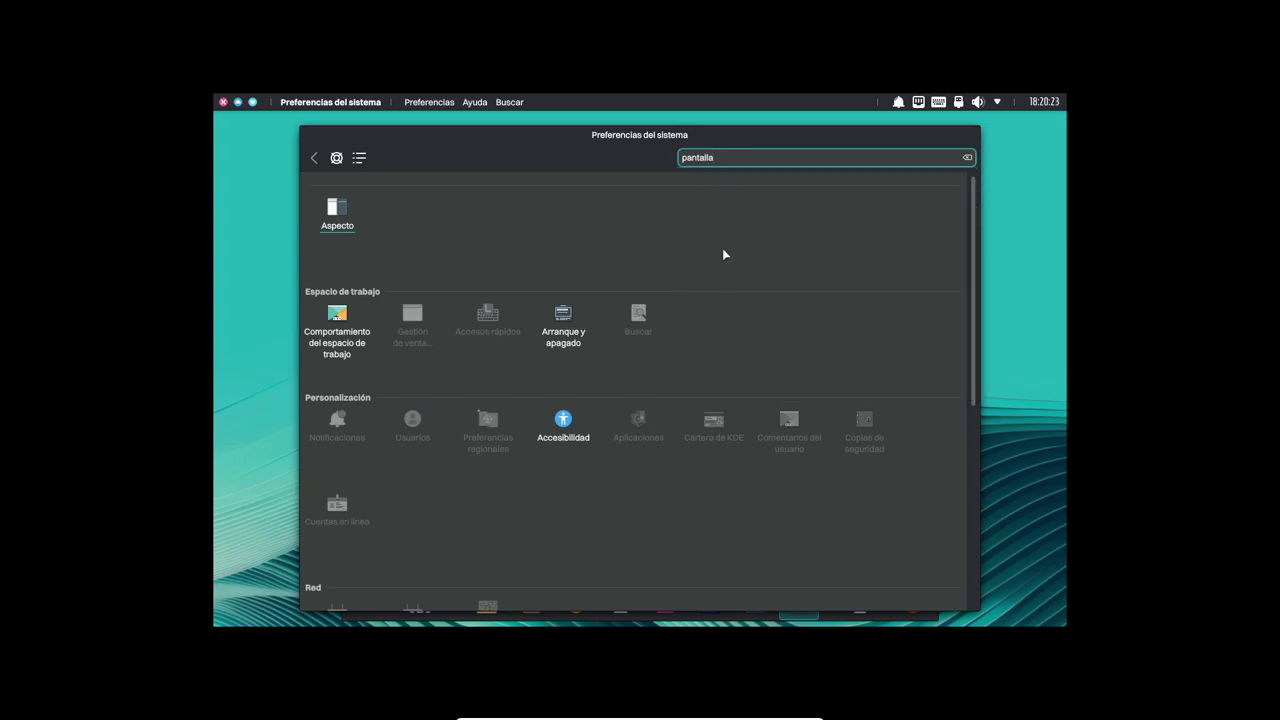
Browse the Aspecto category, then replace the search with 'display'.
left_click(326, 210)
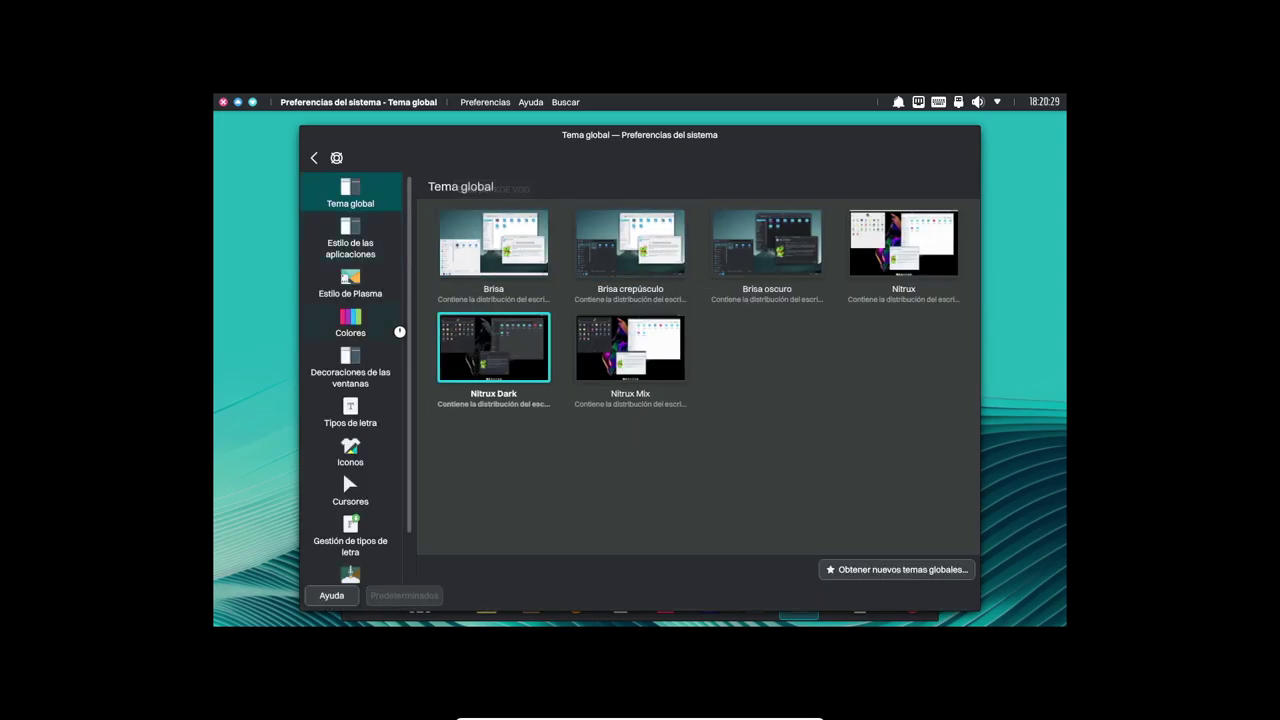
scroll(385, 331, "down", 1)
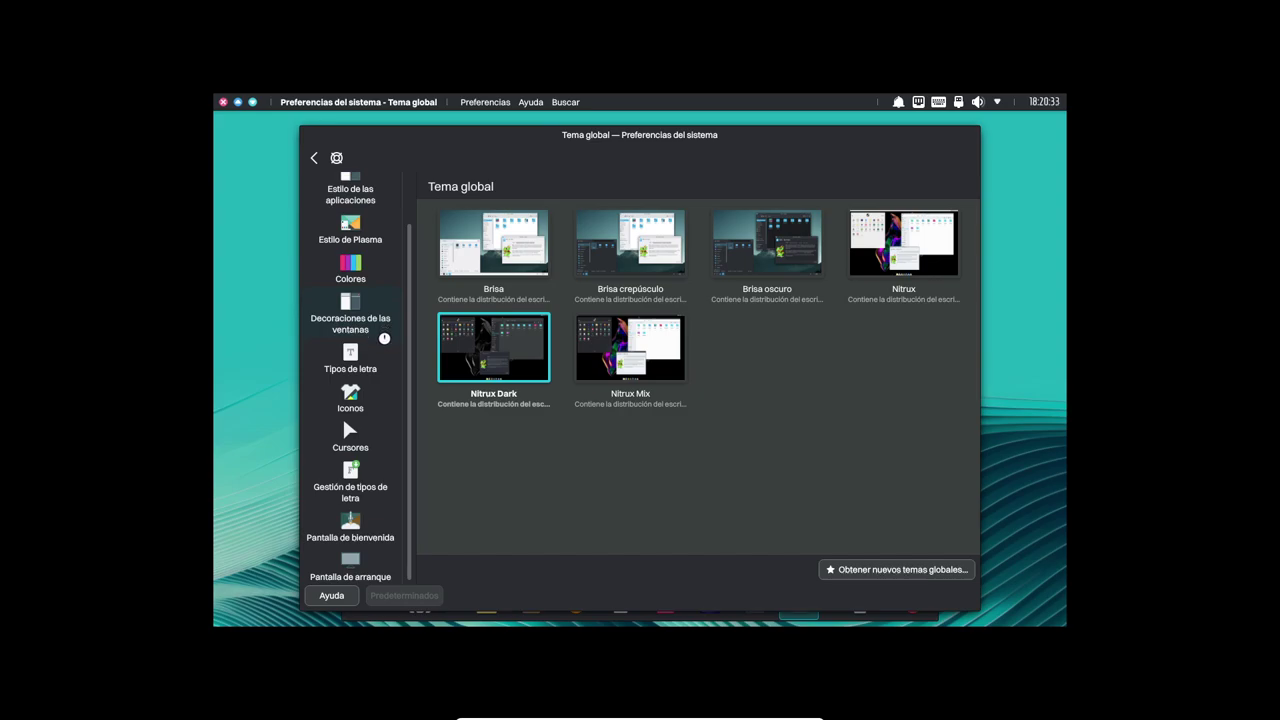
scroll(384, 338, "up", 1)
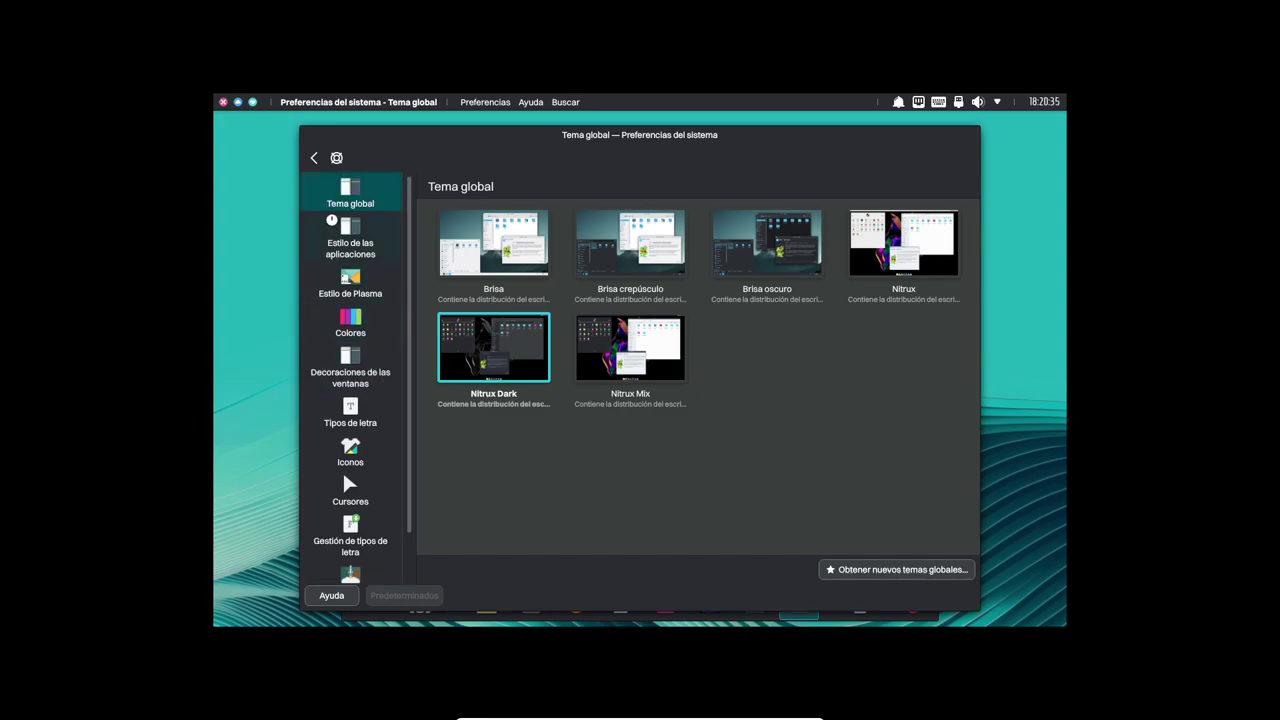
left_click(313, 157)
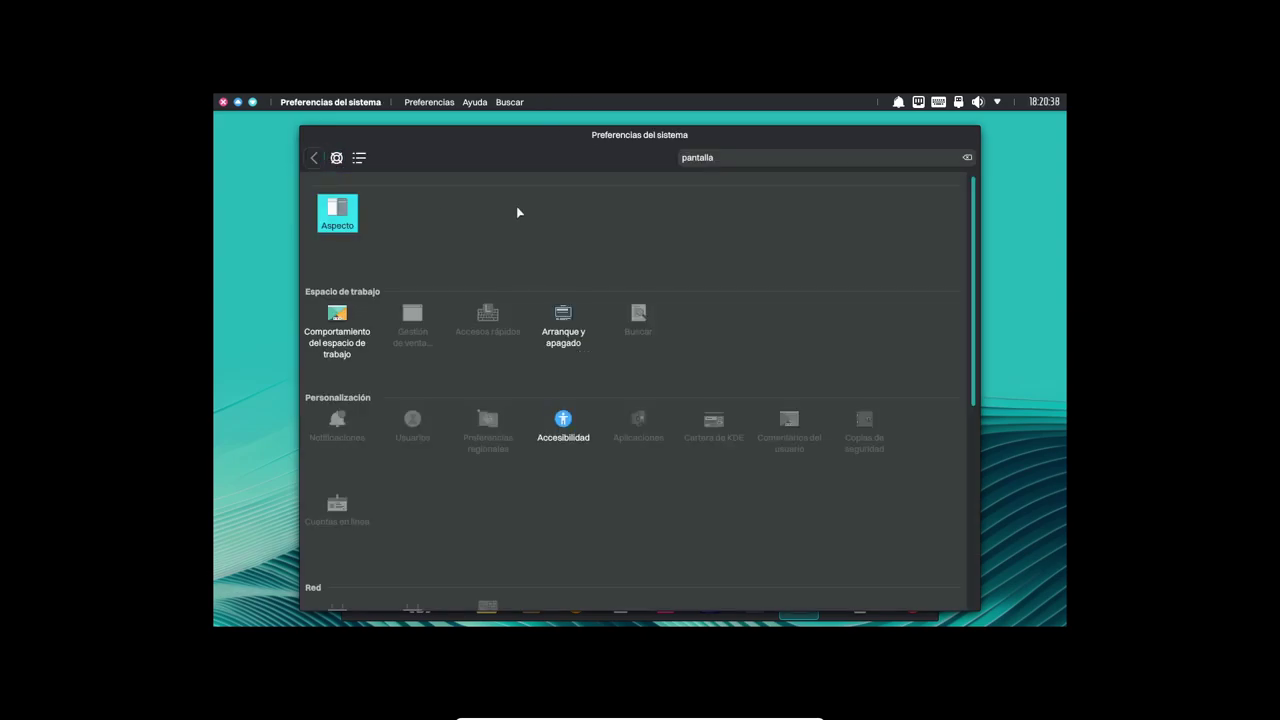
double_click(726, 157)
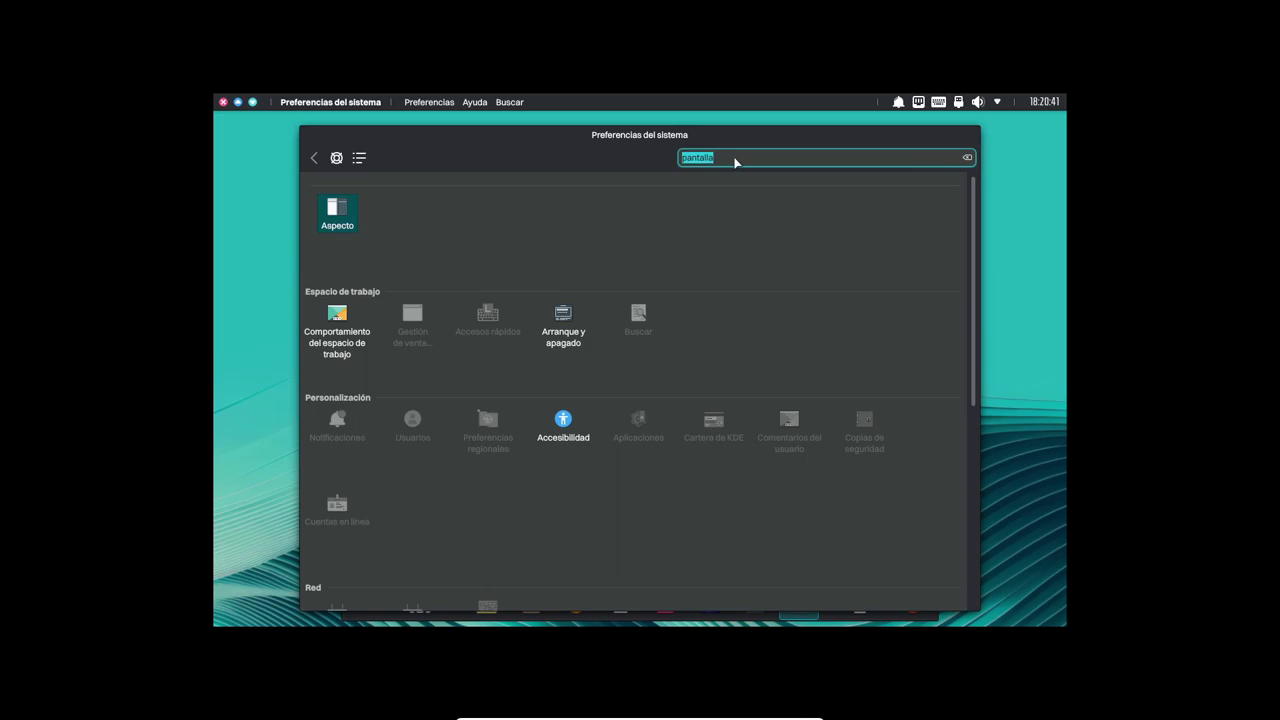
type("dis")
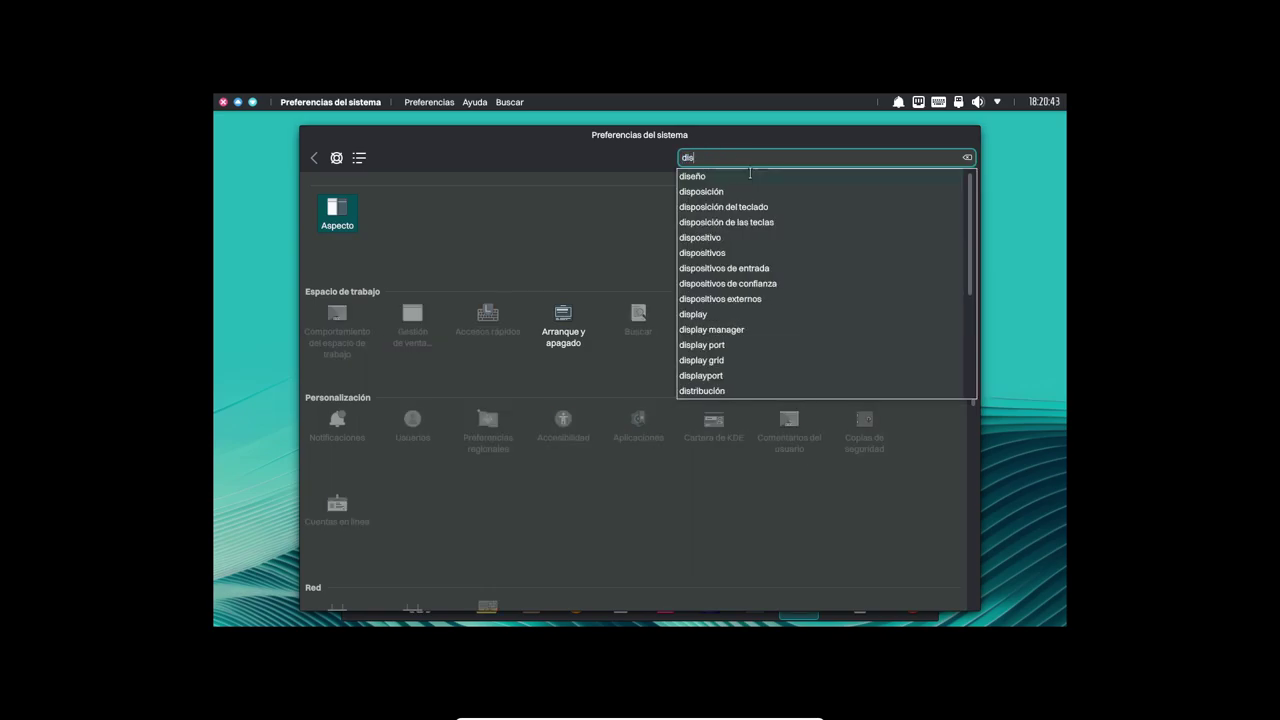
type("play")
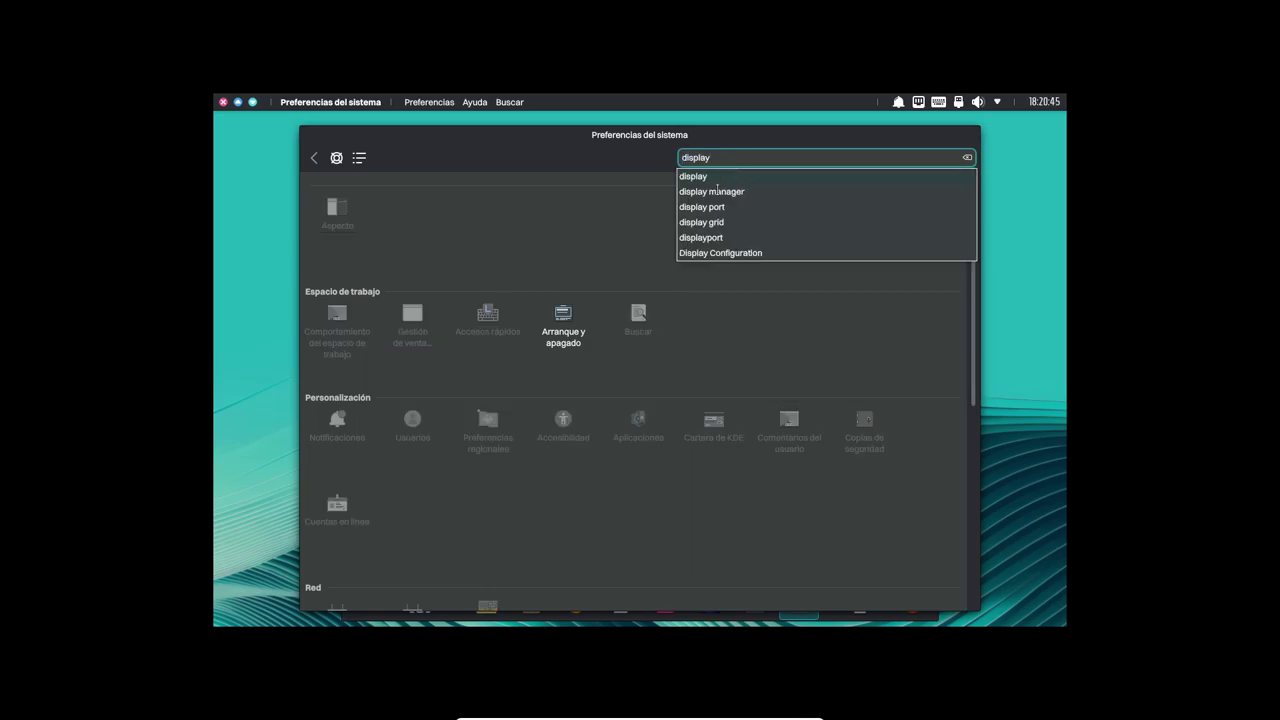
left_click(705, 177)
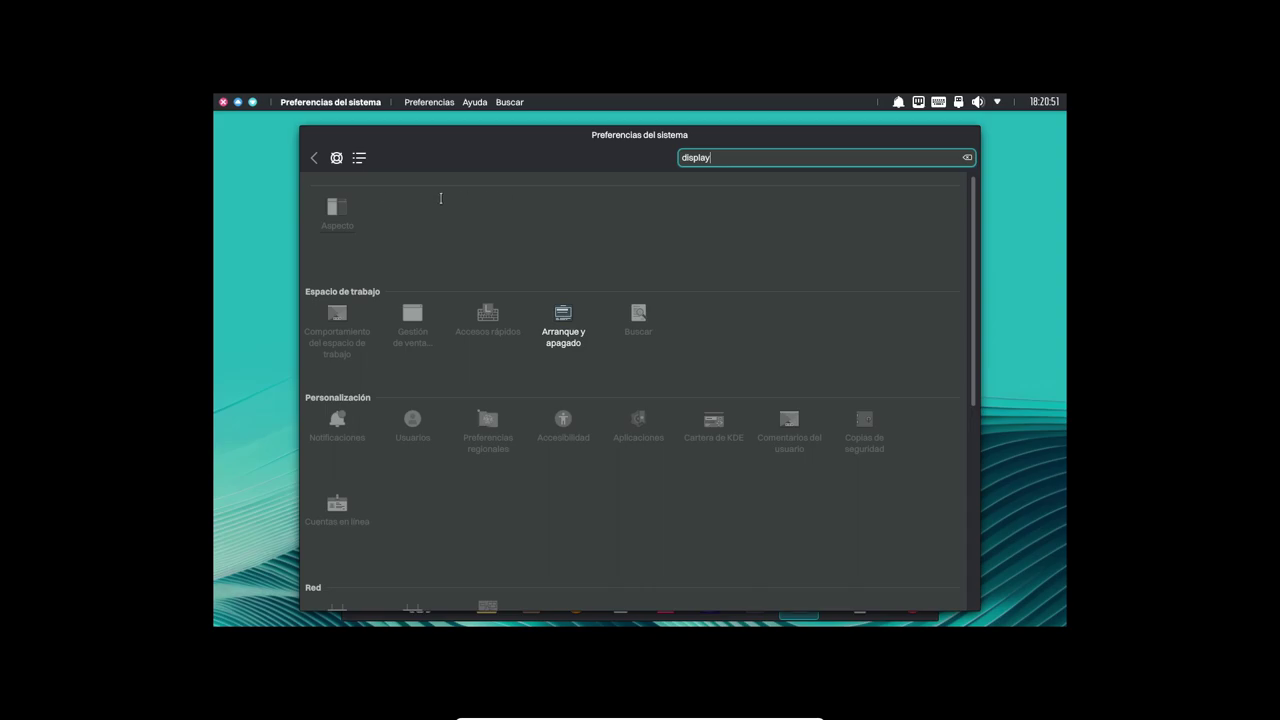
Scroll the settings sidebar down to the Pantalla y monitor page.
scroll(479, 180, "down", 1)
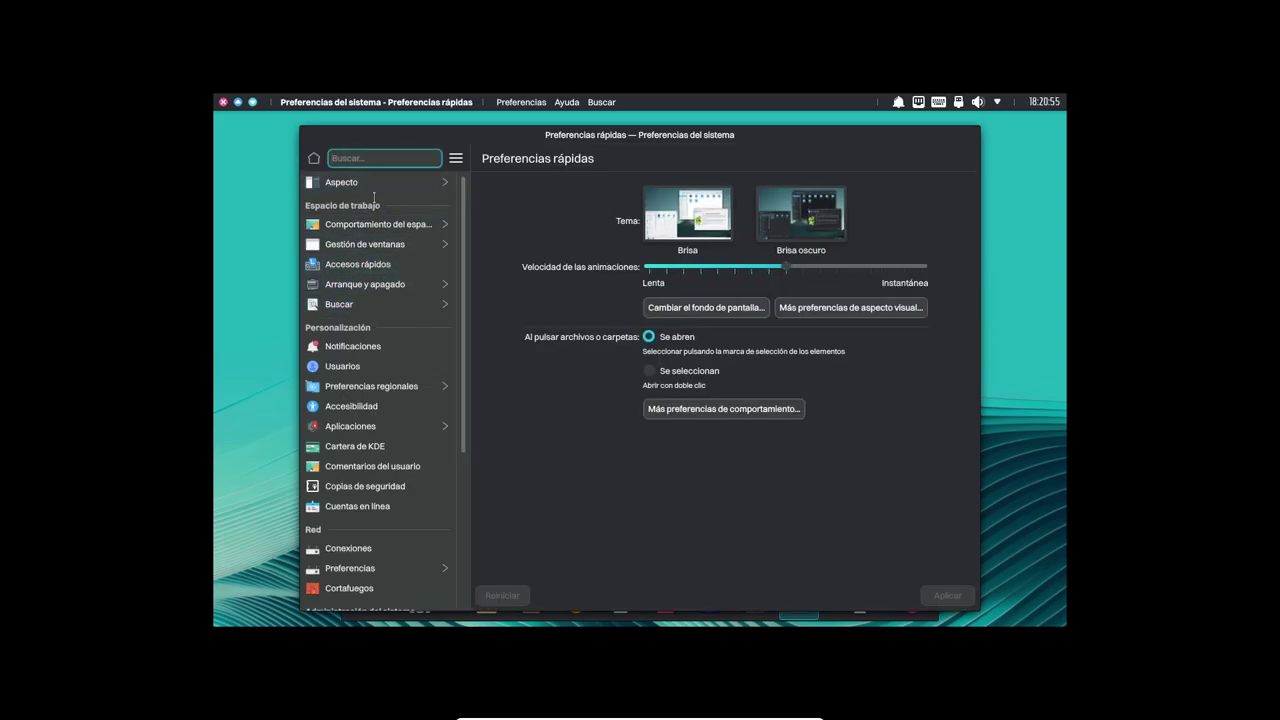
left_click(378, 183)
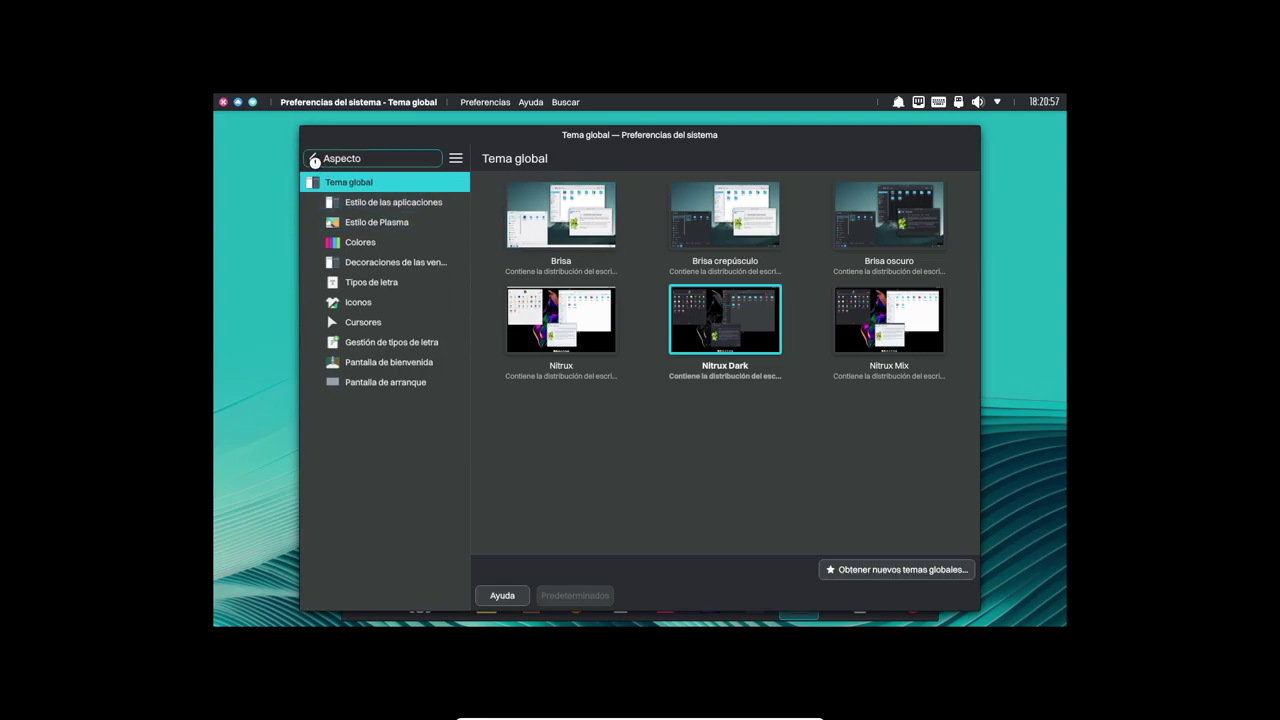
left_click(314, 161)
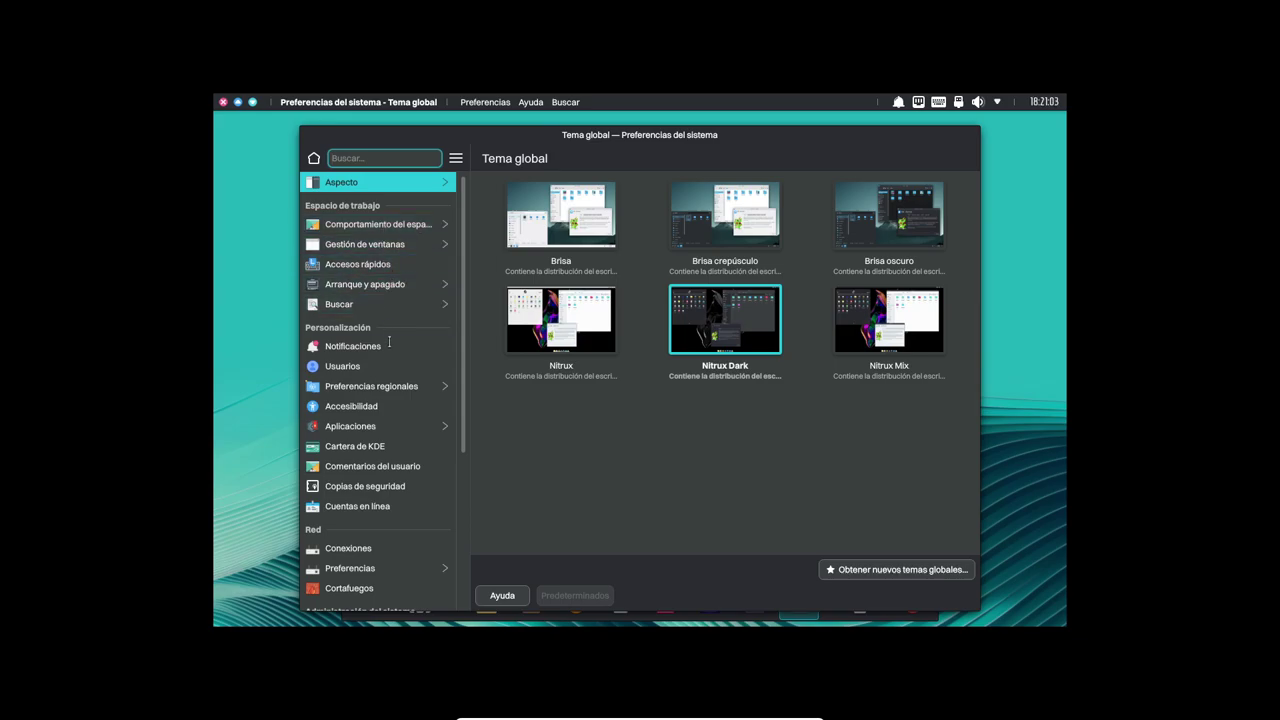
scroll(426, 431, "down", 2)
scroll(426, 431, "down", 1)
scroll(426, 431, "down", 2)
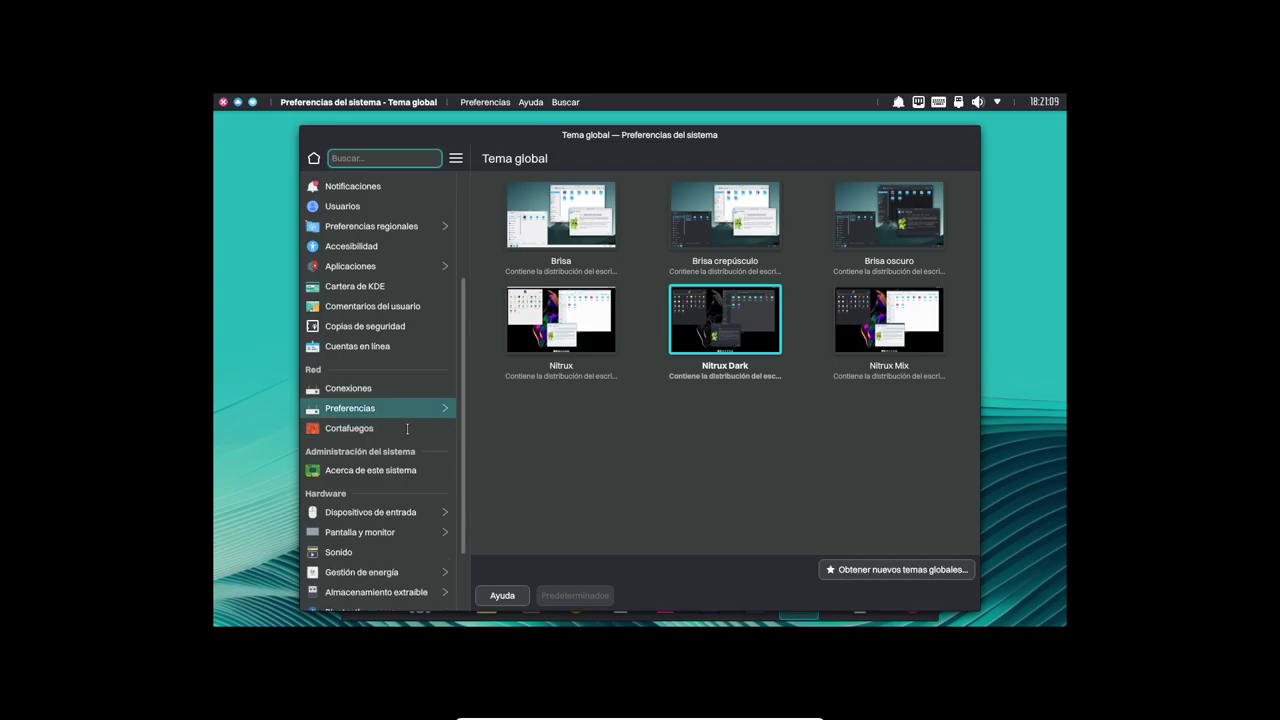
left_click(407, 531)
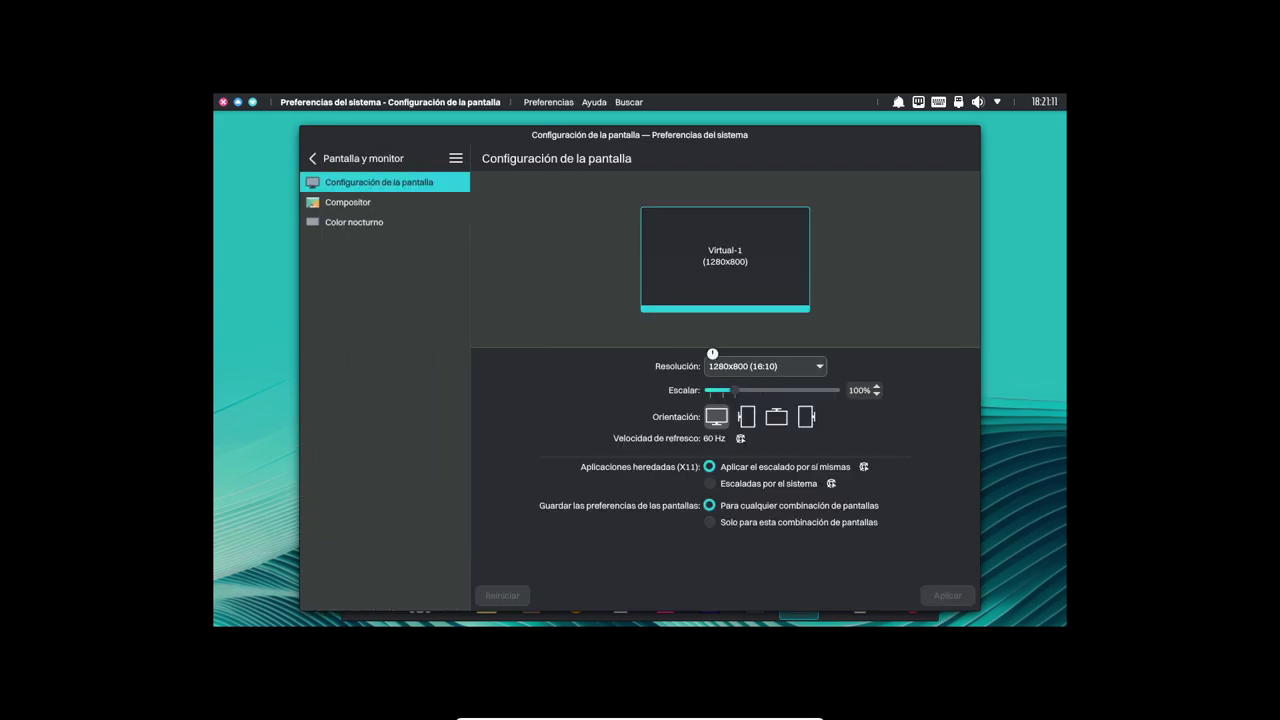
Change Virtual-1's resolution to 1920x1080 (16:9), apply it and keep the settings.
left_click(791, 368)
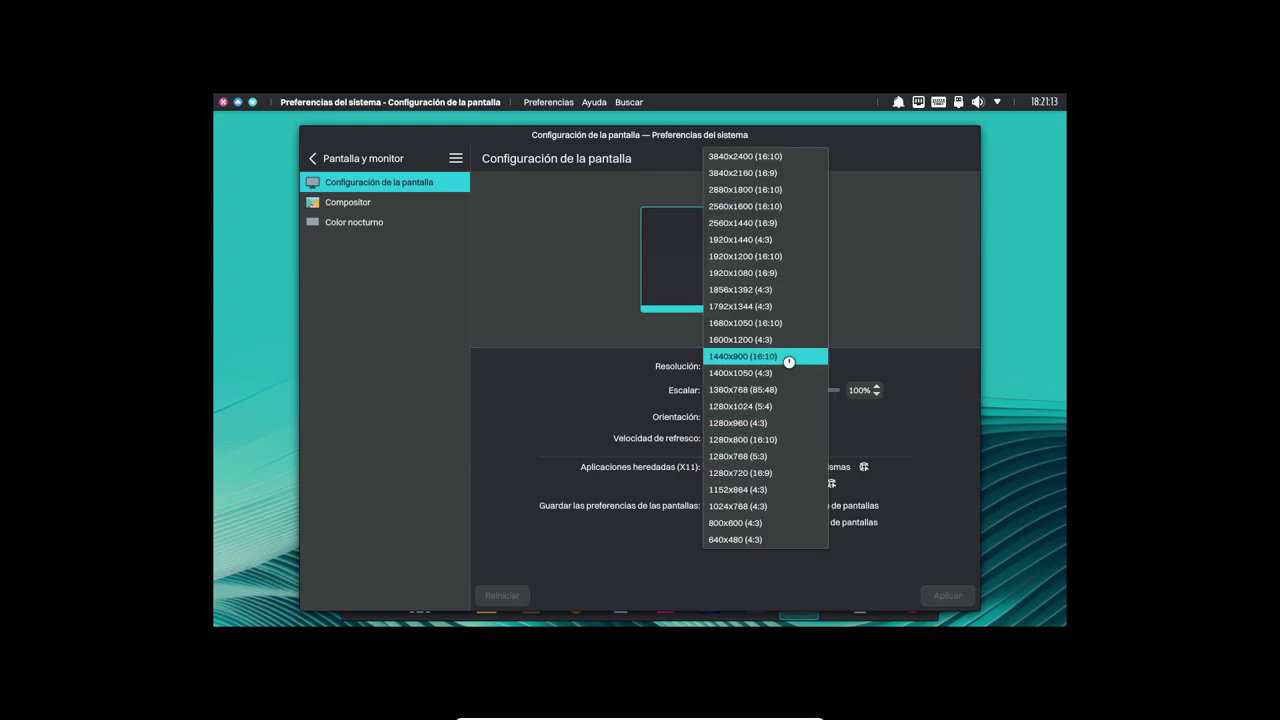
left_click(760, 273)
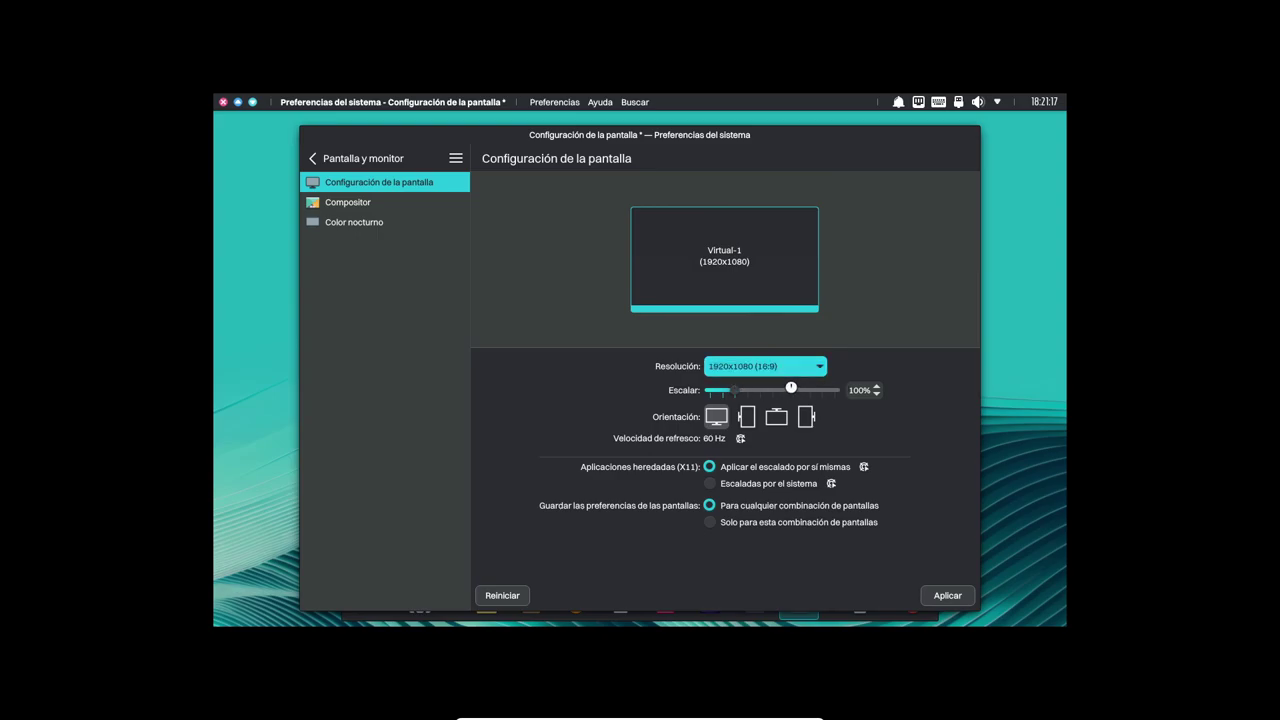
left_click(948, 596)
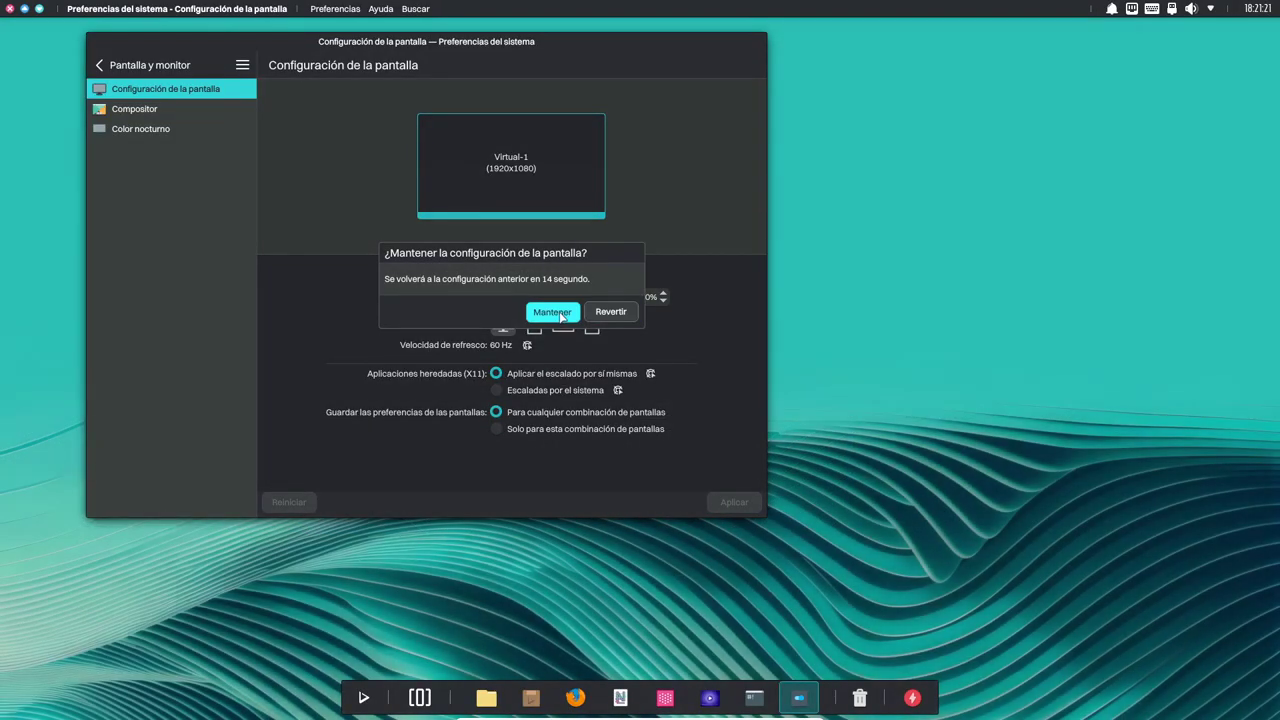
left_click(558, 313)
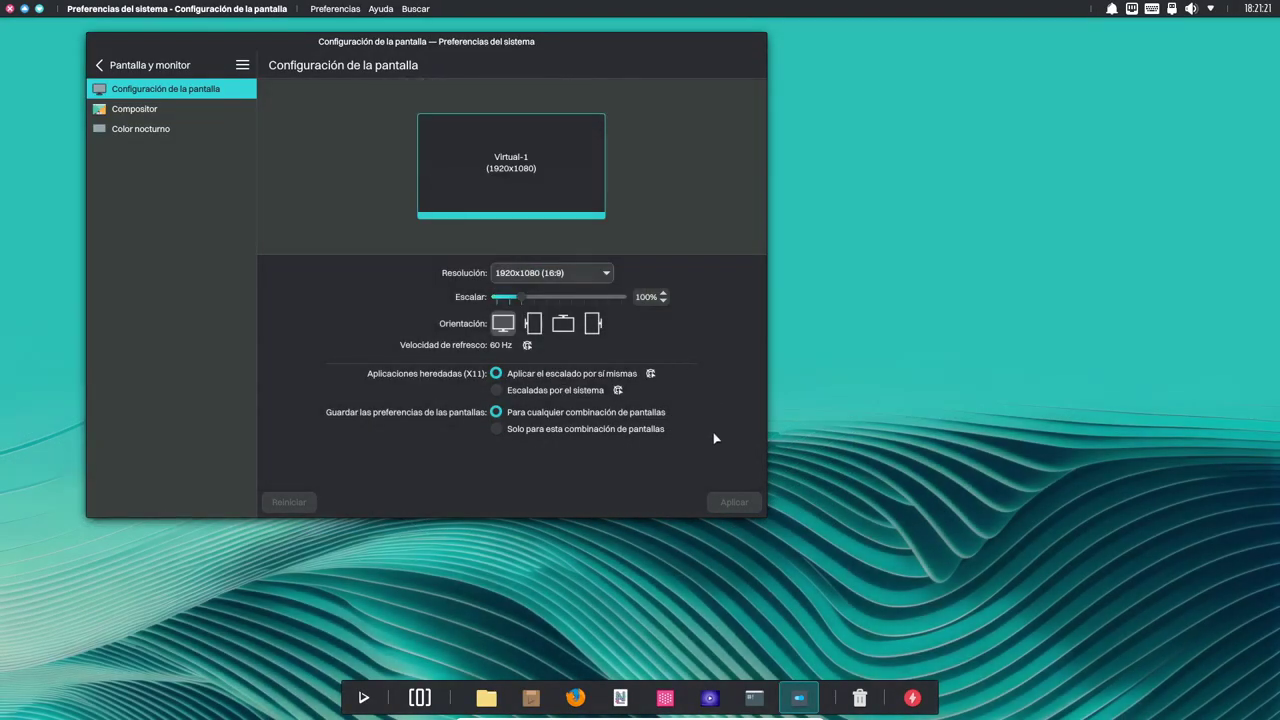
left_click(875, 127)
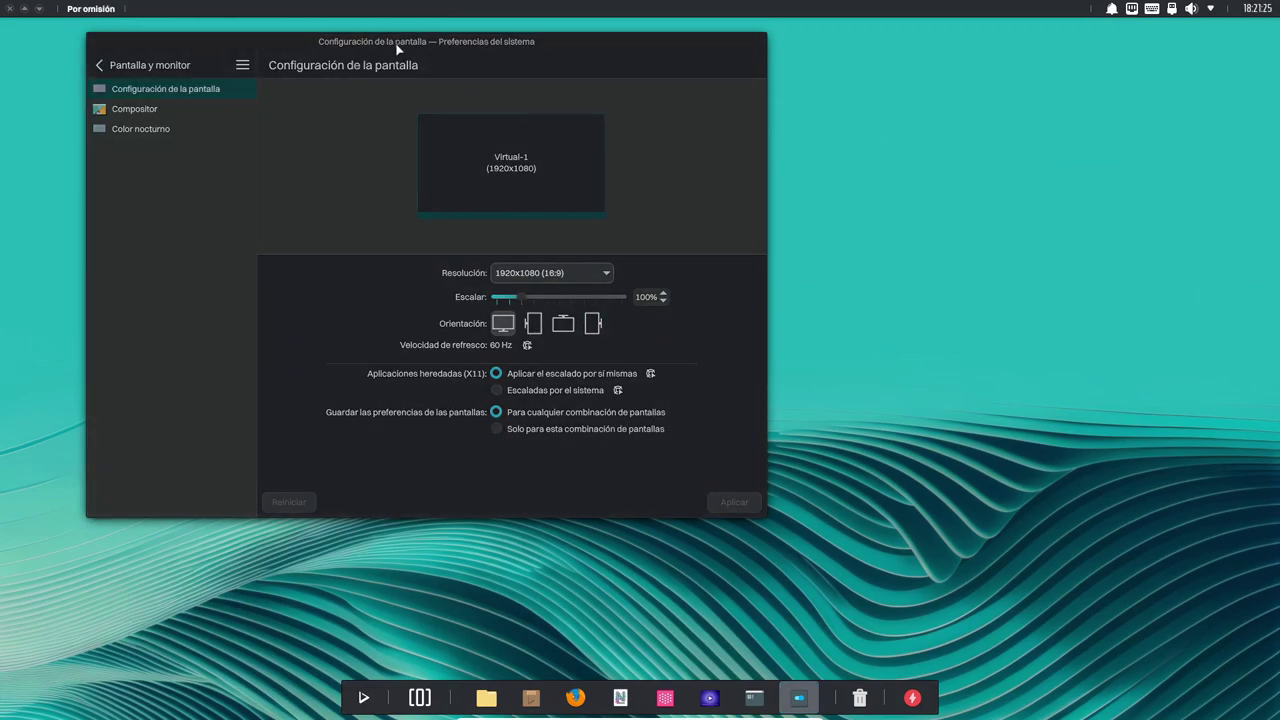
left_click(473, 73)
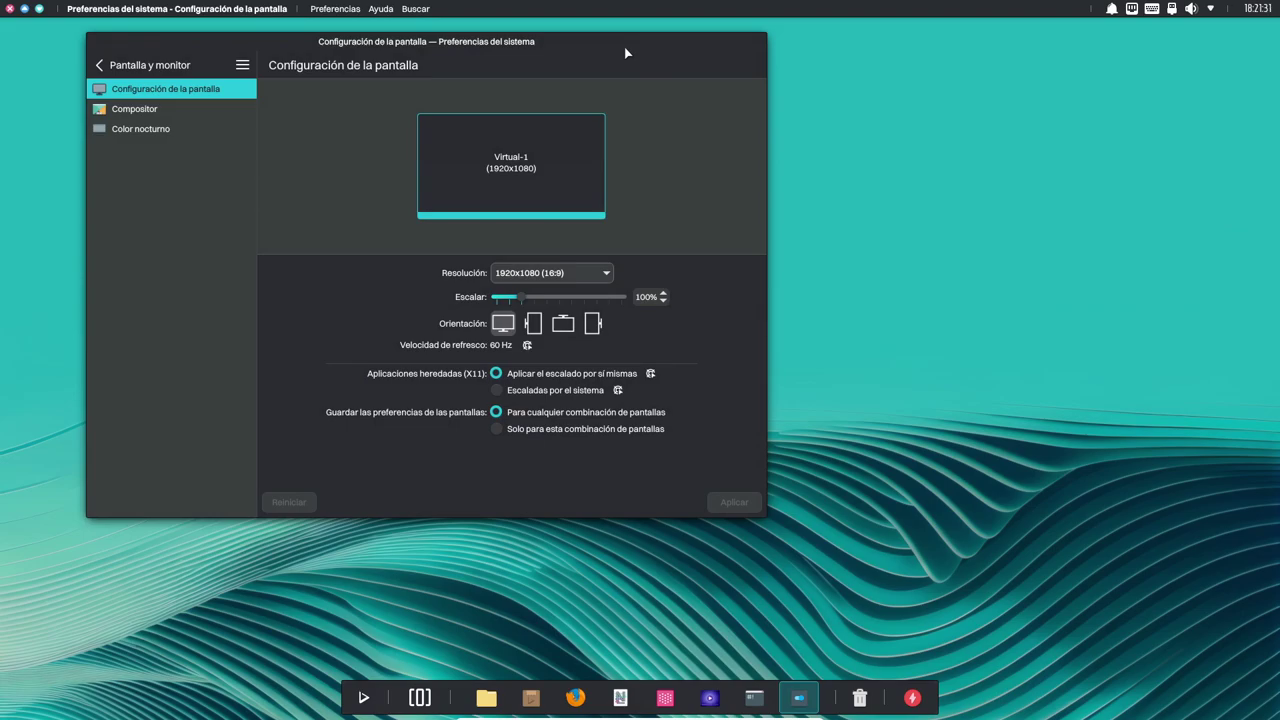
left_click(880, 155)
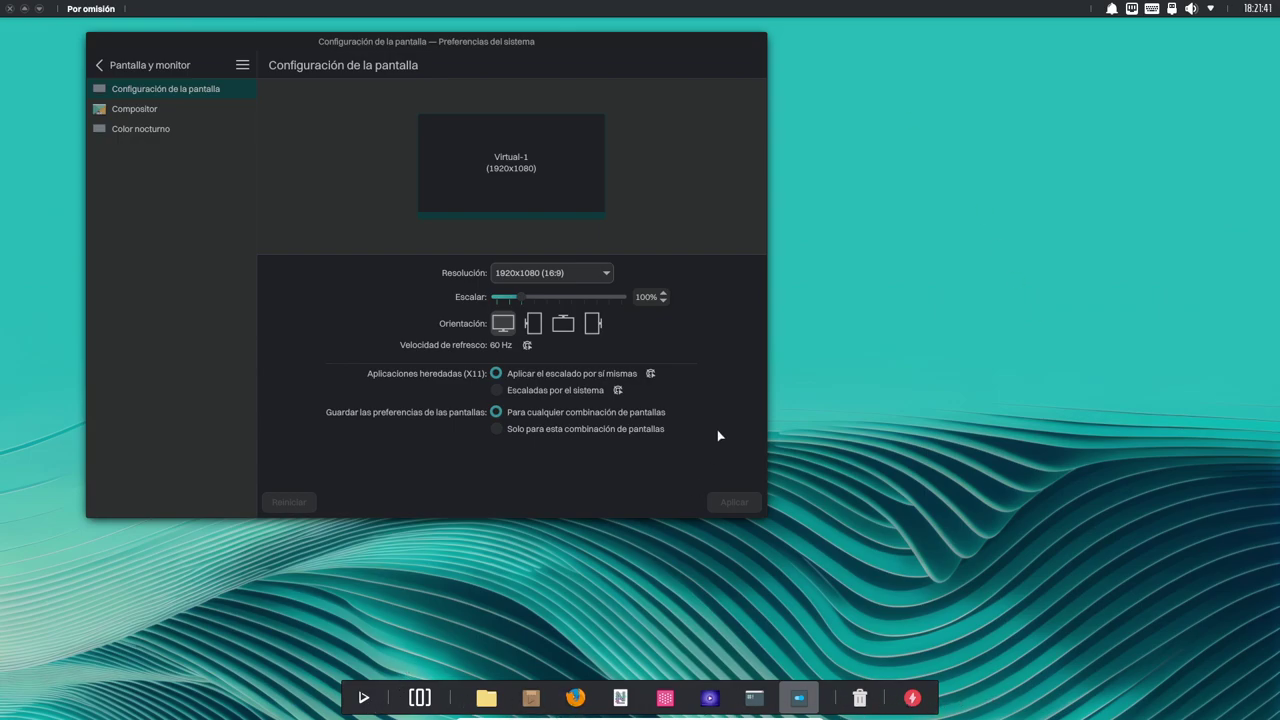
Maximize and restore the settings window, moving it right and down in between.
double_click(611, 49)
double_click(726, 37)
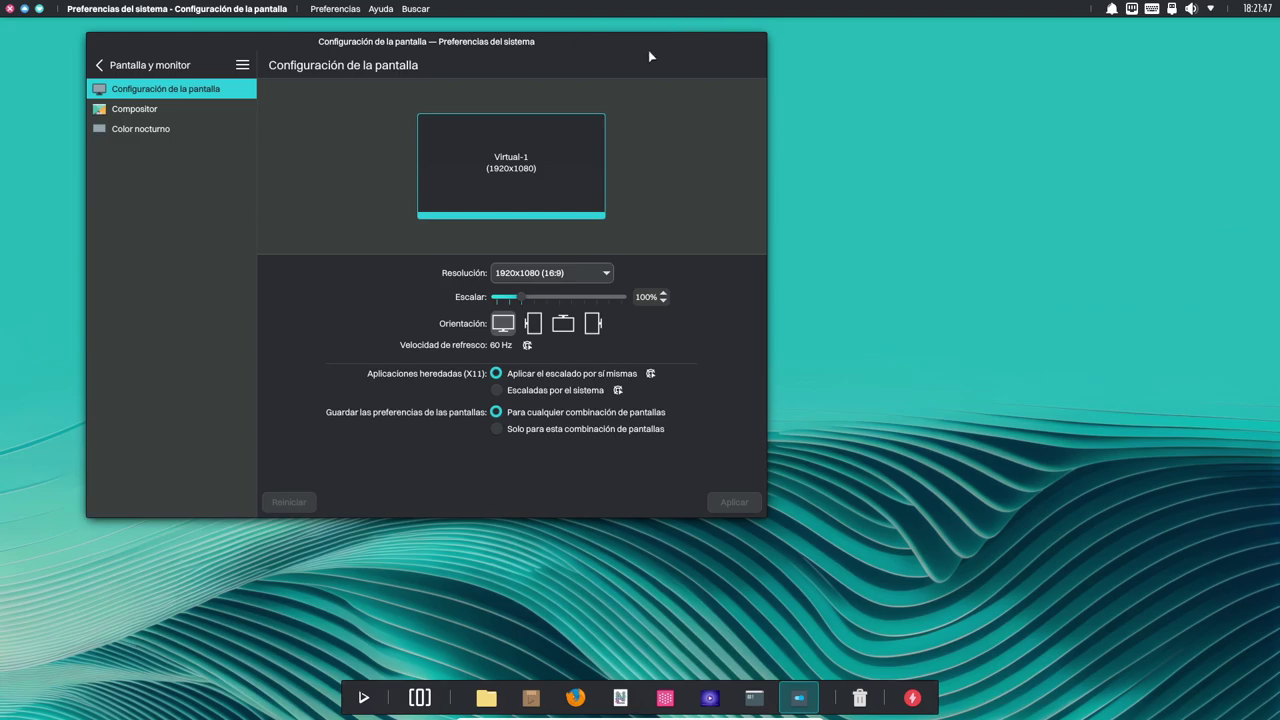
left_click_drag(651, 40, 740, 62)
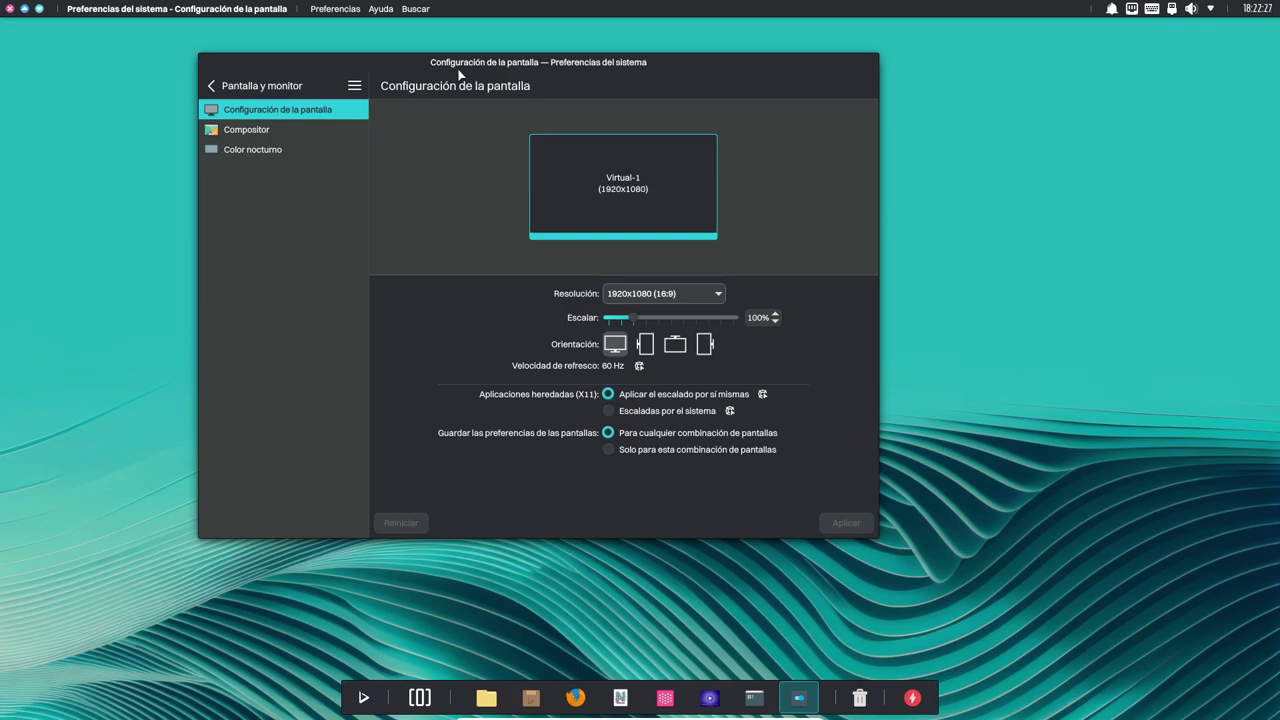
double_click(460, 74)
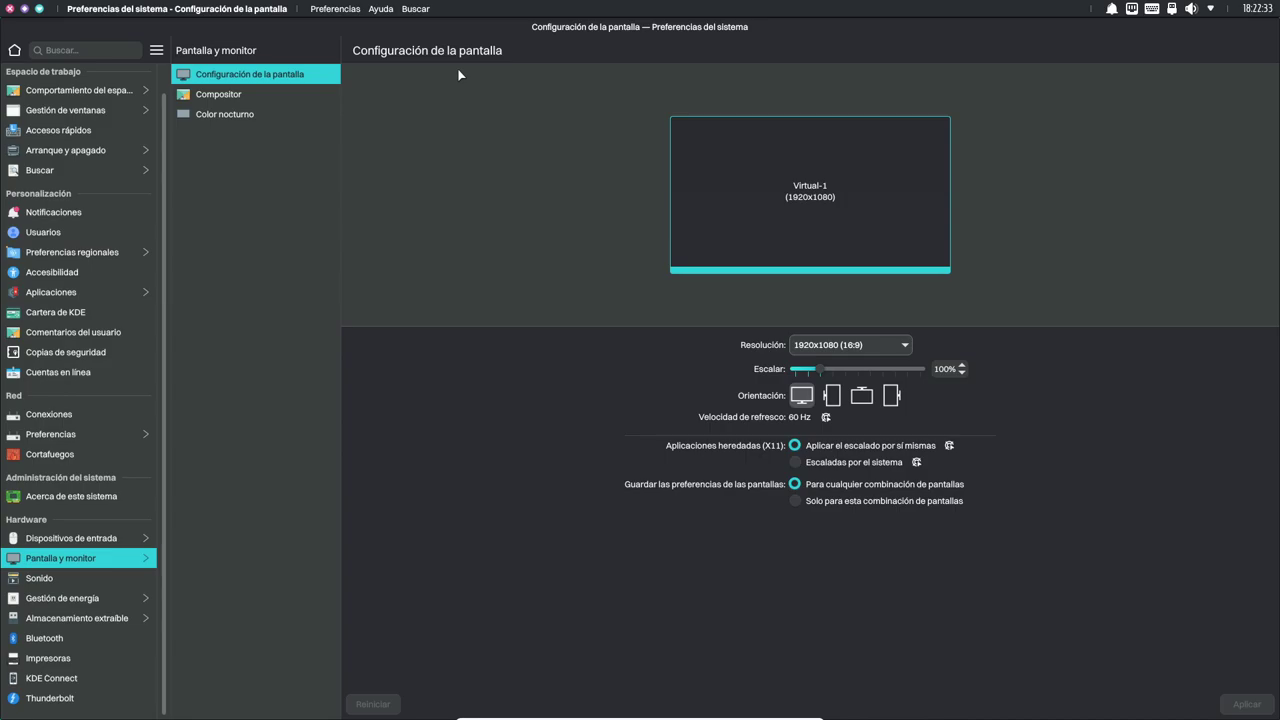
key("super+Page_Up")
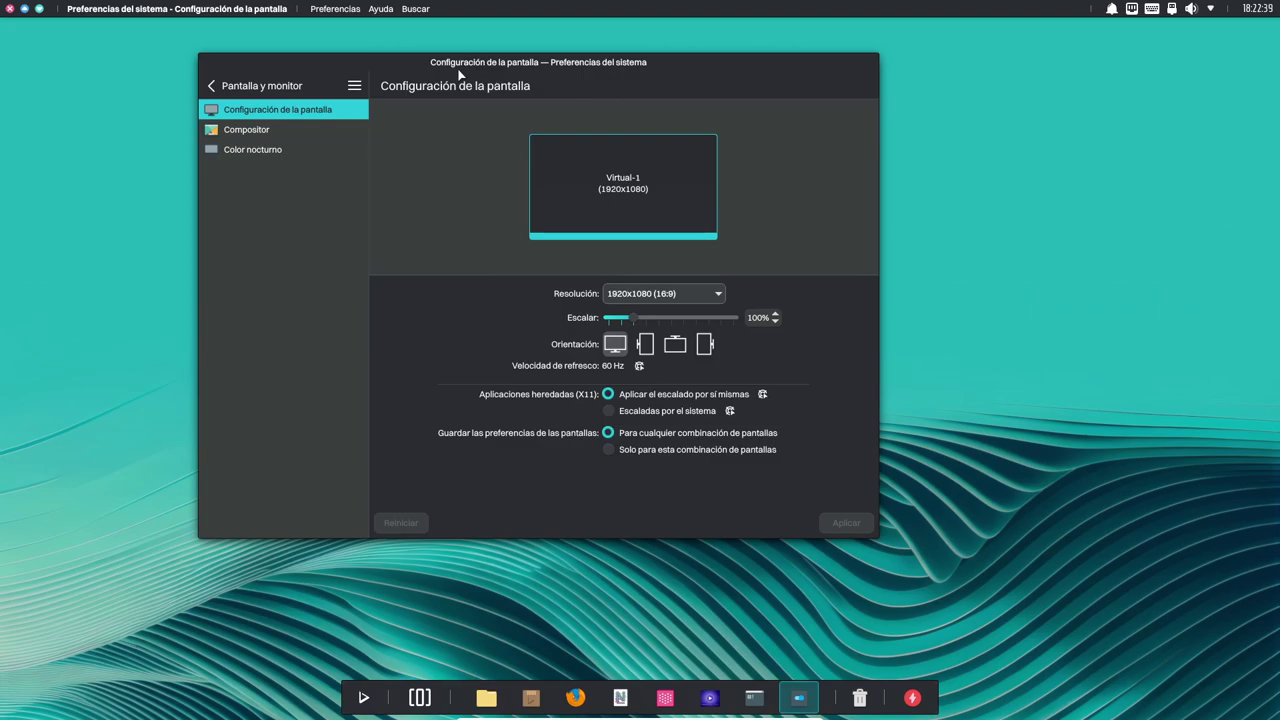
Set the settings window to Sin barra de título ni marco via Más acciones.
right_click(424, 60)
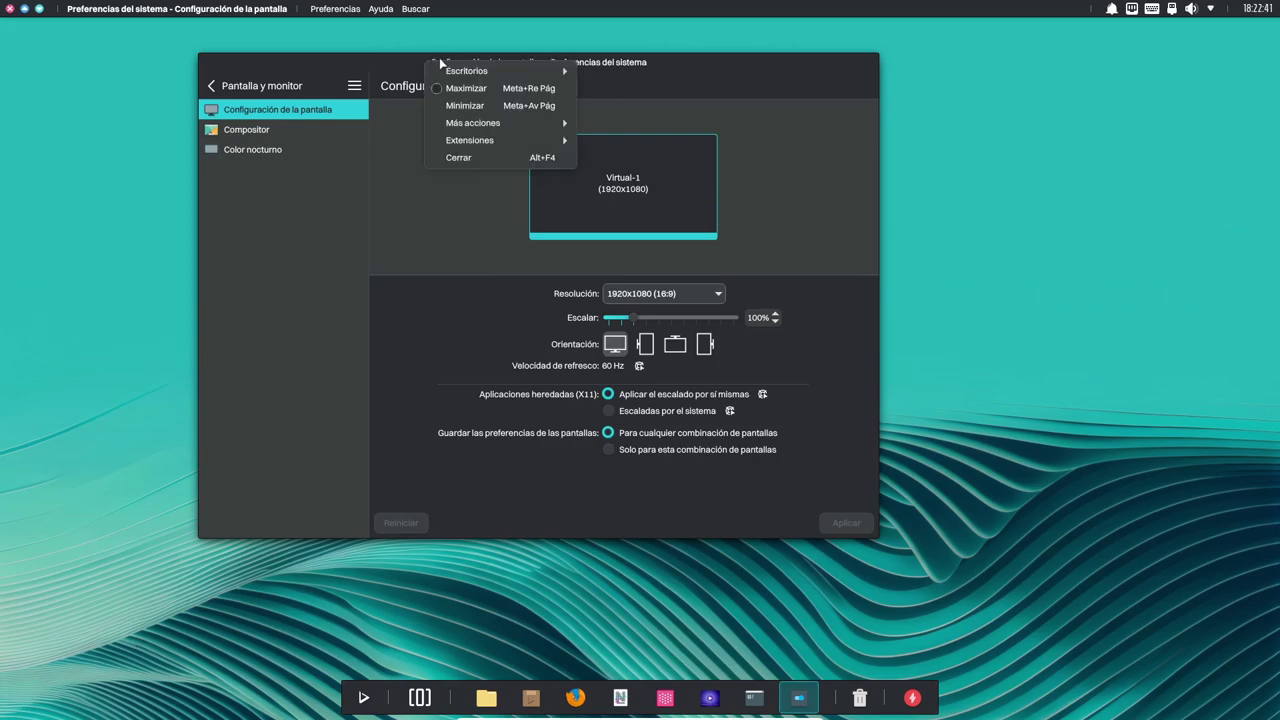
mouse_move(499, 128)
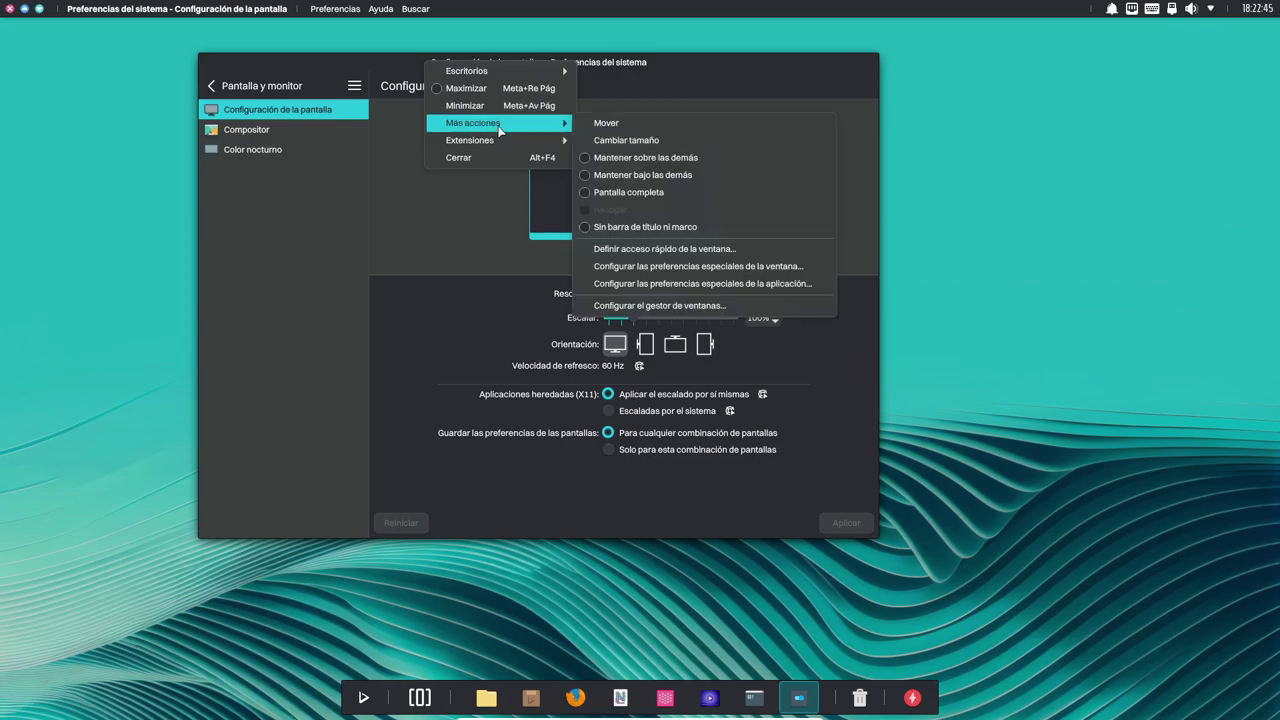
left_click(664, 228)
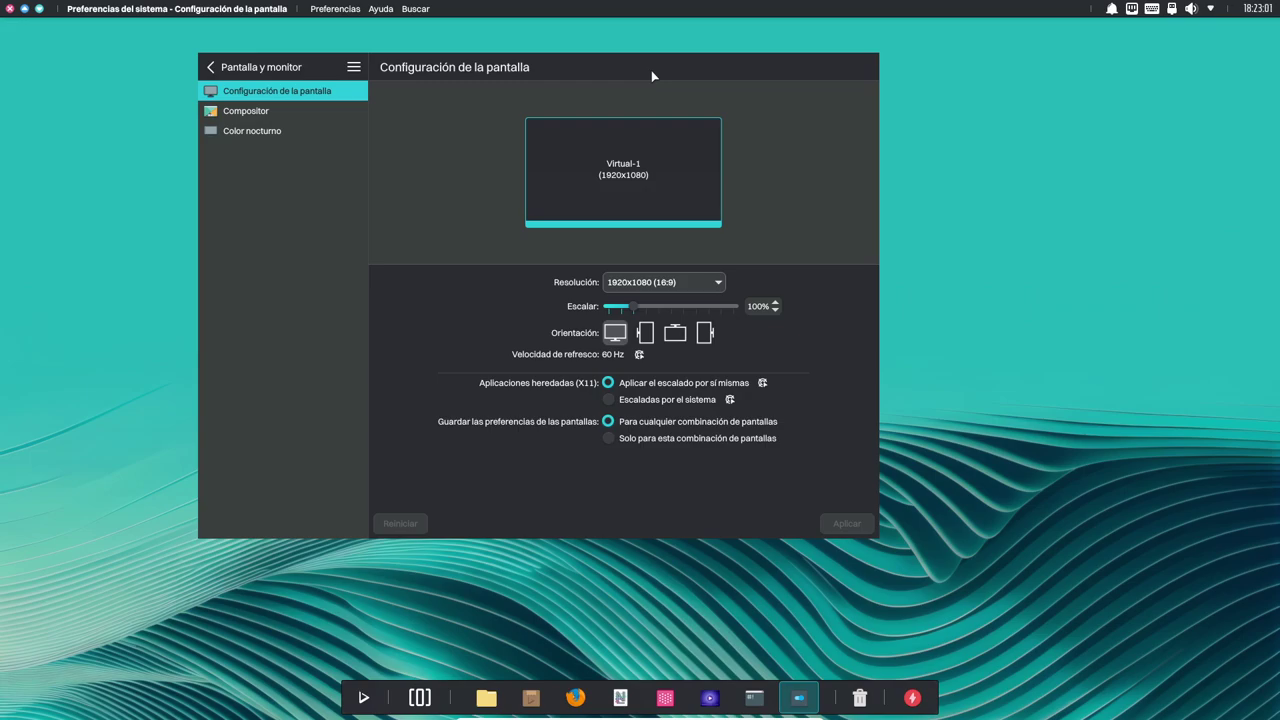
Maximize and restore the frameless window, then close System Settings with Alt+F4.
double_click(651, 70)
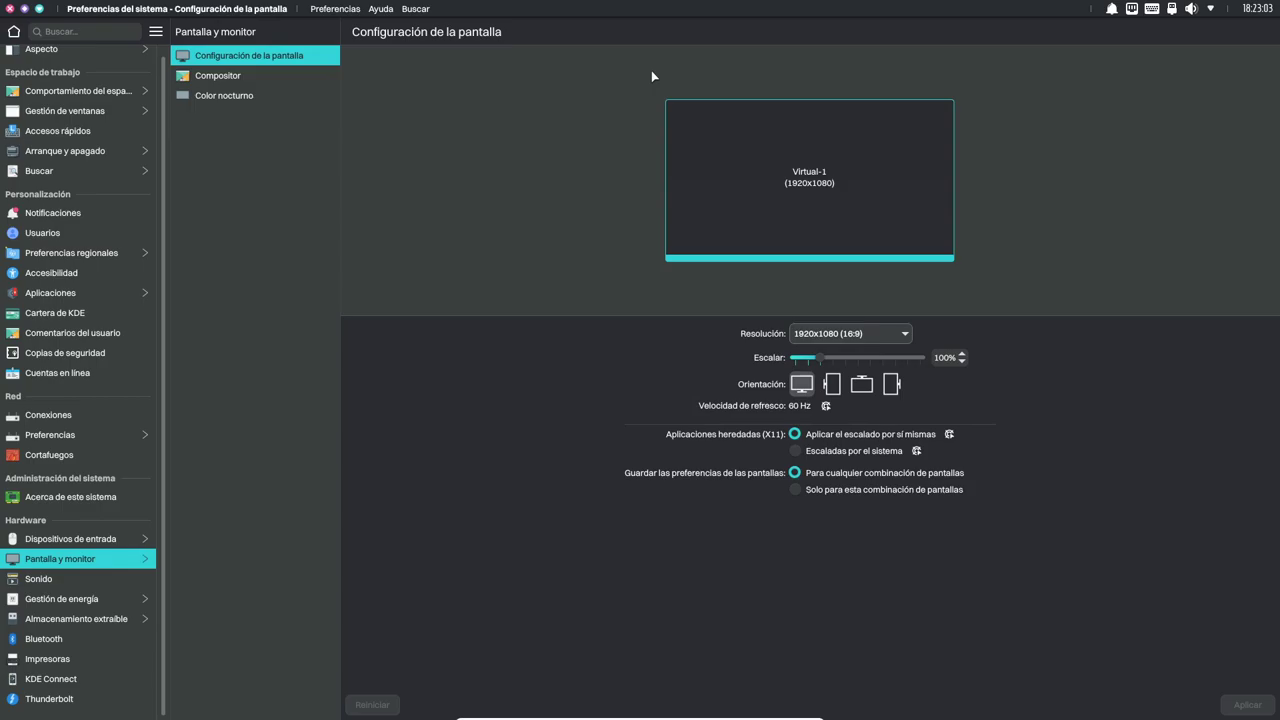
double_click(651, 70)
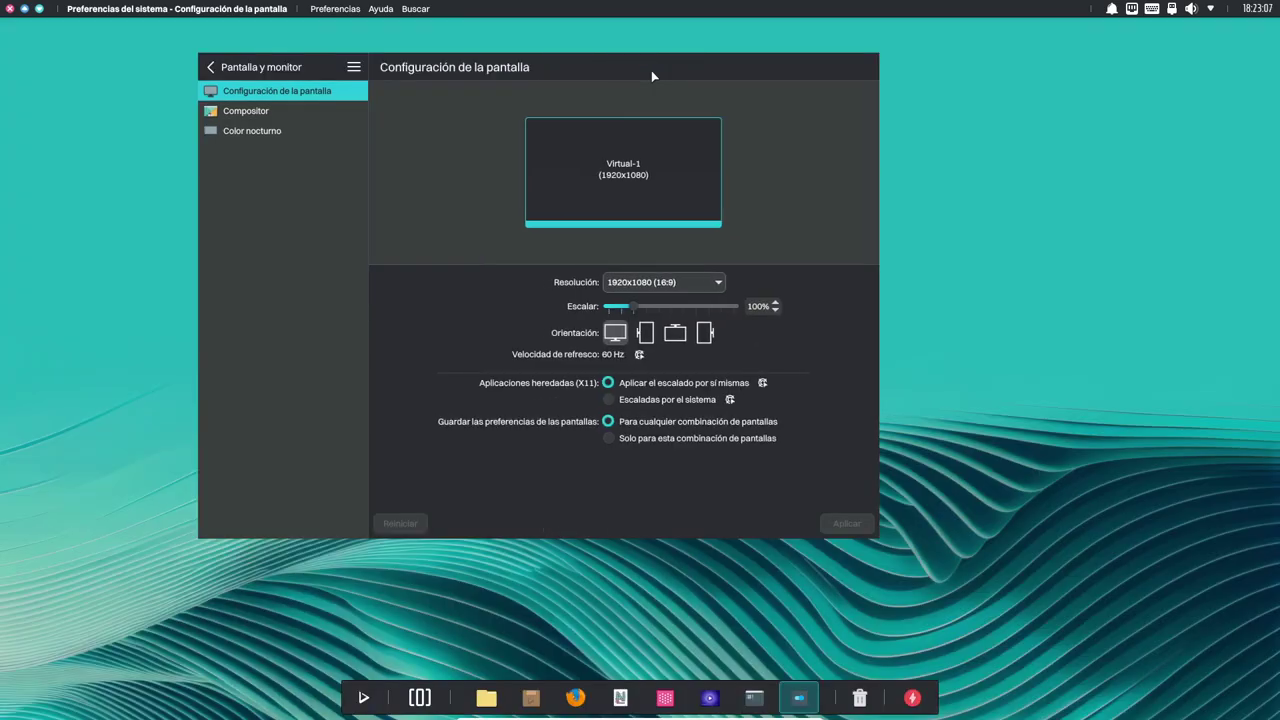
key("alt+F4")
key("alt")
key("alt+F4")
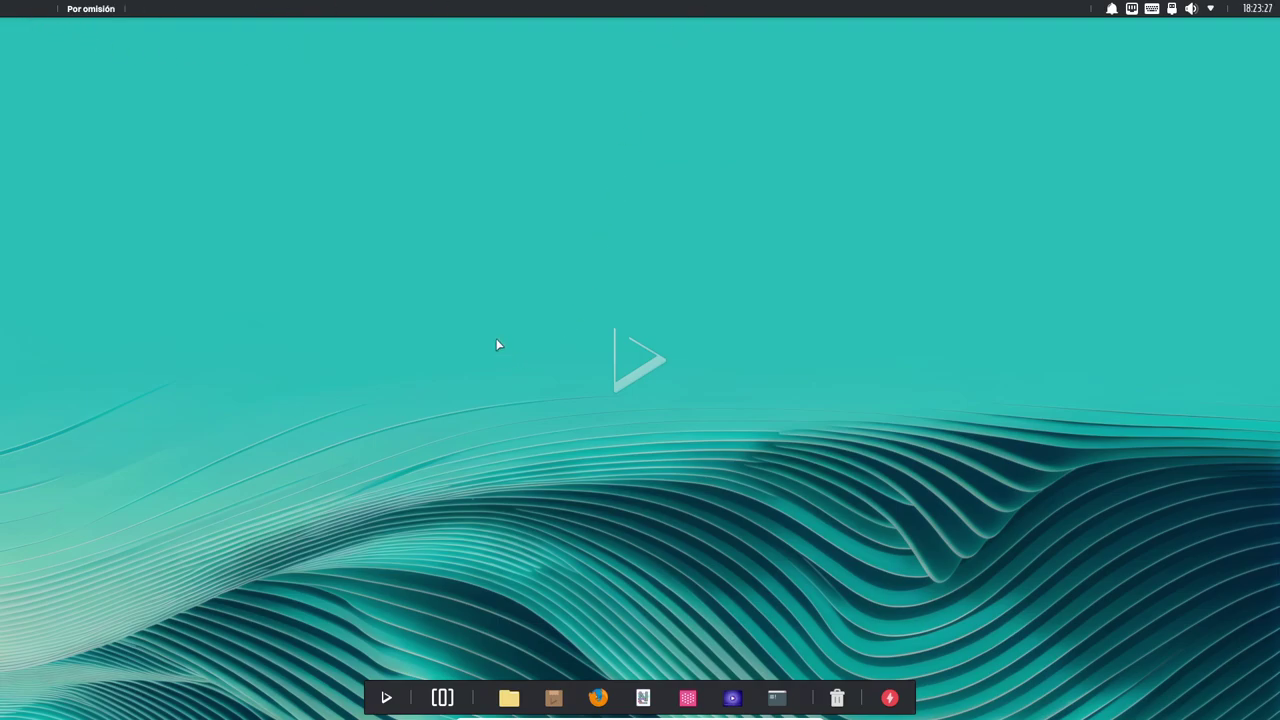
Launch the Bonsai Git client from the launcher's Desarrollo folder.
left_click(398, 696)
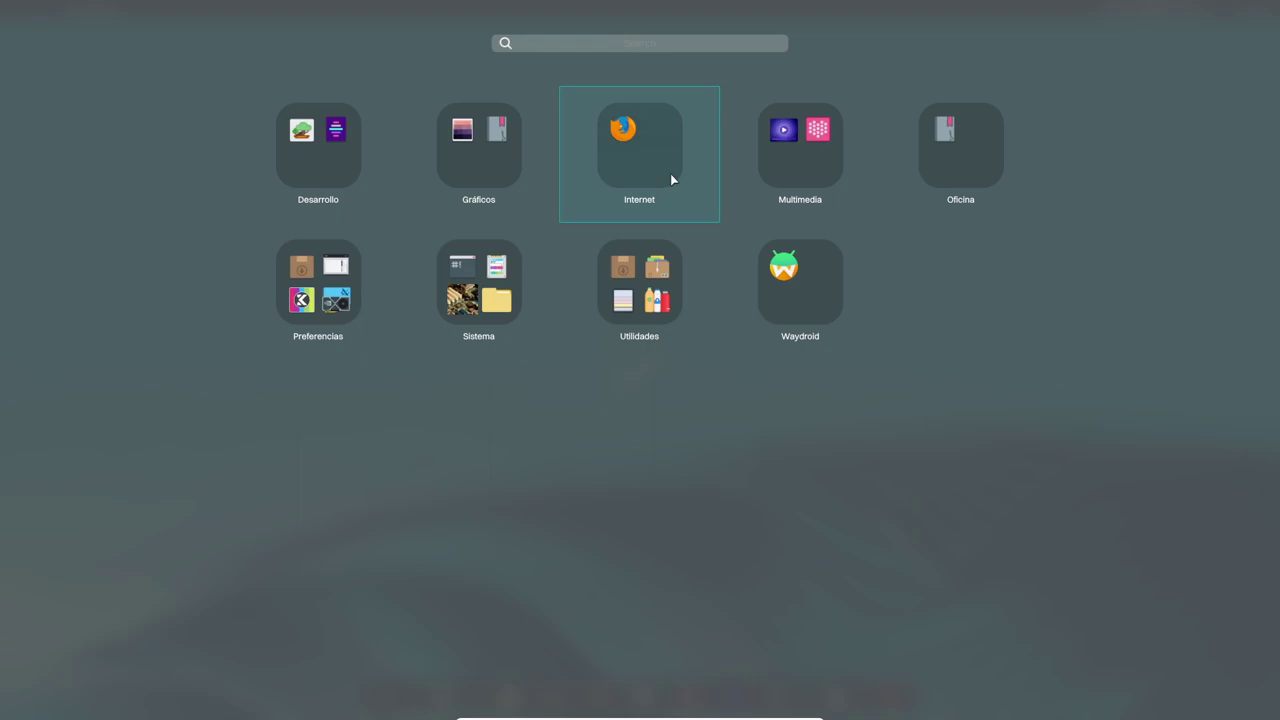
left_click(314, 160)
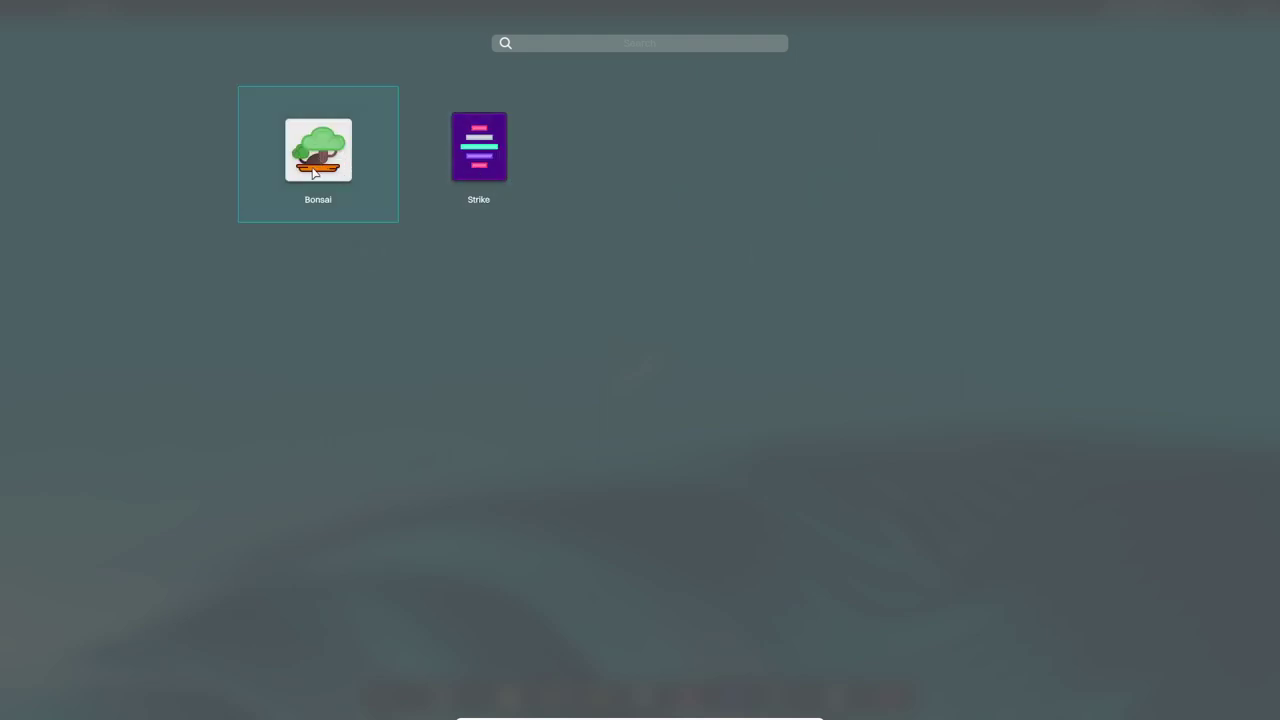
left_click(317, 172)
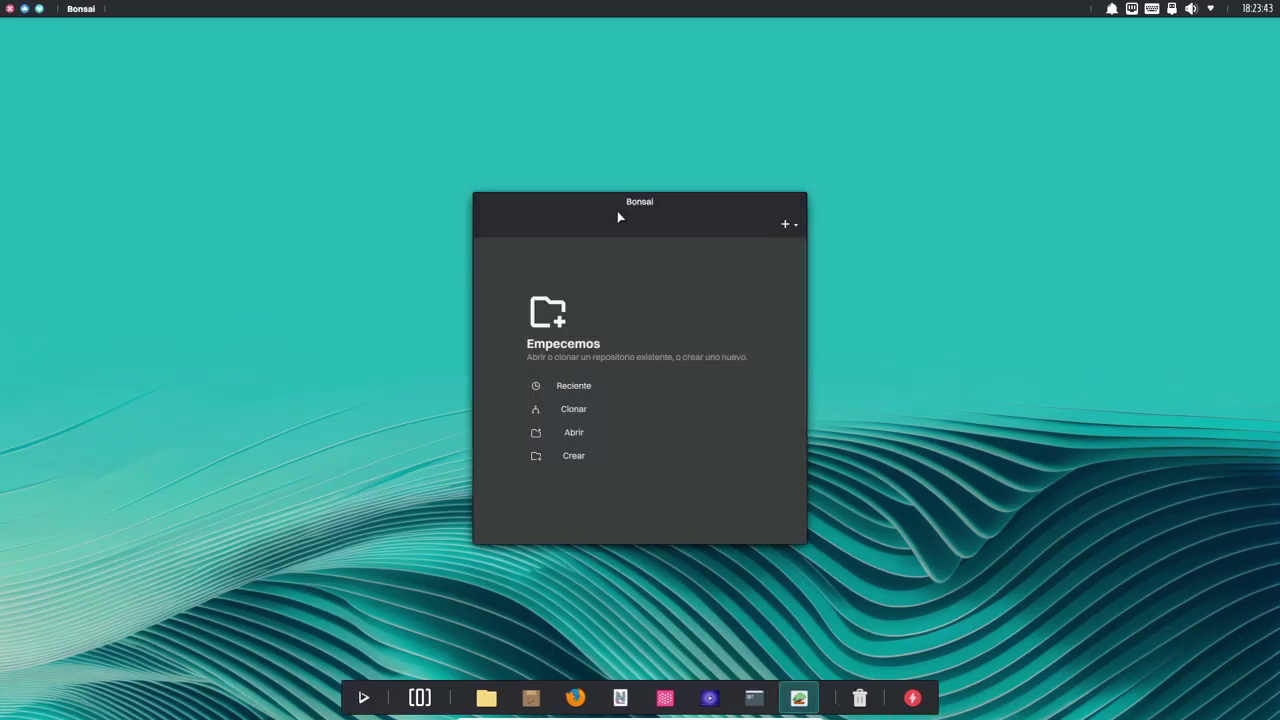
View and close Bonsai's Acerca de information, then reopen the app launcher.
left_click(797, 230)
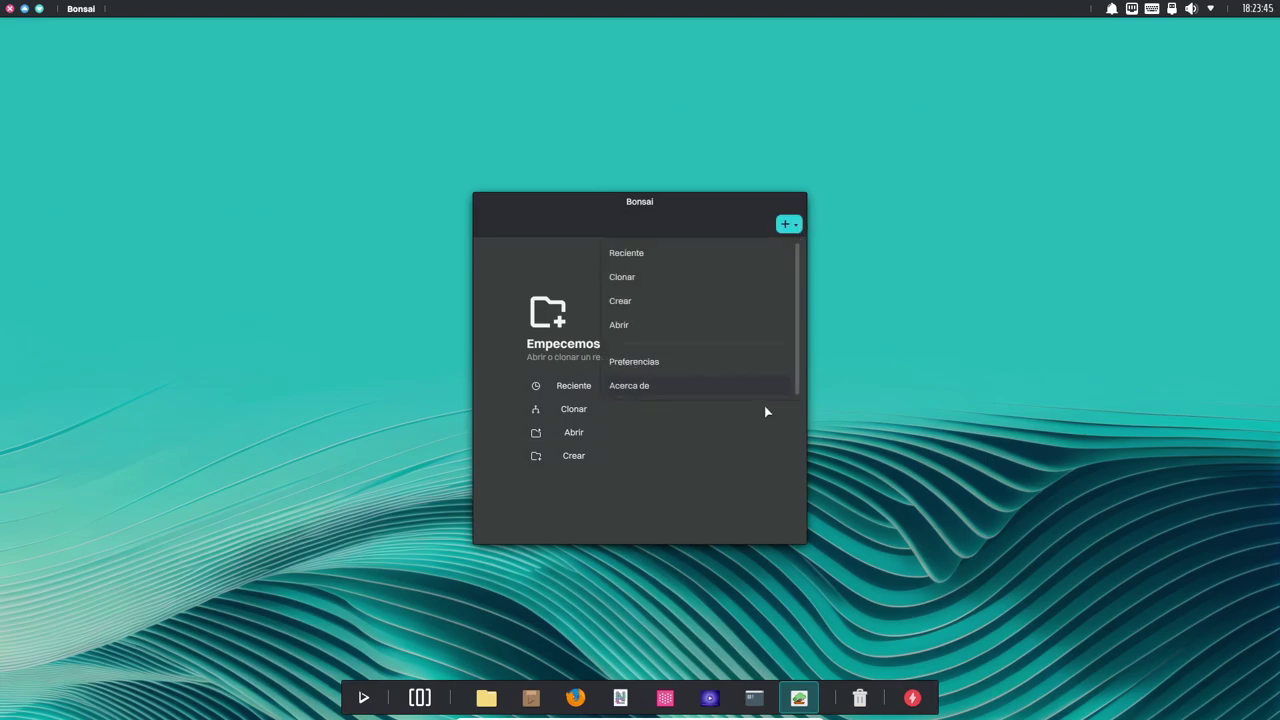
left_click(651, 385)
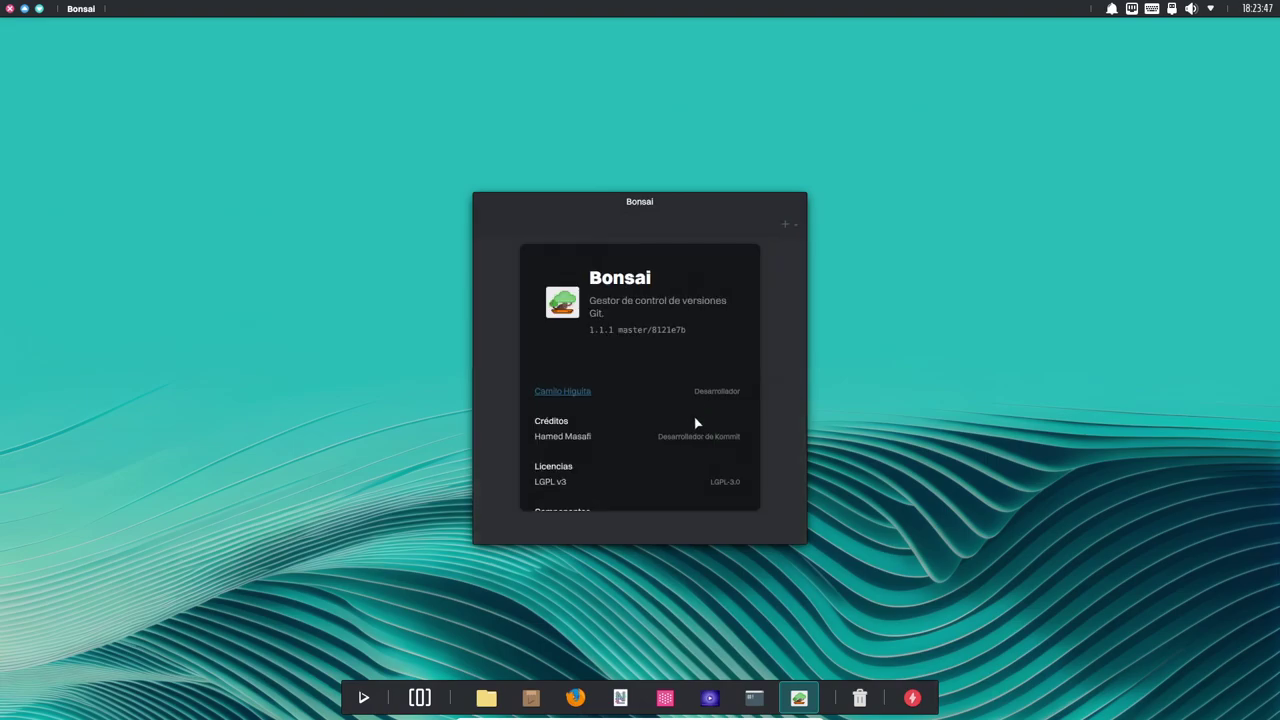
scroll(628, 442, "down", 5)
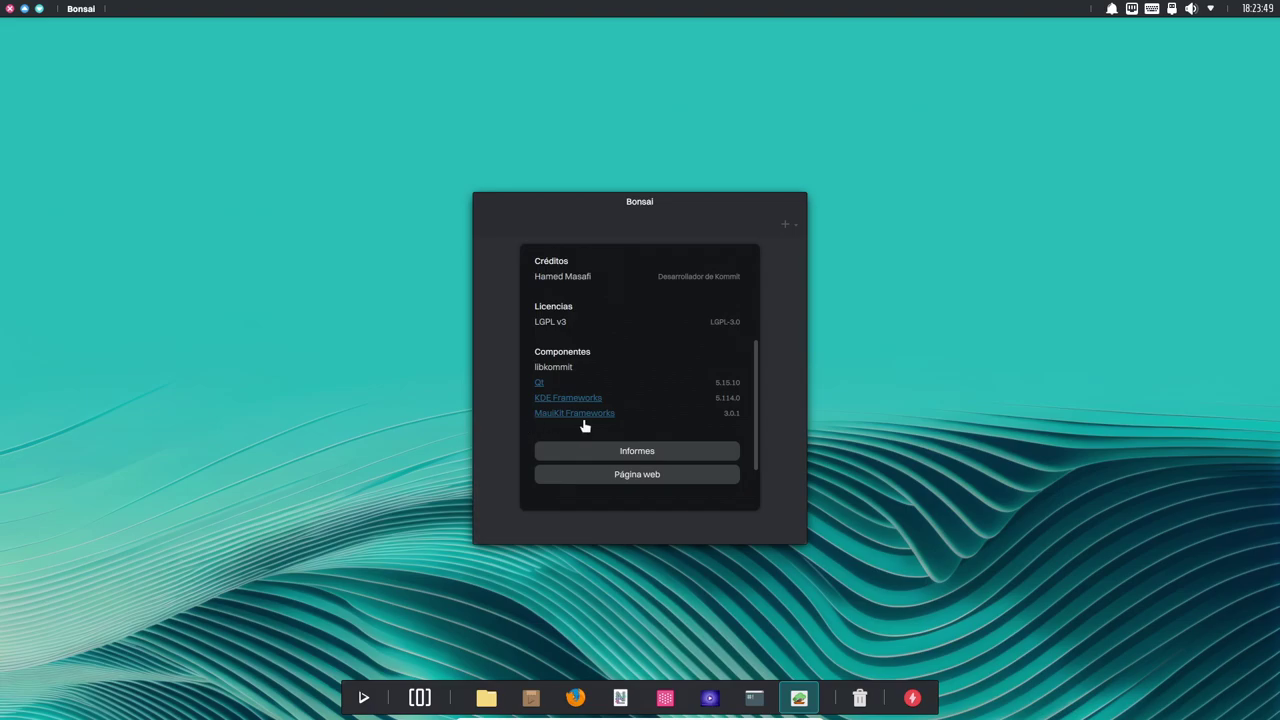
scroll(660, 430, "up", 5)
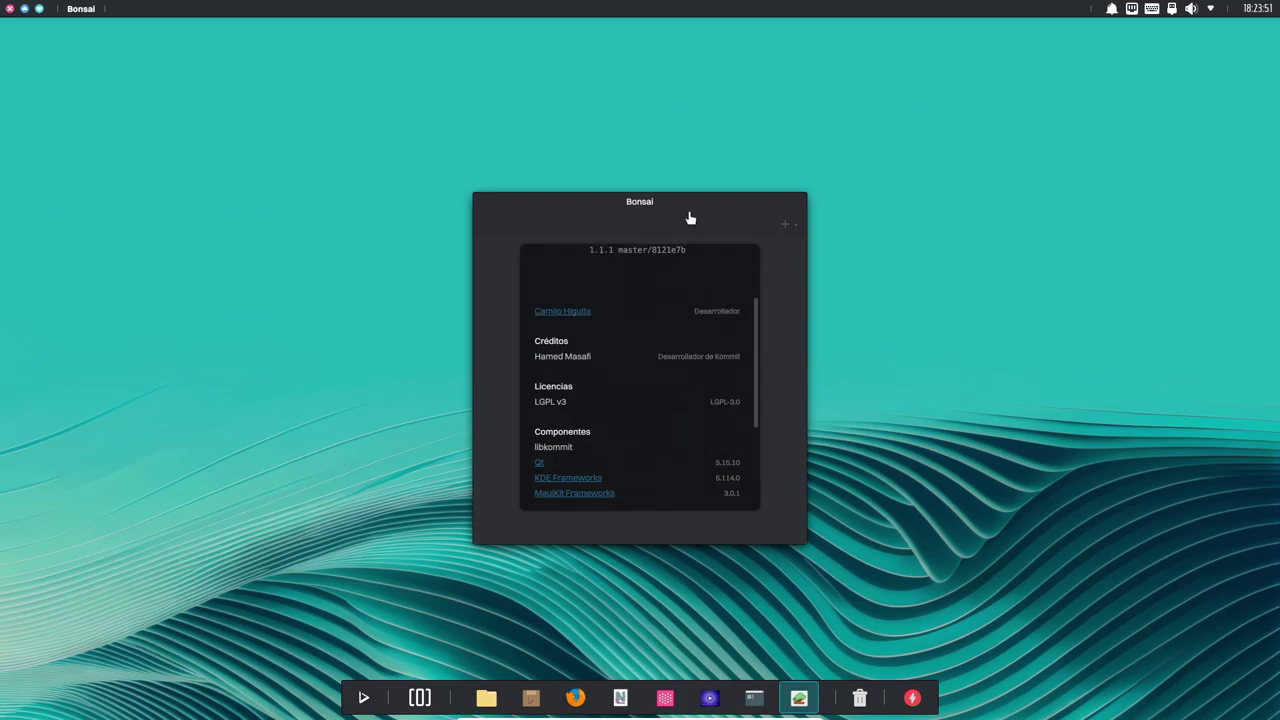
left_click(783, 328)
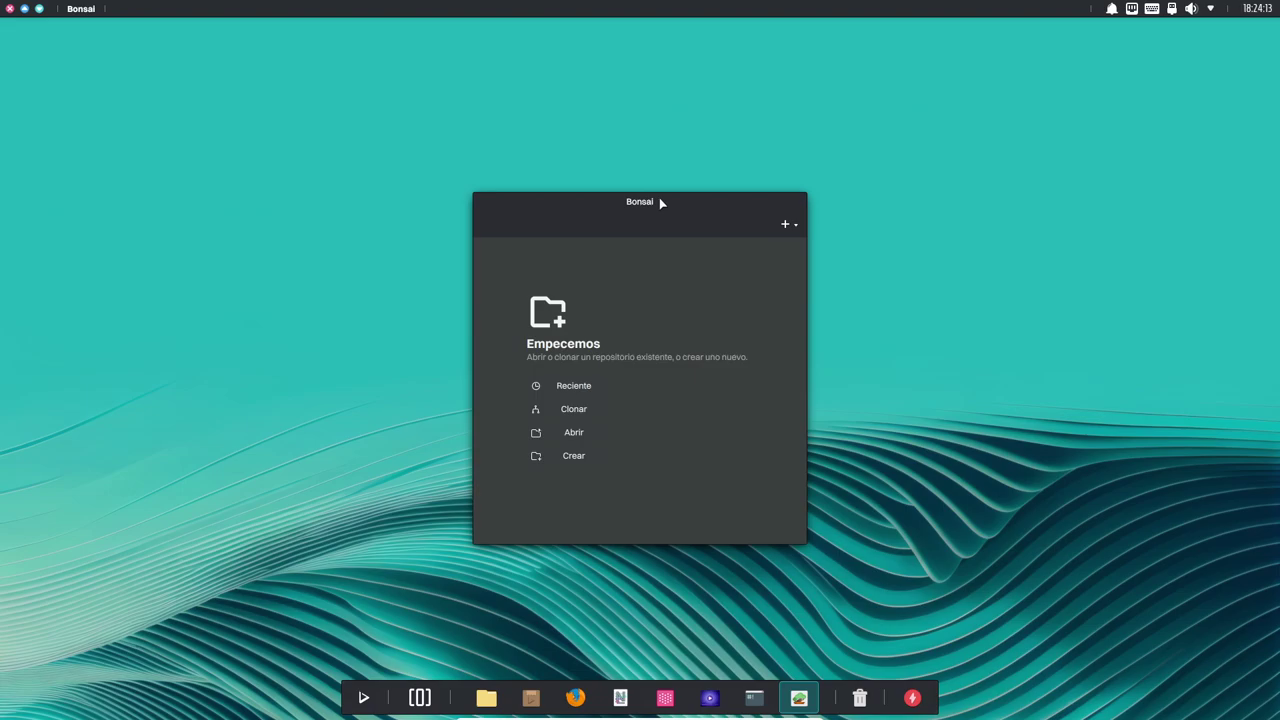
key("super")
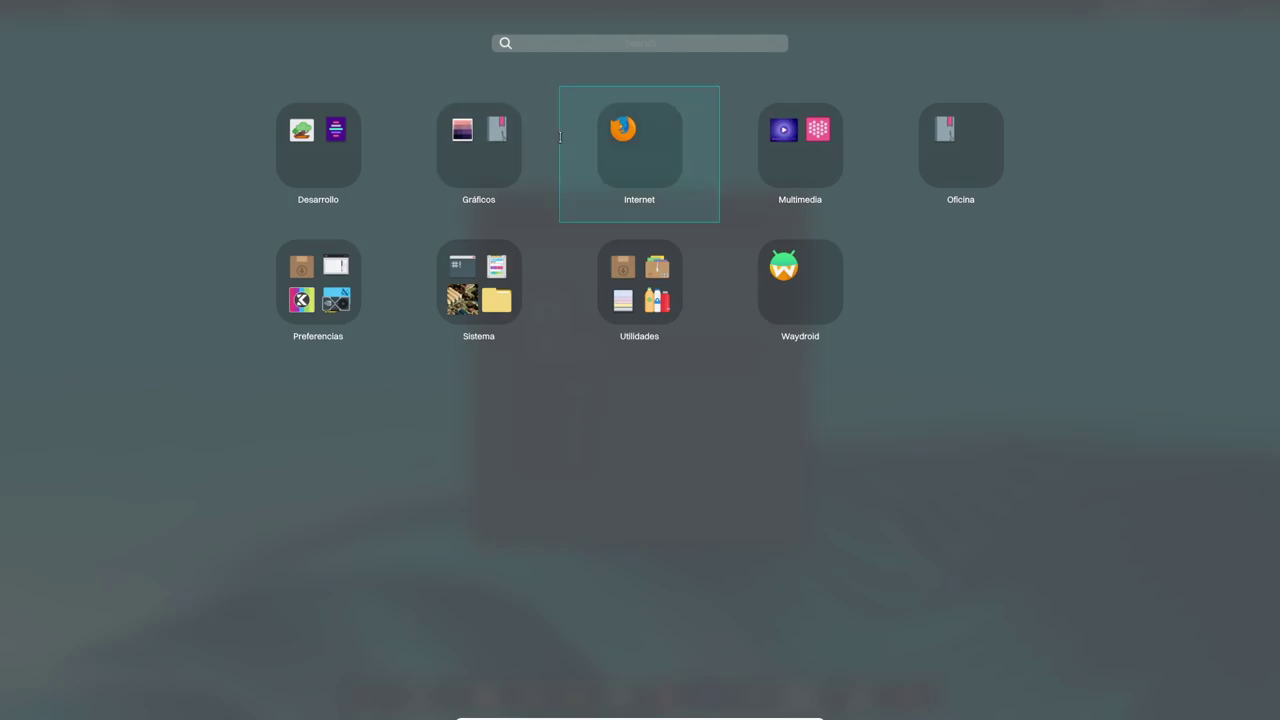
Launch Pix from the Gráficos folder and view, then close, its Acerca de information.
left_click(452, 152)
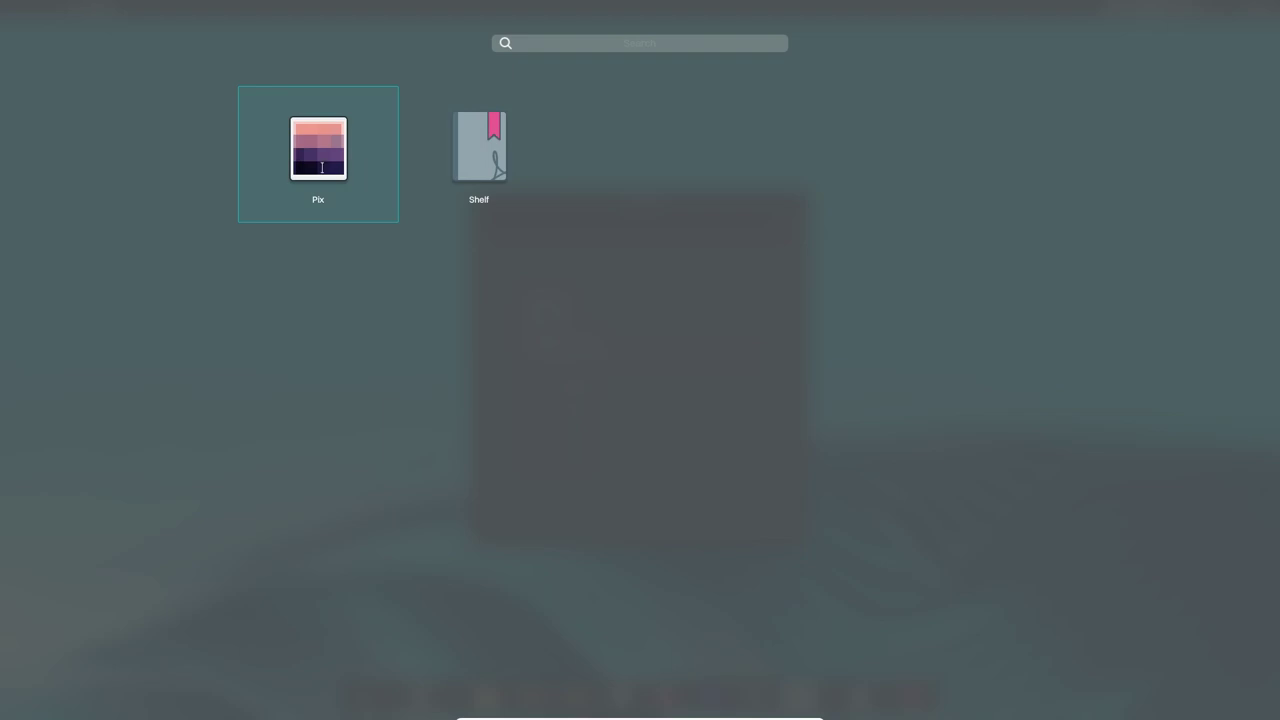
left_click(321, 167)
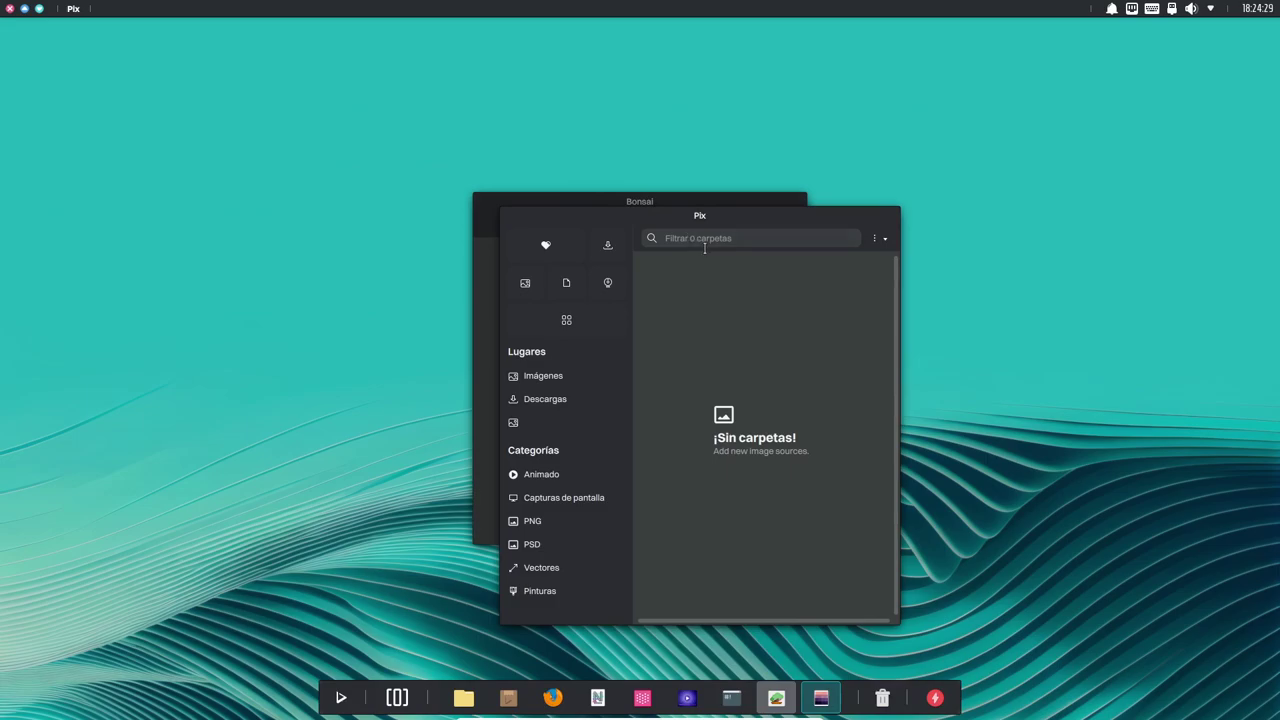
left_click(878, 238)
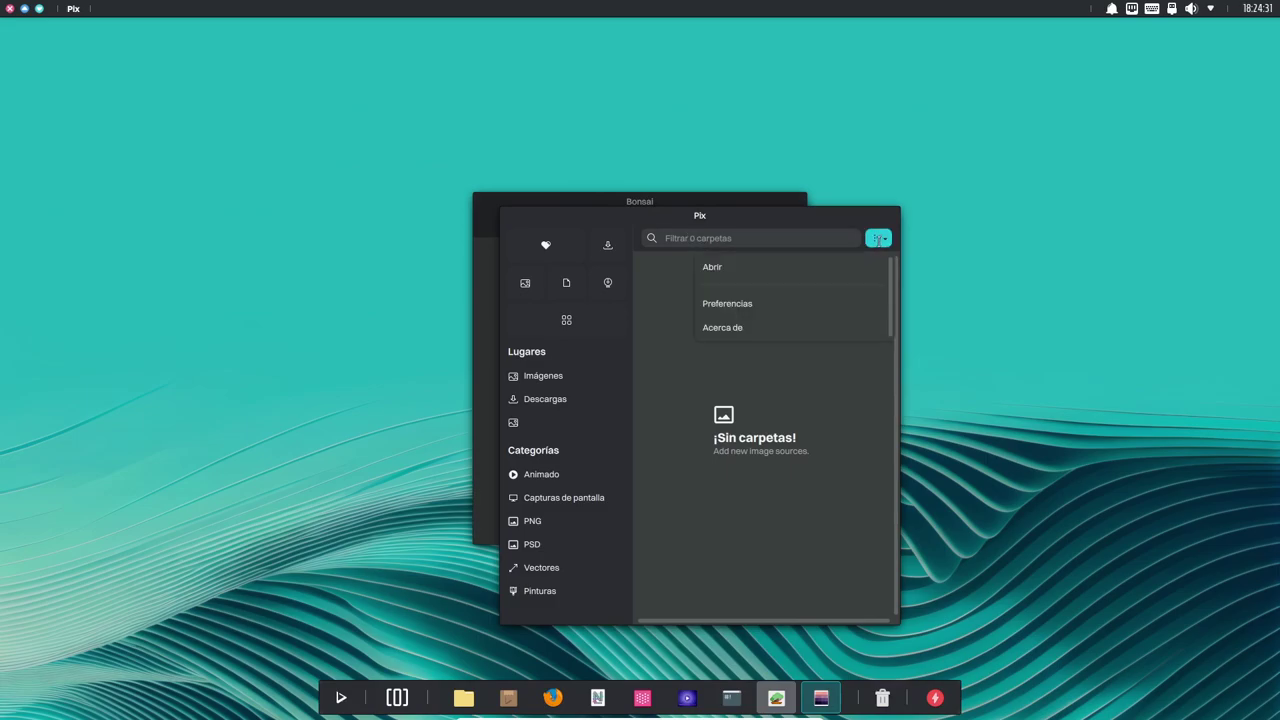
left_click(738, 326)
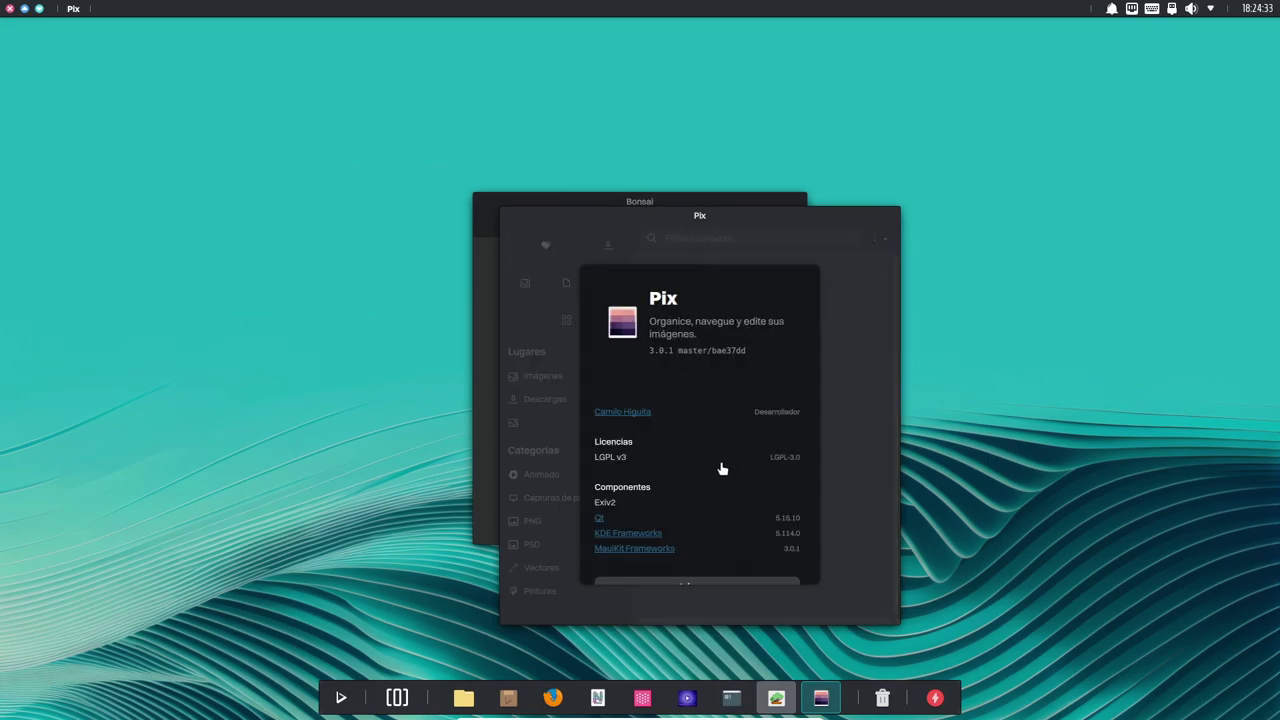
scroll(720, 465, "down", 2)
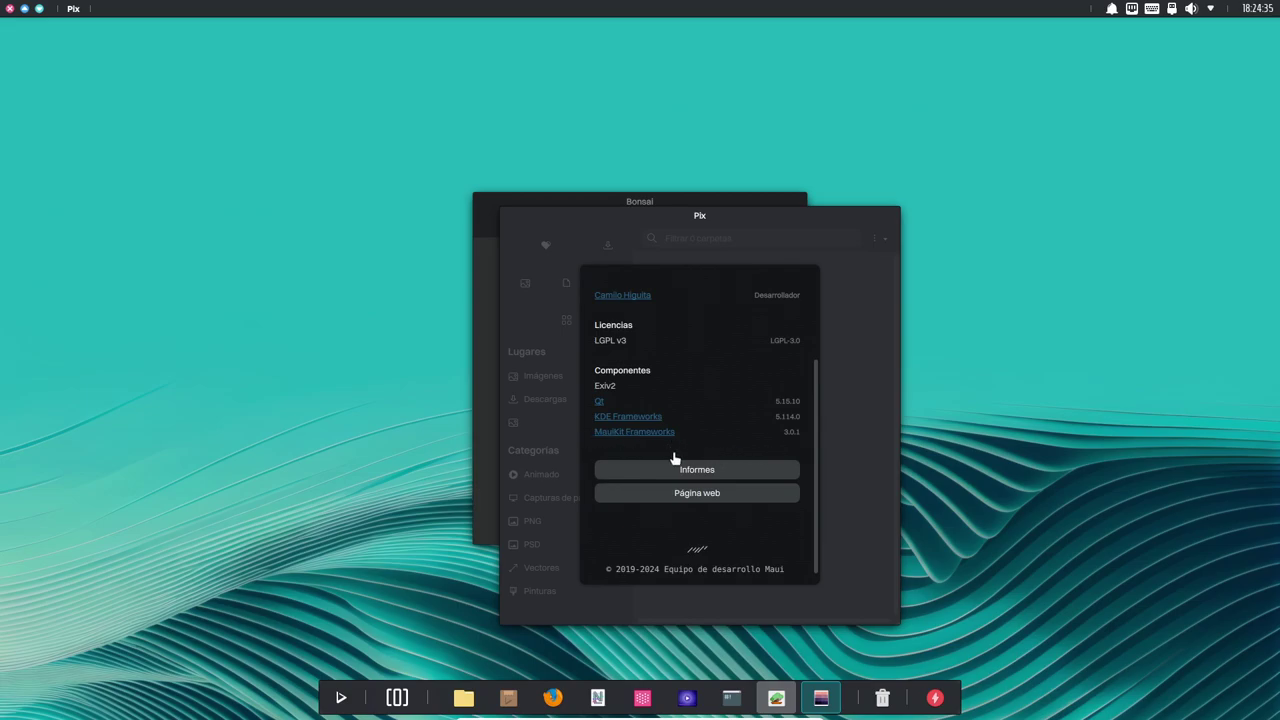
left_click(845, 258)
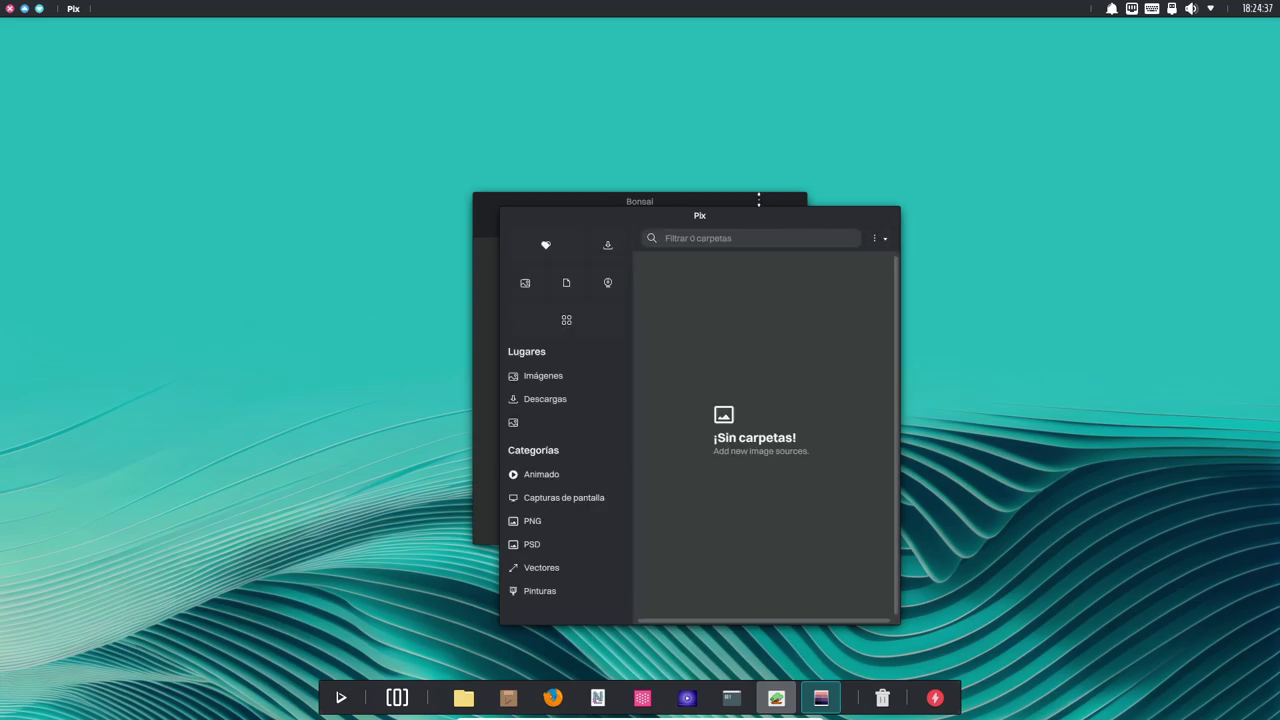
Switch between the Bonsai and Pix windows with Alt+Tab.
left_click(759, 200)
key("alt+Tab")
key("alt+Tab")
key("alt+Tab")
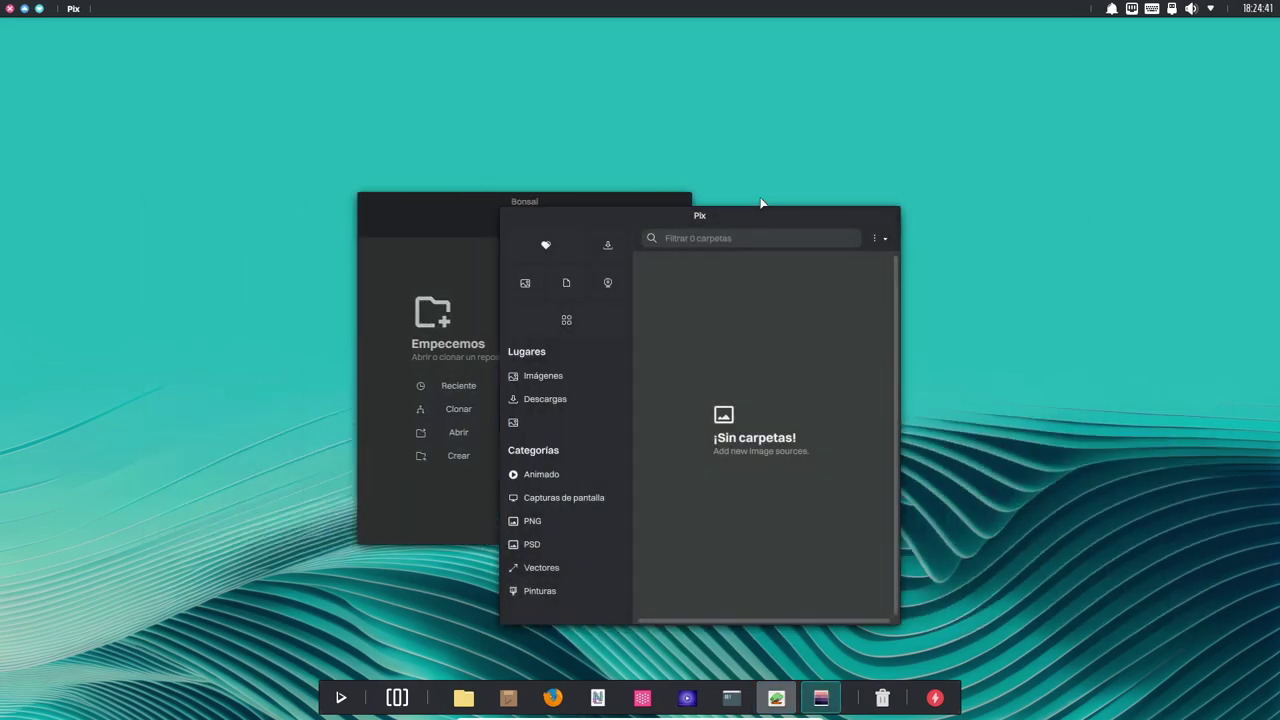
key("alt+Tab")
key("alt+Tab")
key("alt+Tab")
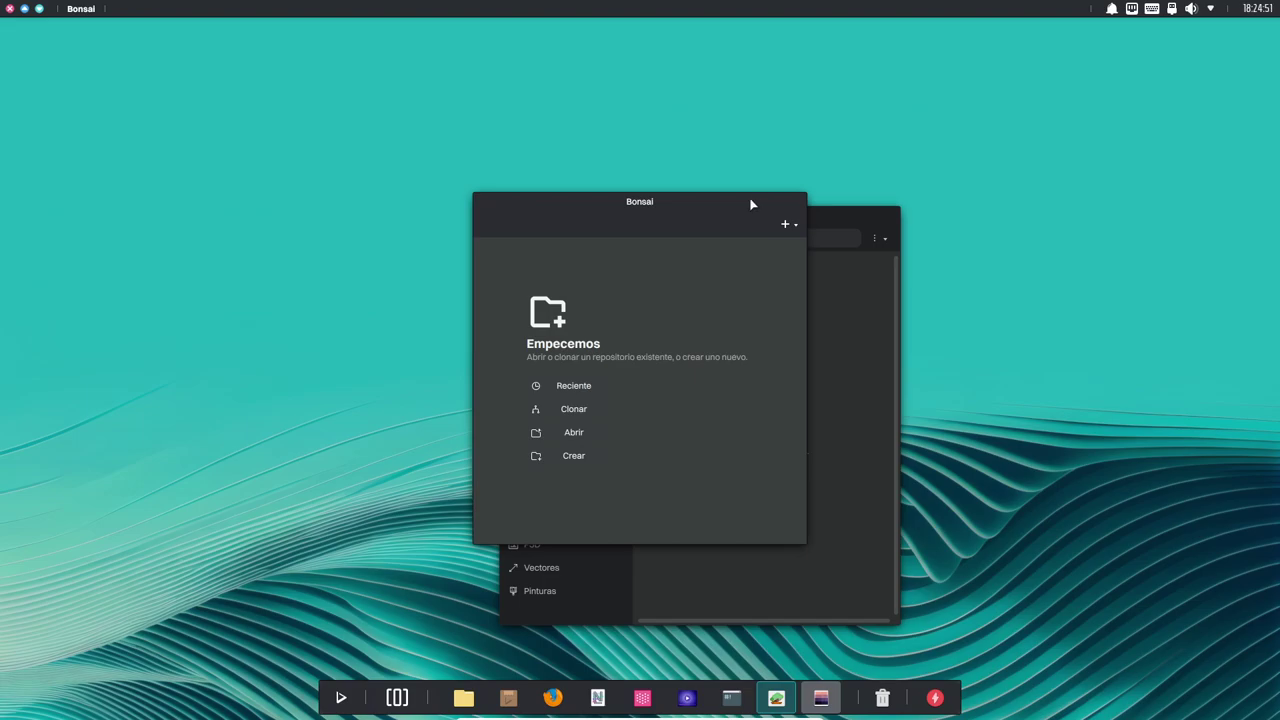
Launch Nota, Clip and the Index file manager from the dock.
left_click(598, 698)
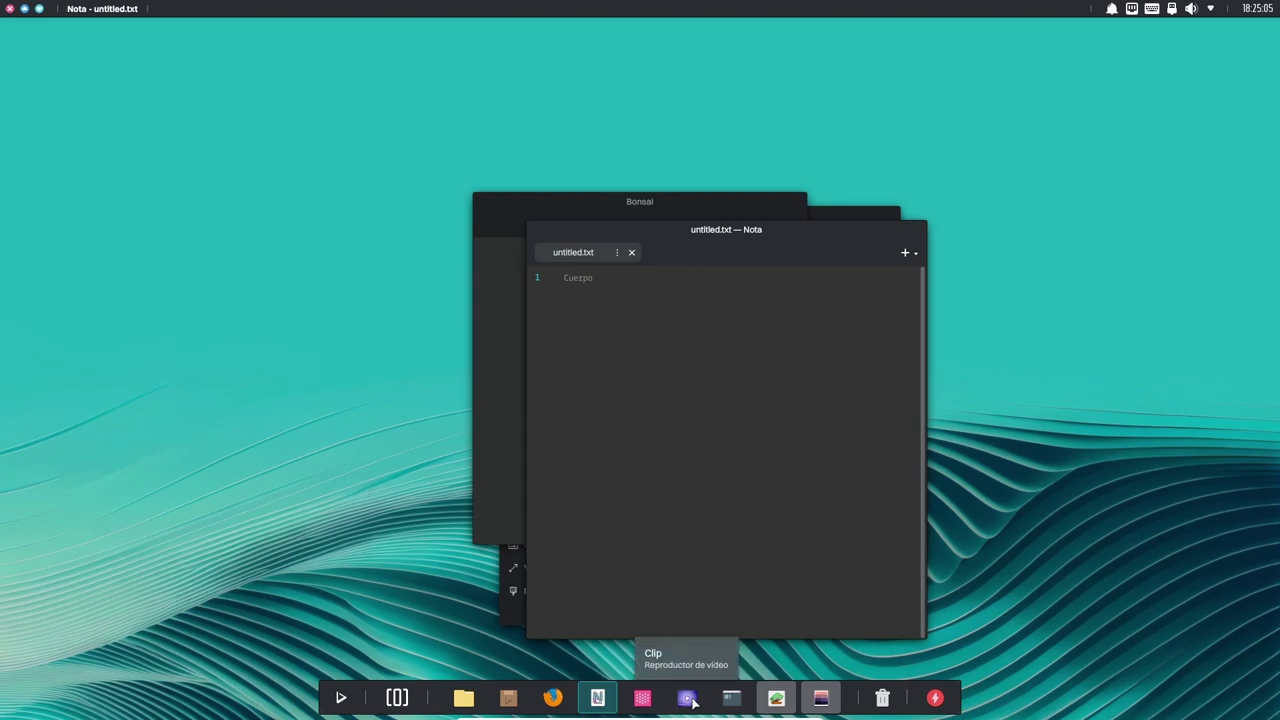
left_click(688, 698)
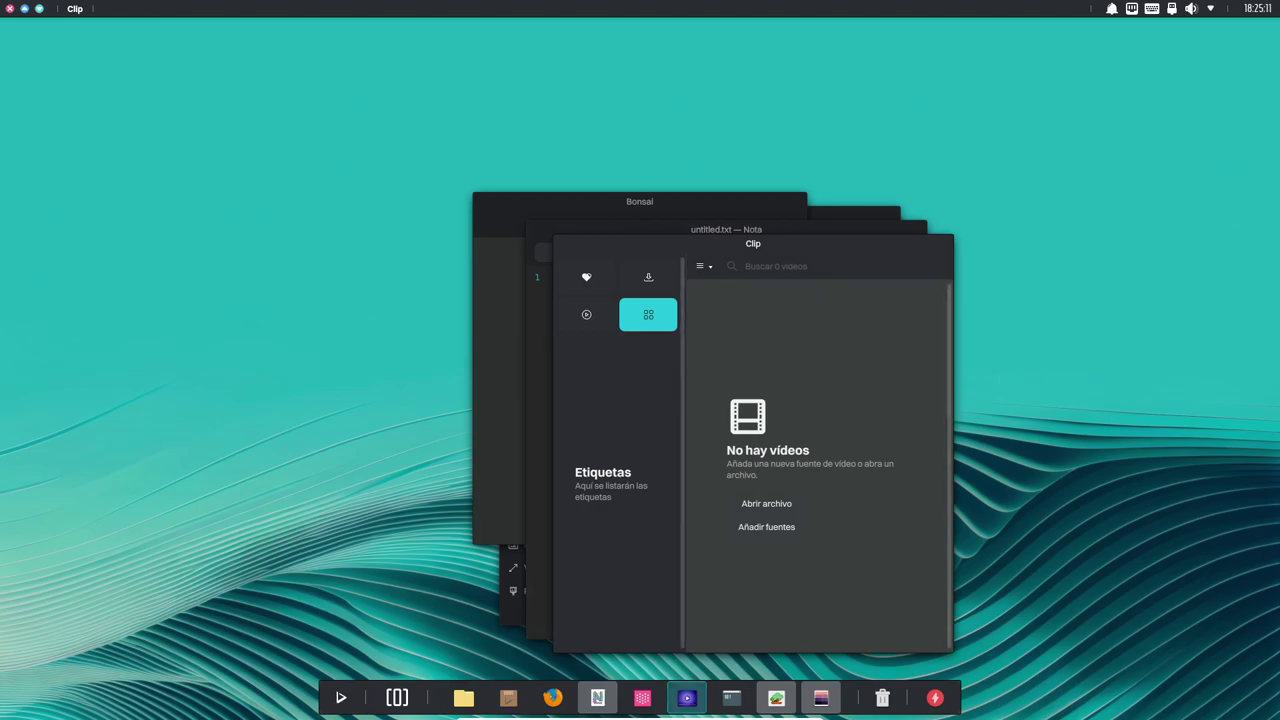
left_click(463, 698)
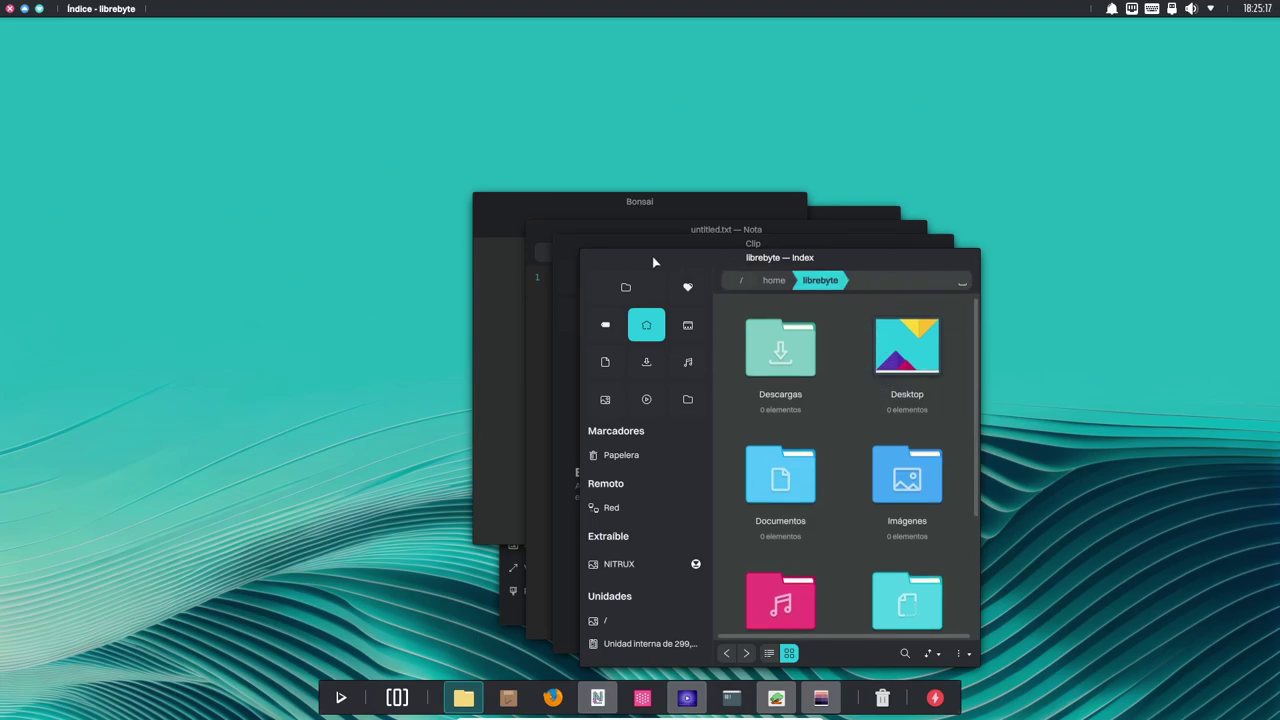
Spread the Index and Clip windows apart and cycle windows, bringing Nota forward.
left_click_drag(654, 262, 957, 195)
left_click_drag(792, 258, 518, 238)
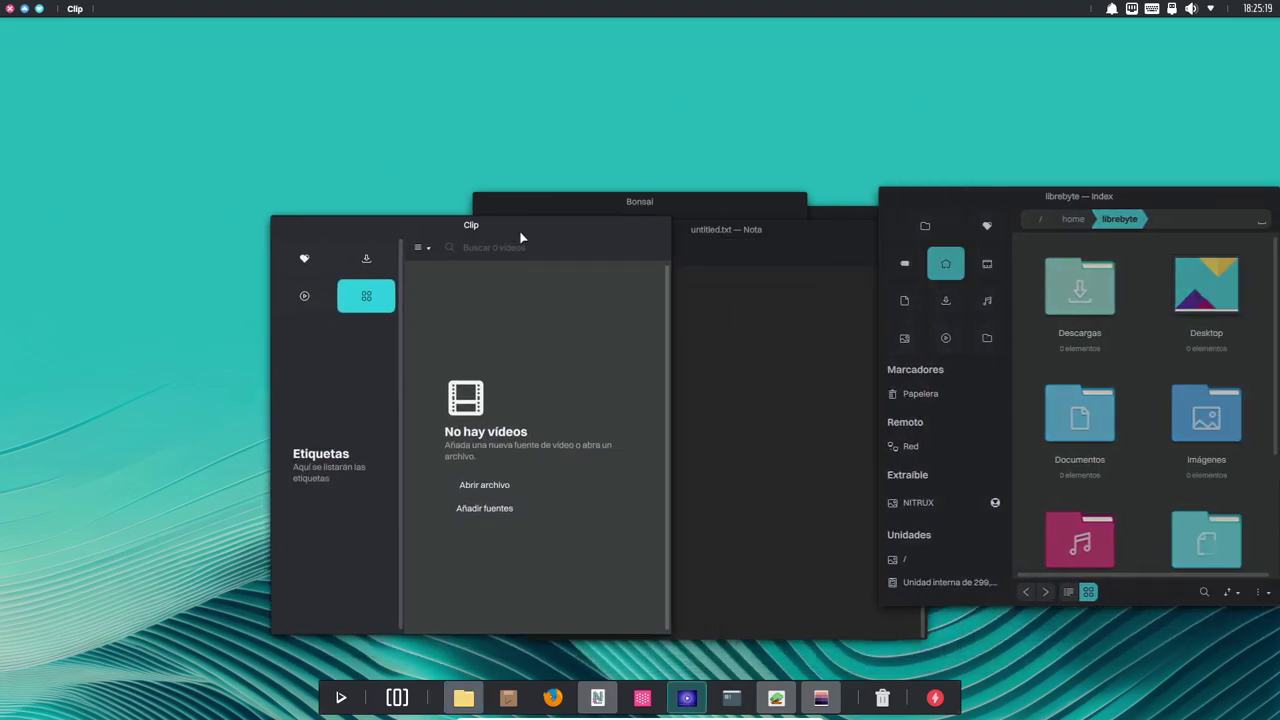
key("alt+Tab")
key("alt+Tab")
key("alt+Tab")
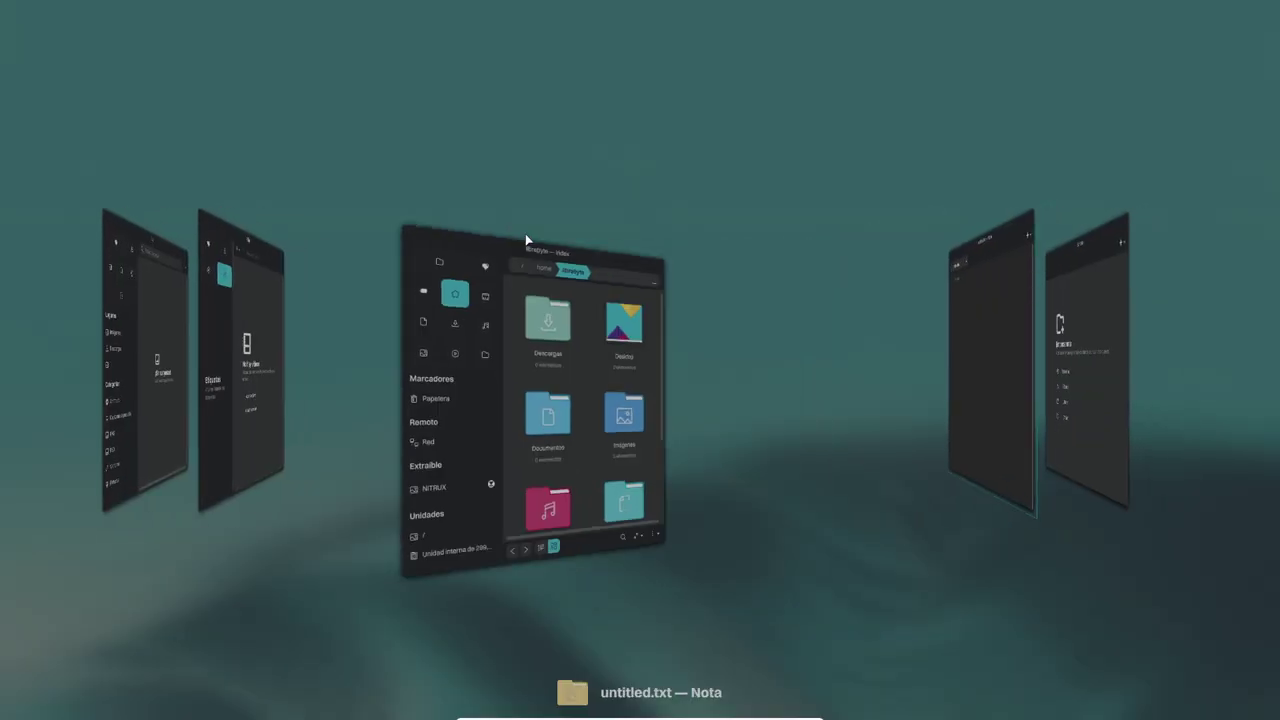
key("alt+Tab")
key("alt+Tab")
key("alt+Tab")
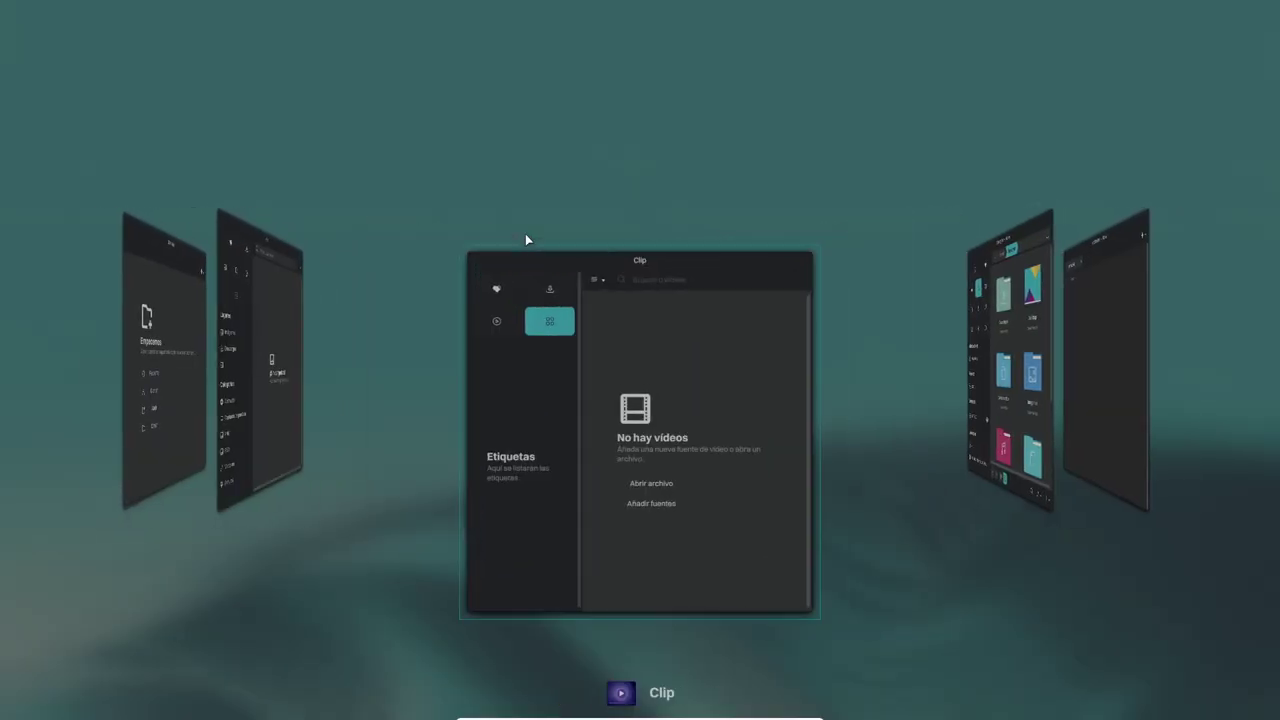
key("alt+shift+Tab")
key("alt+Tab")
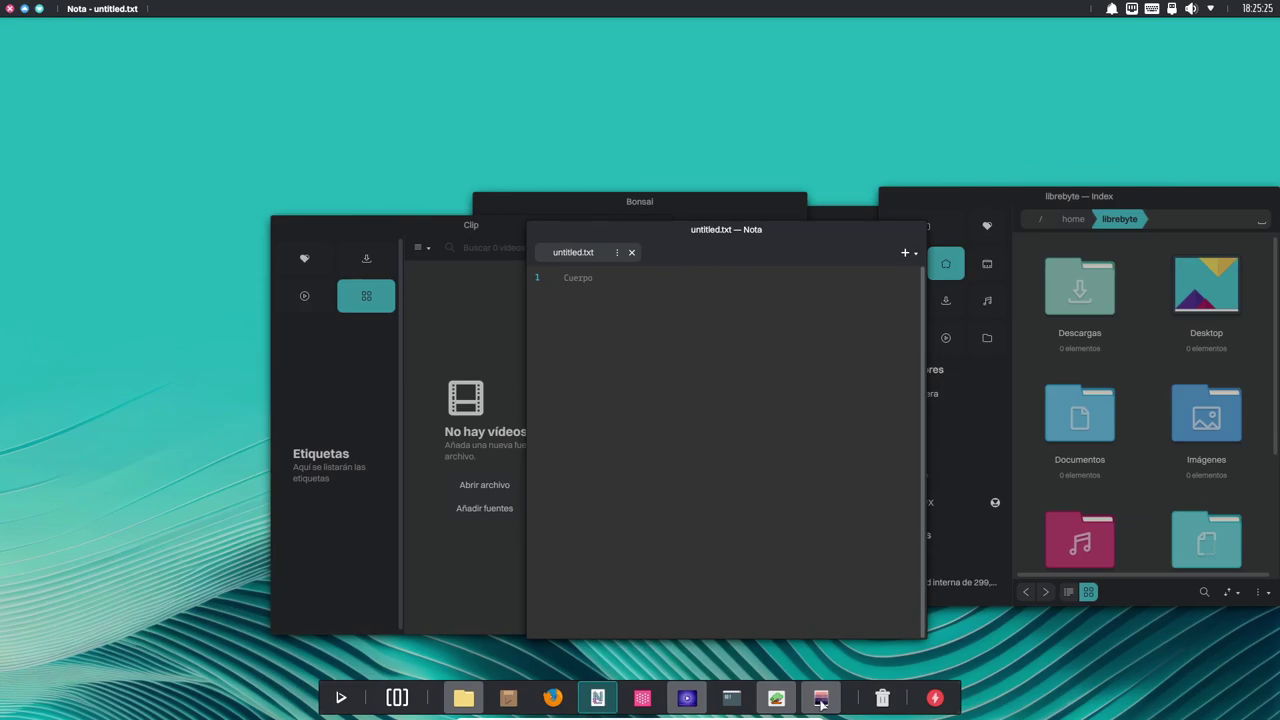
Launch Station, show its About page (version 3.0.1, LGPL v3), and move it upper-left.
left_click(740, 703)
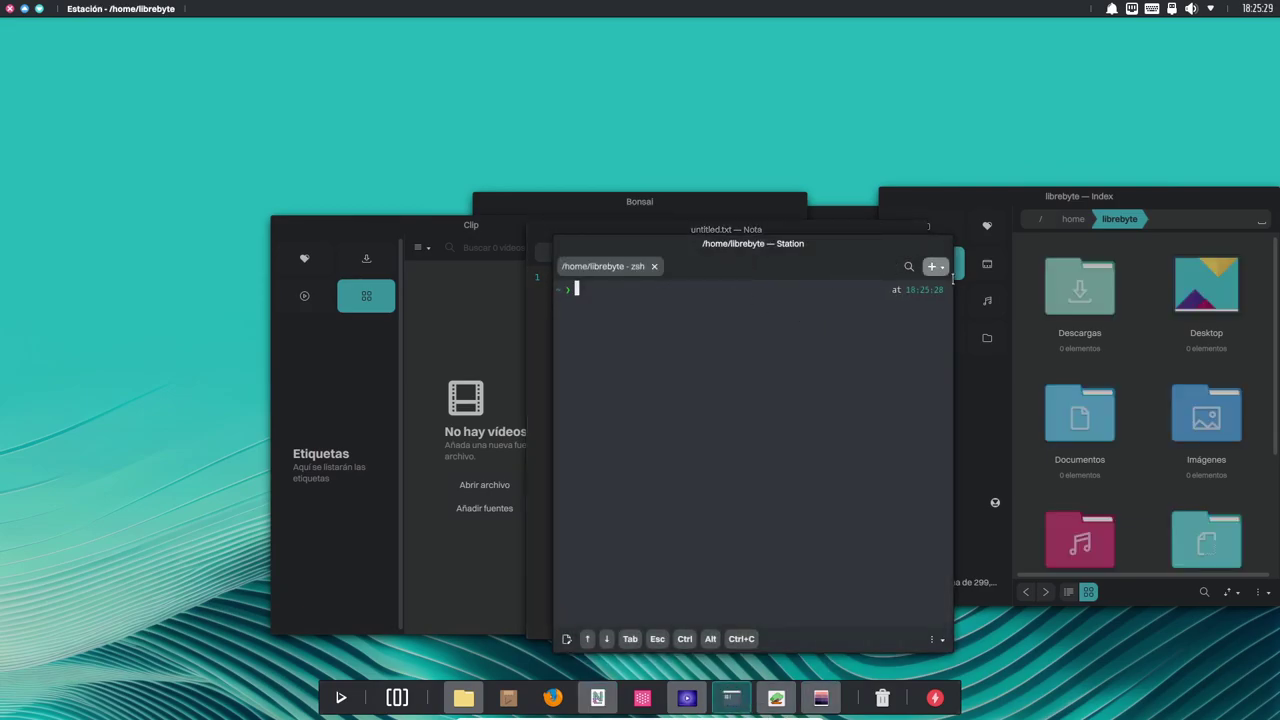
left_click(932, 266)
left_click(776, 404)
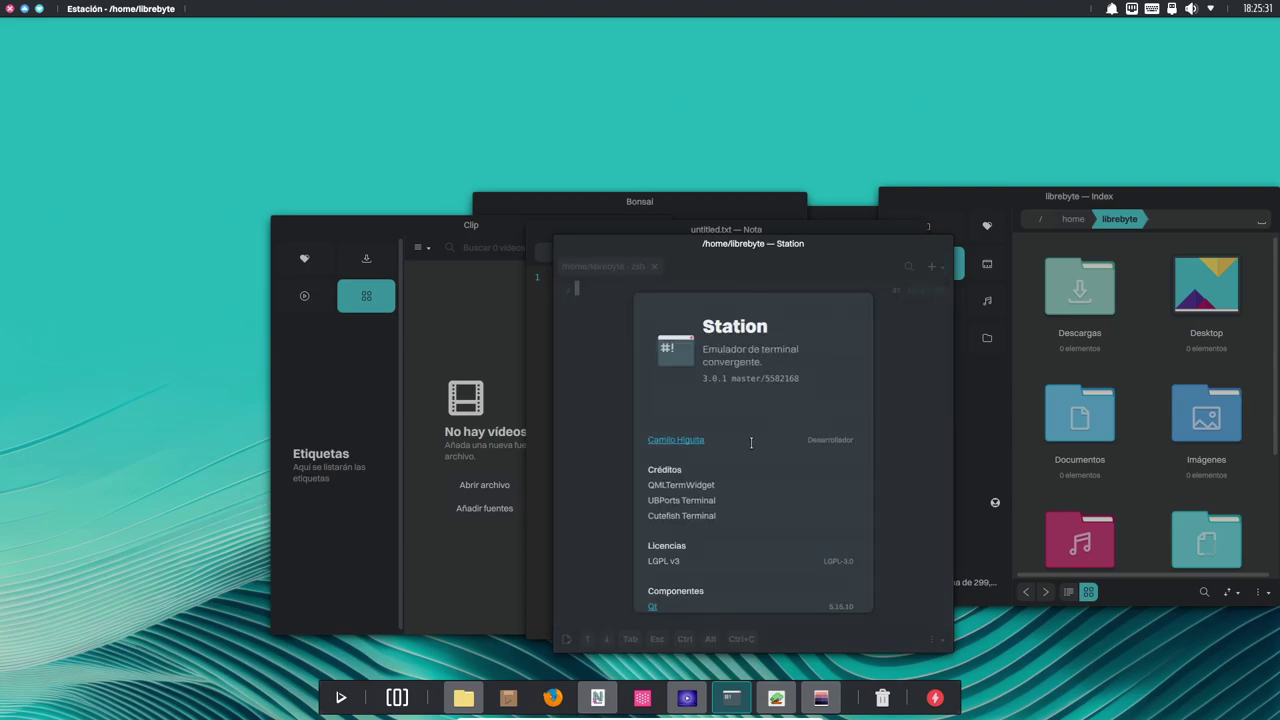
scroll(741, 541, "down", 3)
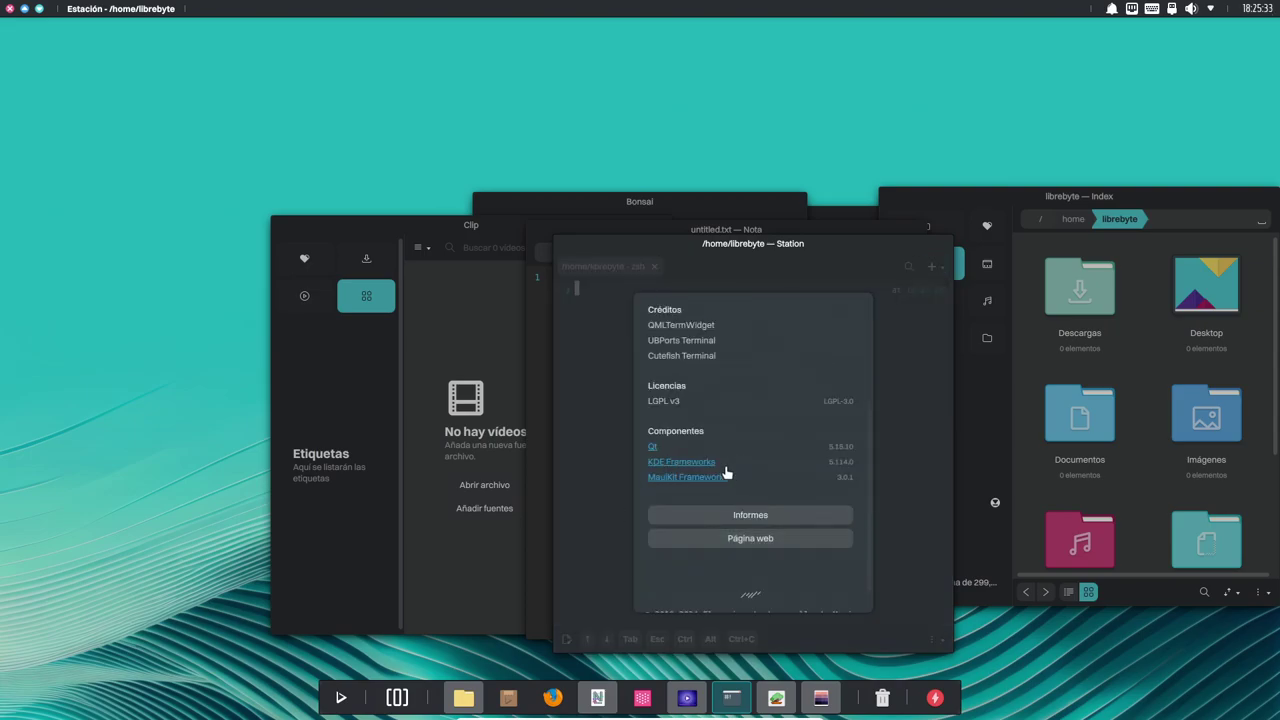
left_click_drag(838, 263, 669, 141)
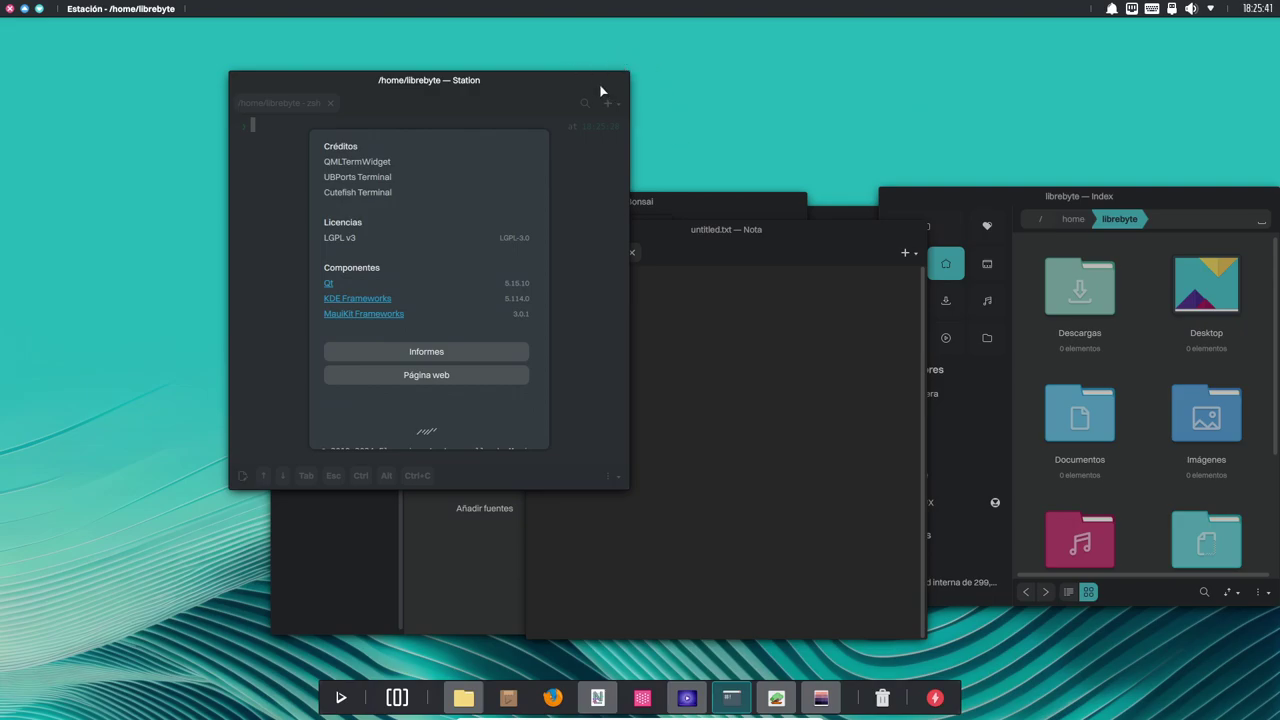
left_click_drag(600, 91, 366, 71)
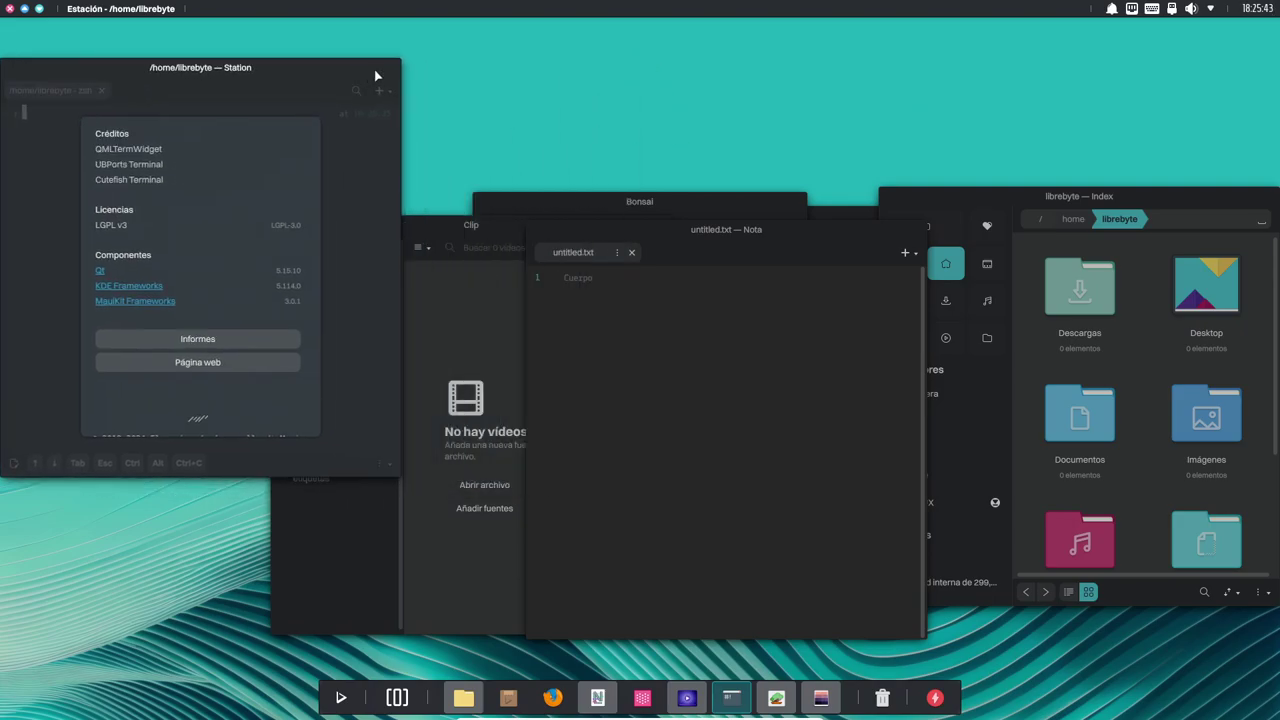
Launch Firefox, then search 'fier' in the launcher and start the Fiery browser.
left_click(553, 697)
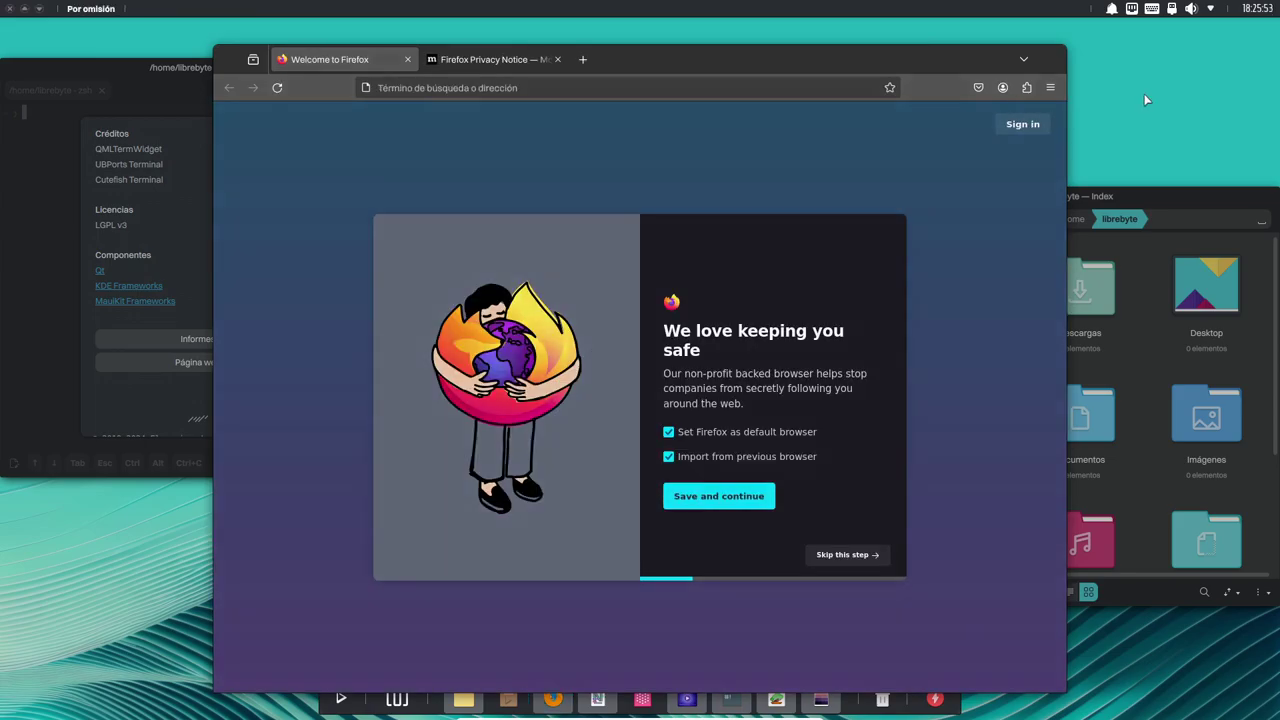
key("super")
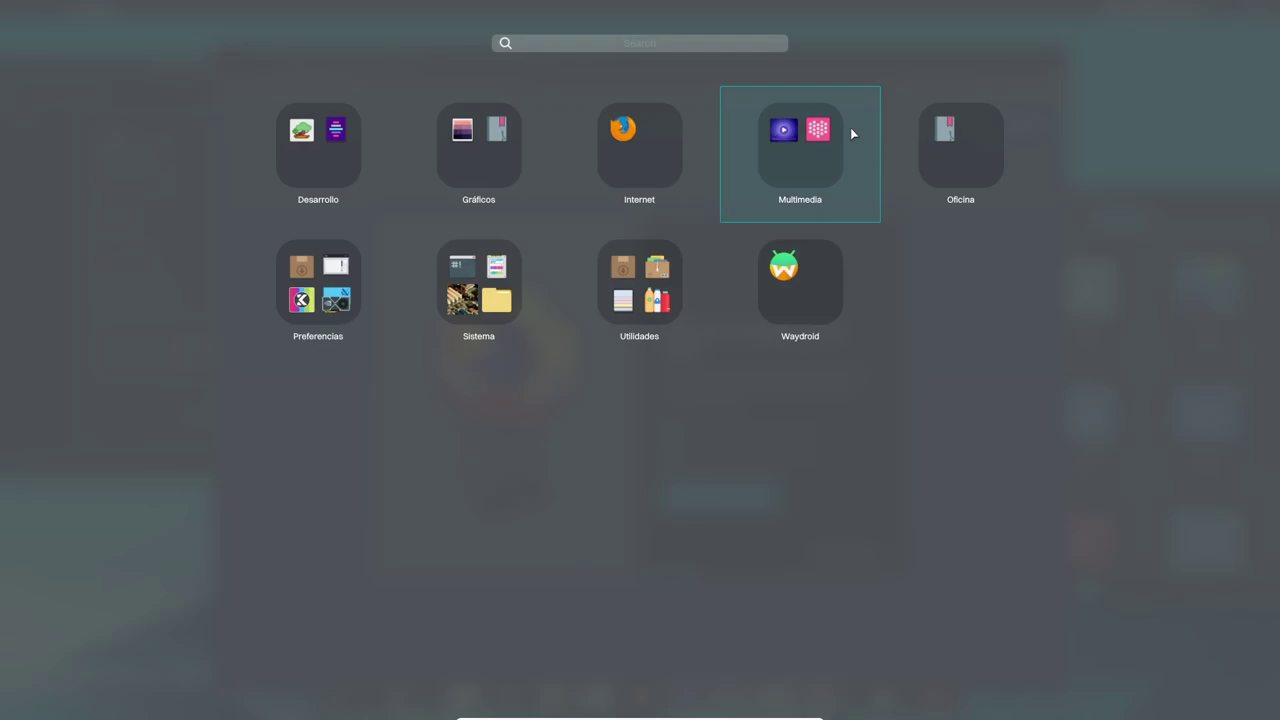
type("fier")
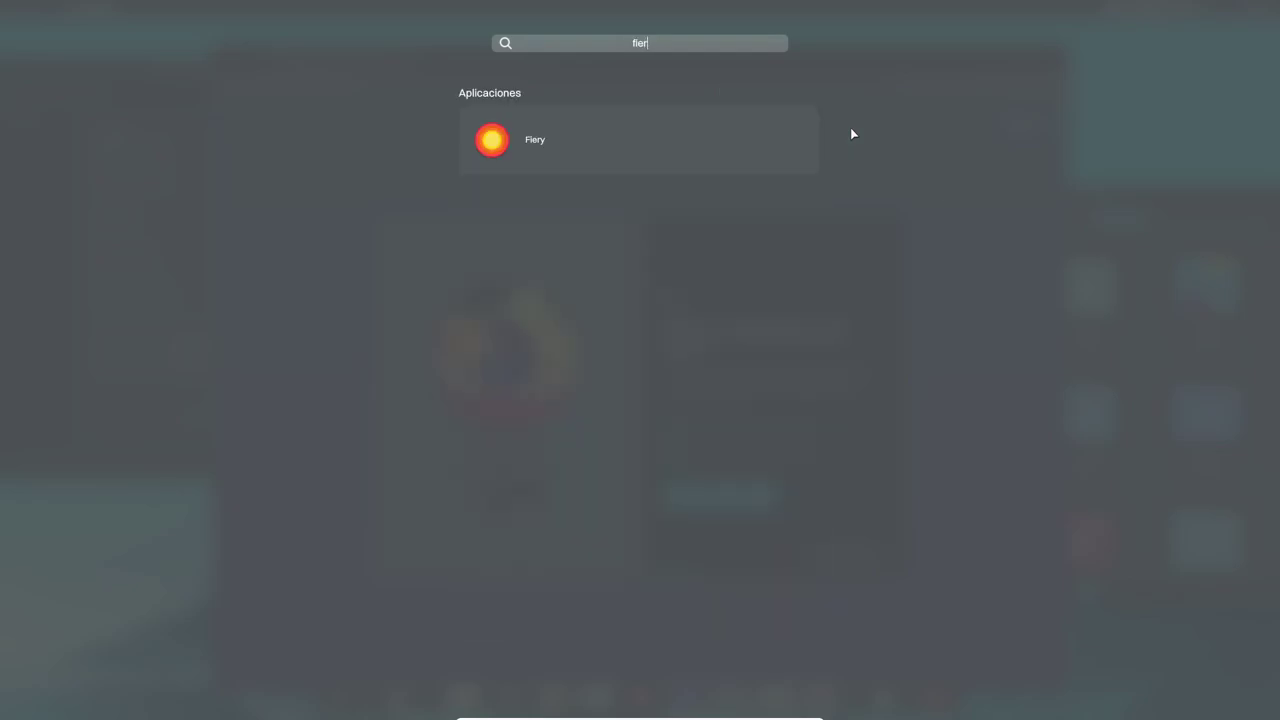
left_click(597, 141)
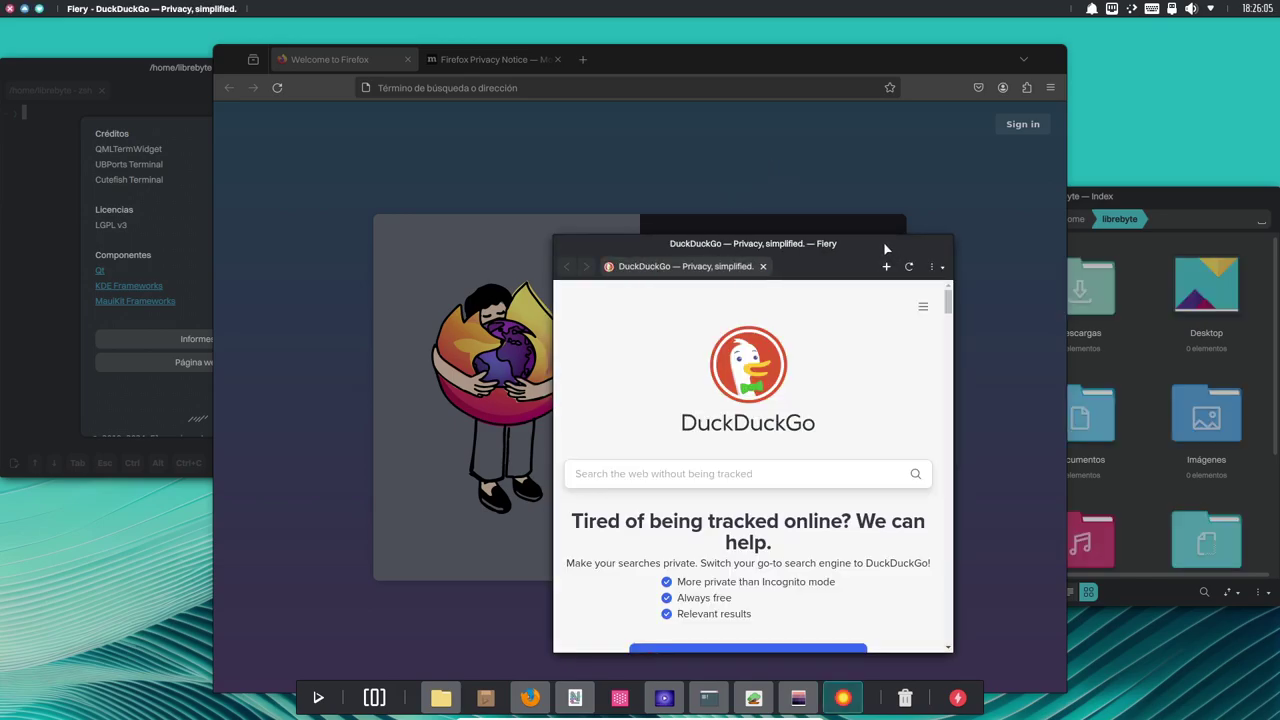
Move Fiery up-left, view its About licence and components details, then launch NX Software Center.
left_click_drag(884, 248, 821, 211)
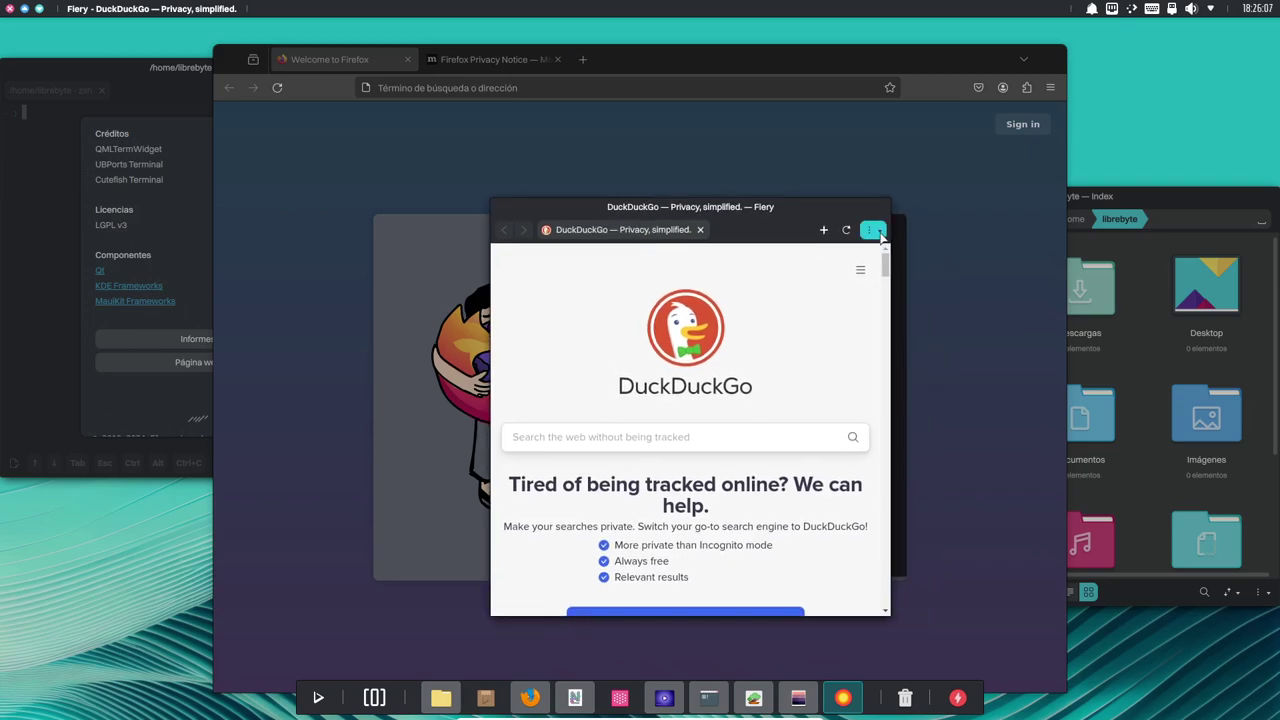
left_click(872, 230)
left_click(731, 512)
scroll(730, 470, "down", 3)
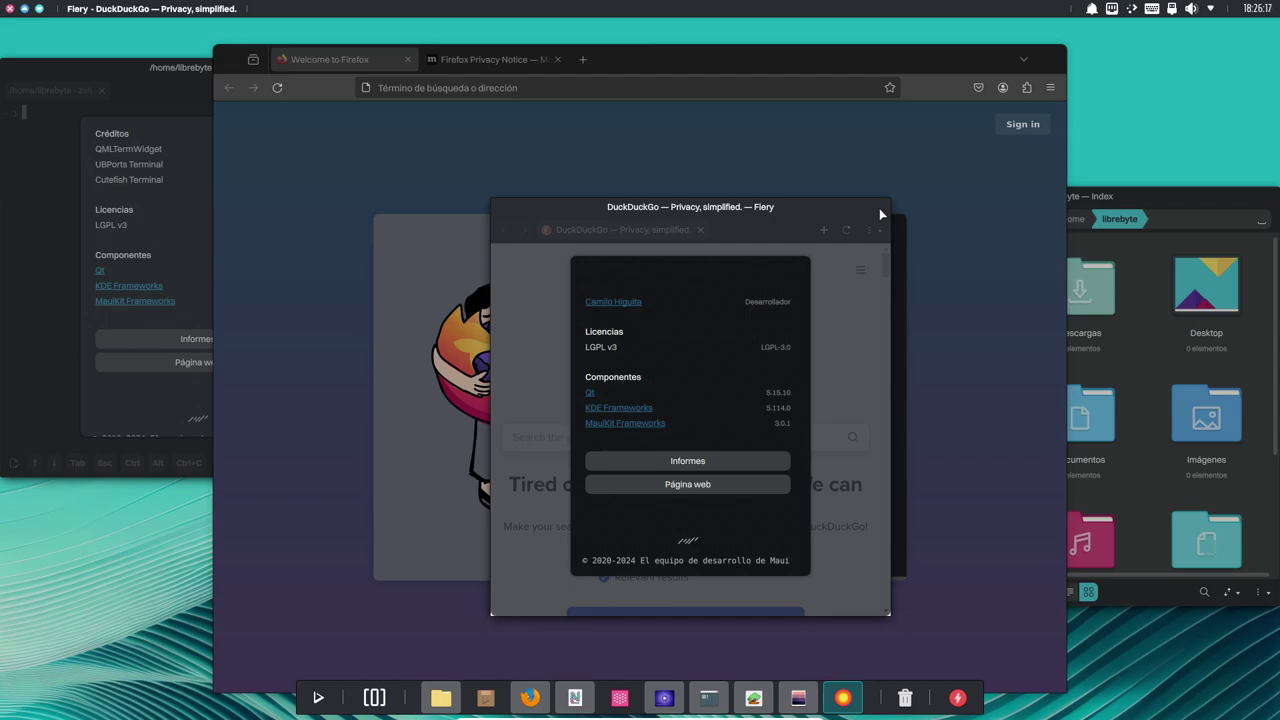
left_click(484, 700)
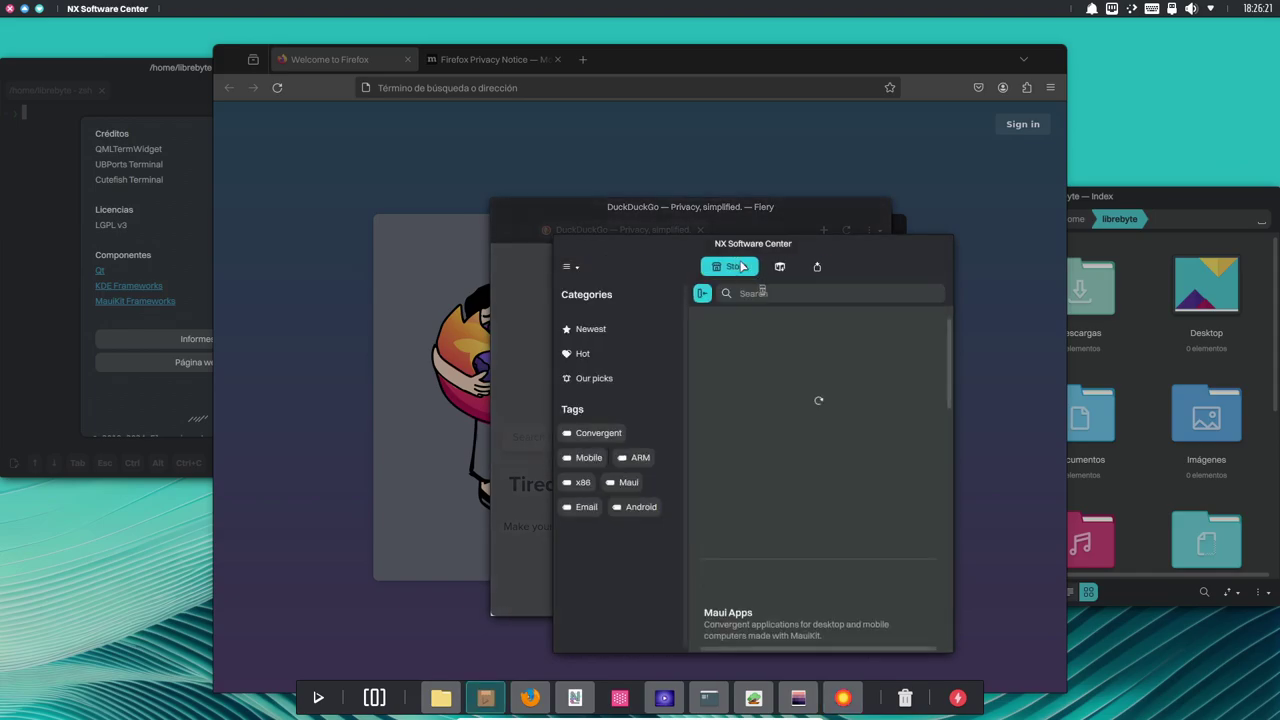
Maximize NX Software Center, focus its search field, and scroll down through the store sections.
double_click(881, 251)
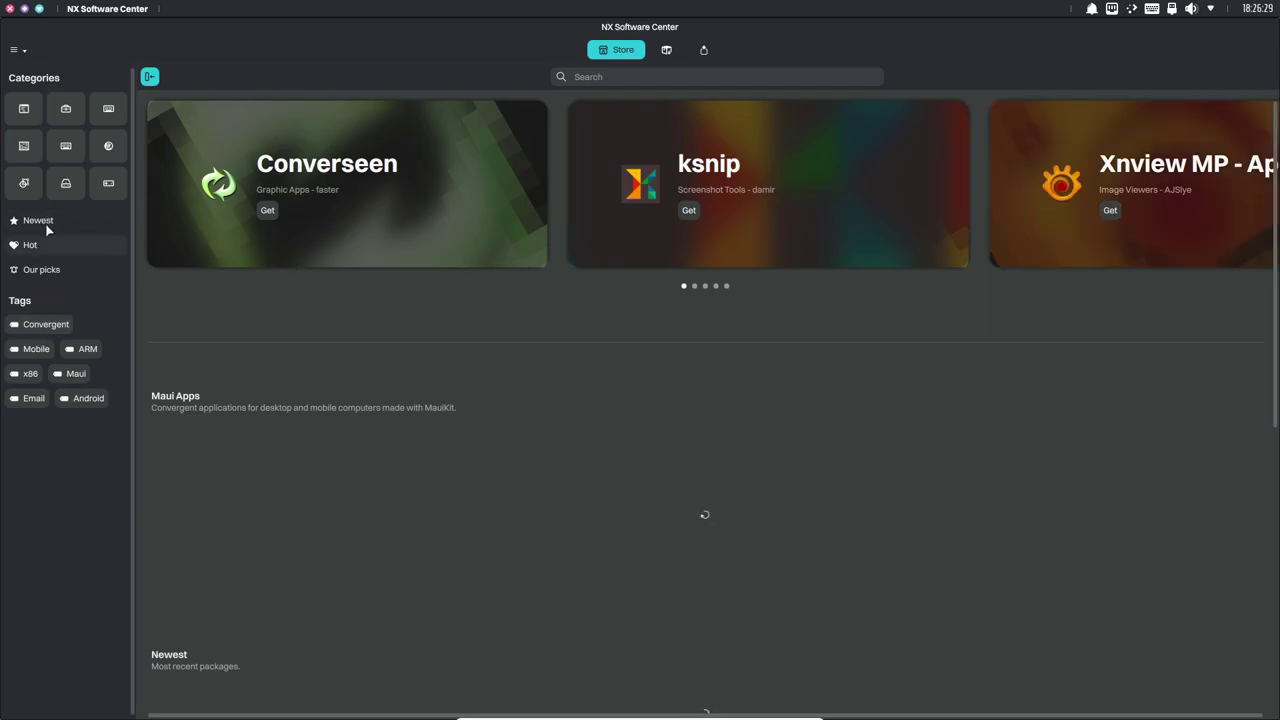
left_click(616, 75)
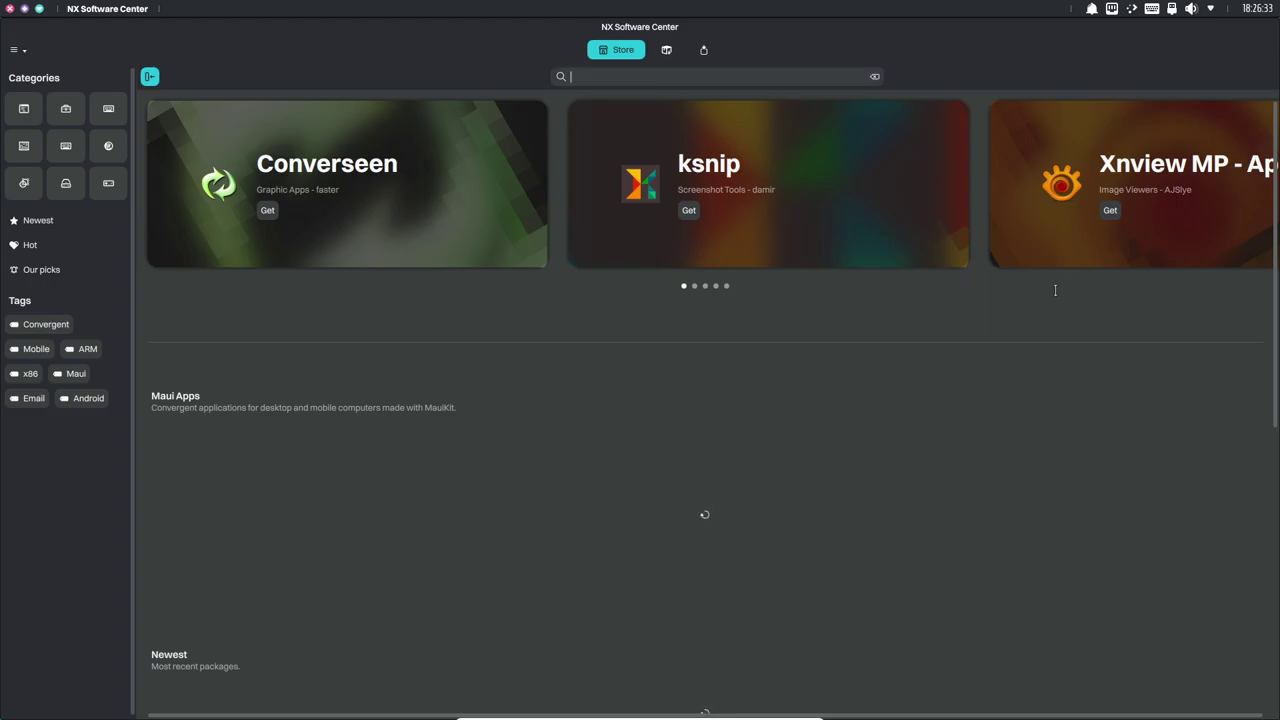
scroll(1055, 290, "down", 5)
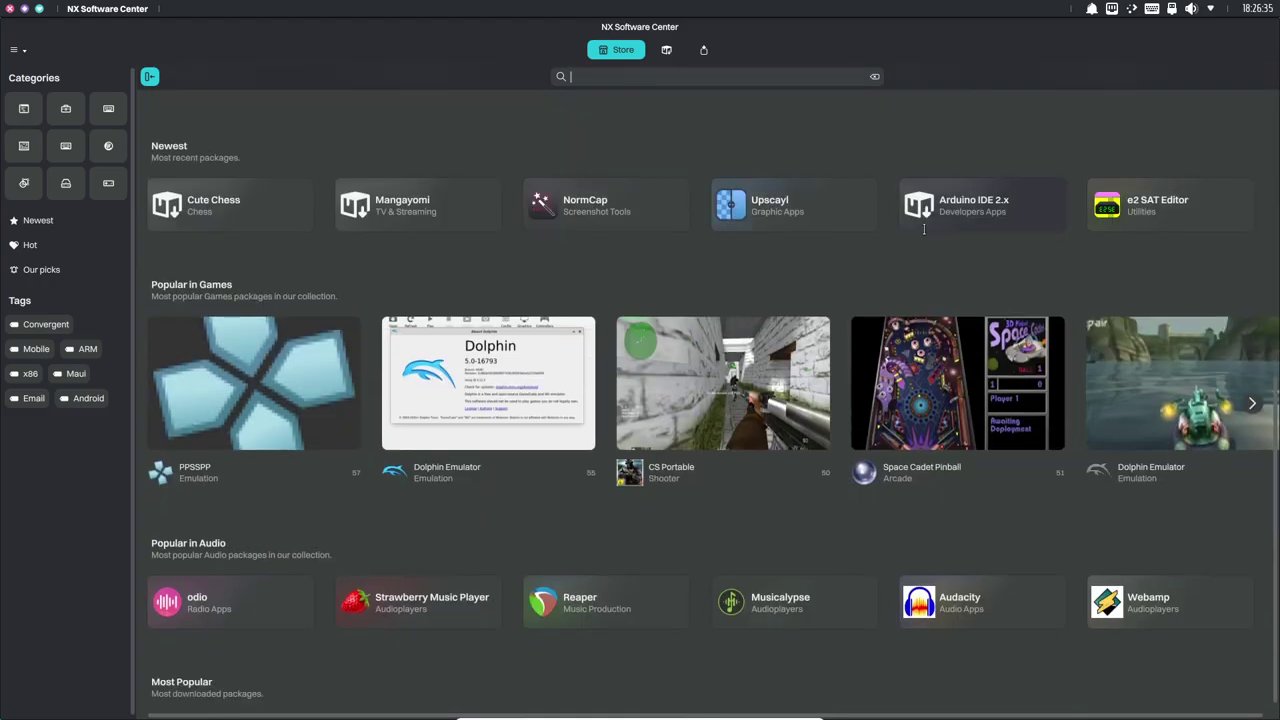
scroll(925, 228, "up", 5)
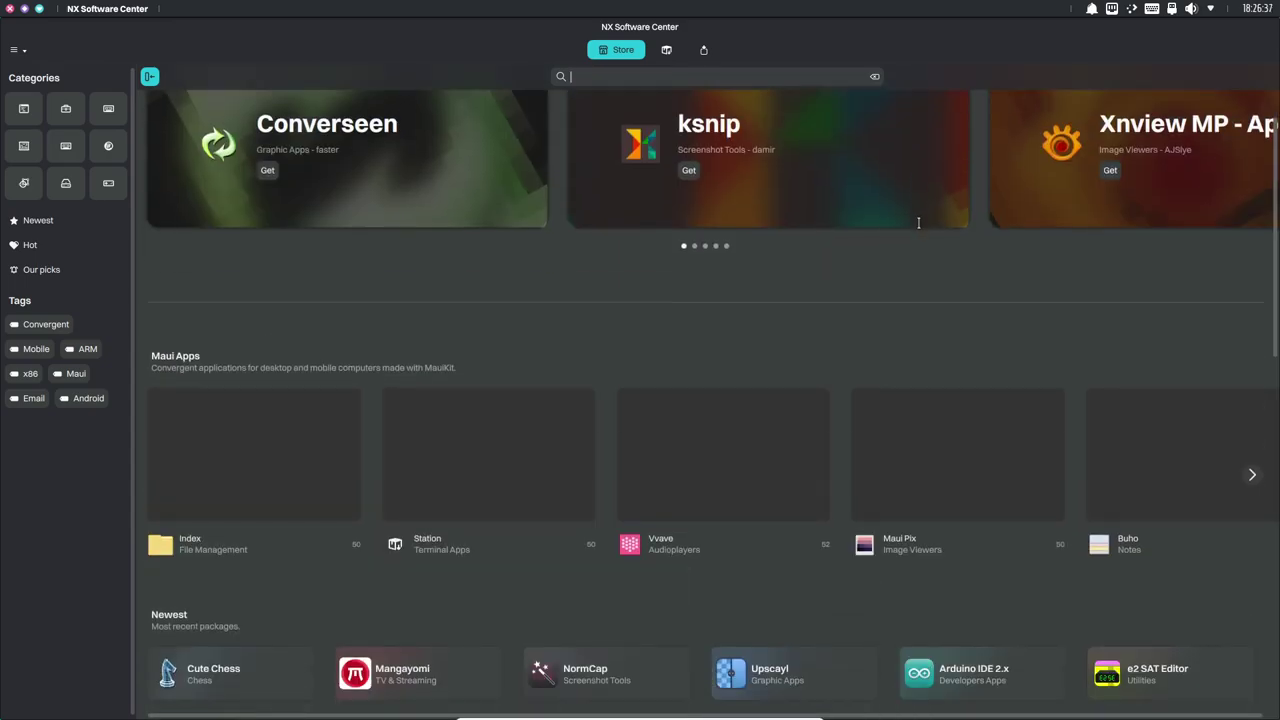
scroll(918, 223, "down", 5)
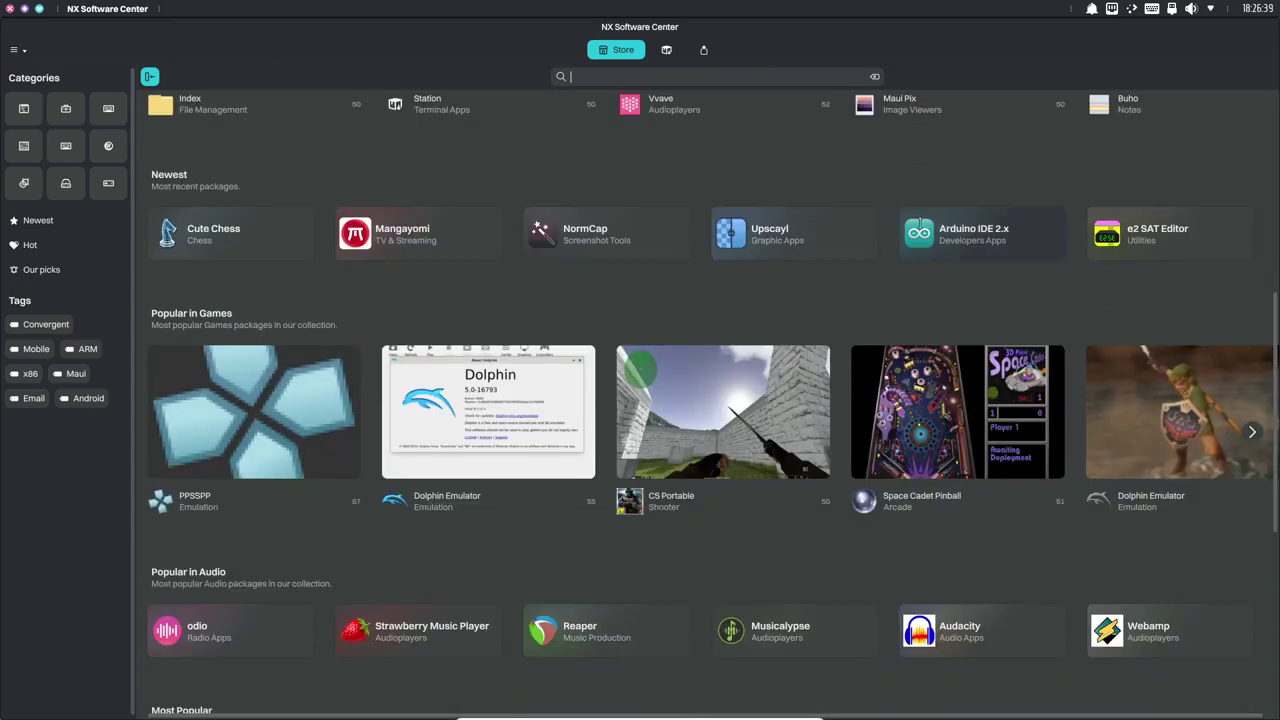
scroll(918, 224, "down", 5)
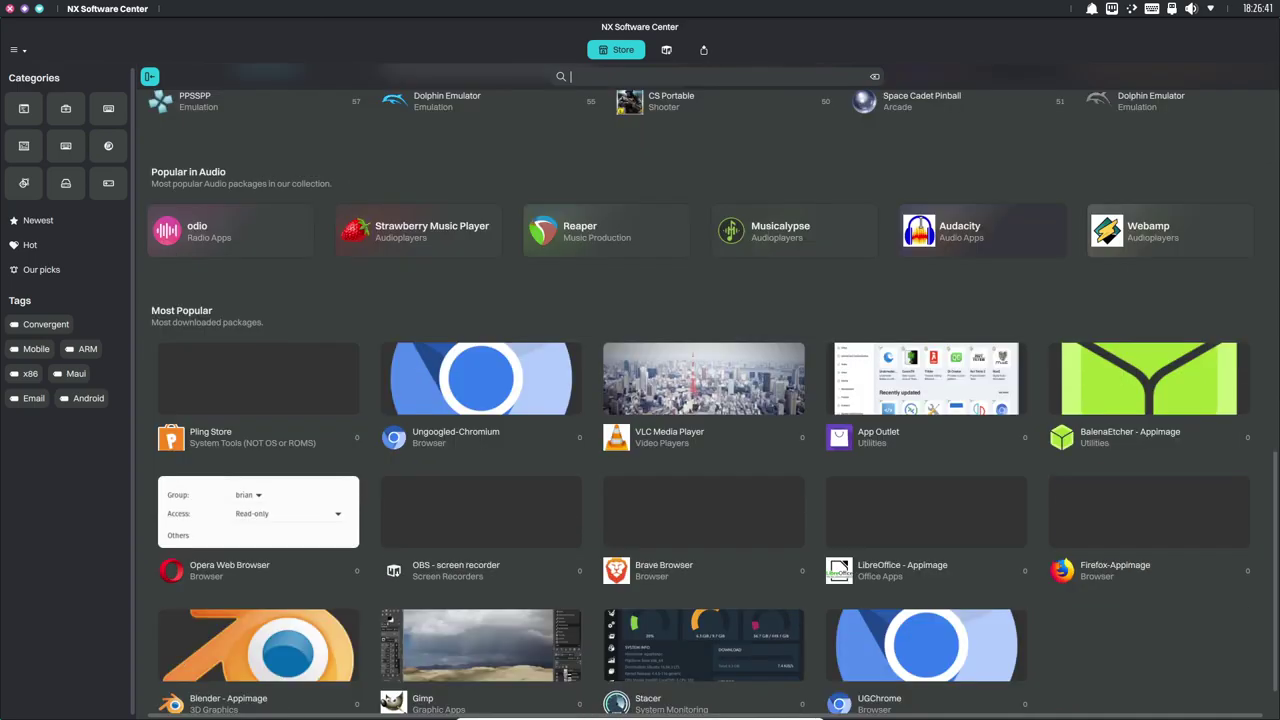
scroll(919, 223, "down", 1)
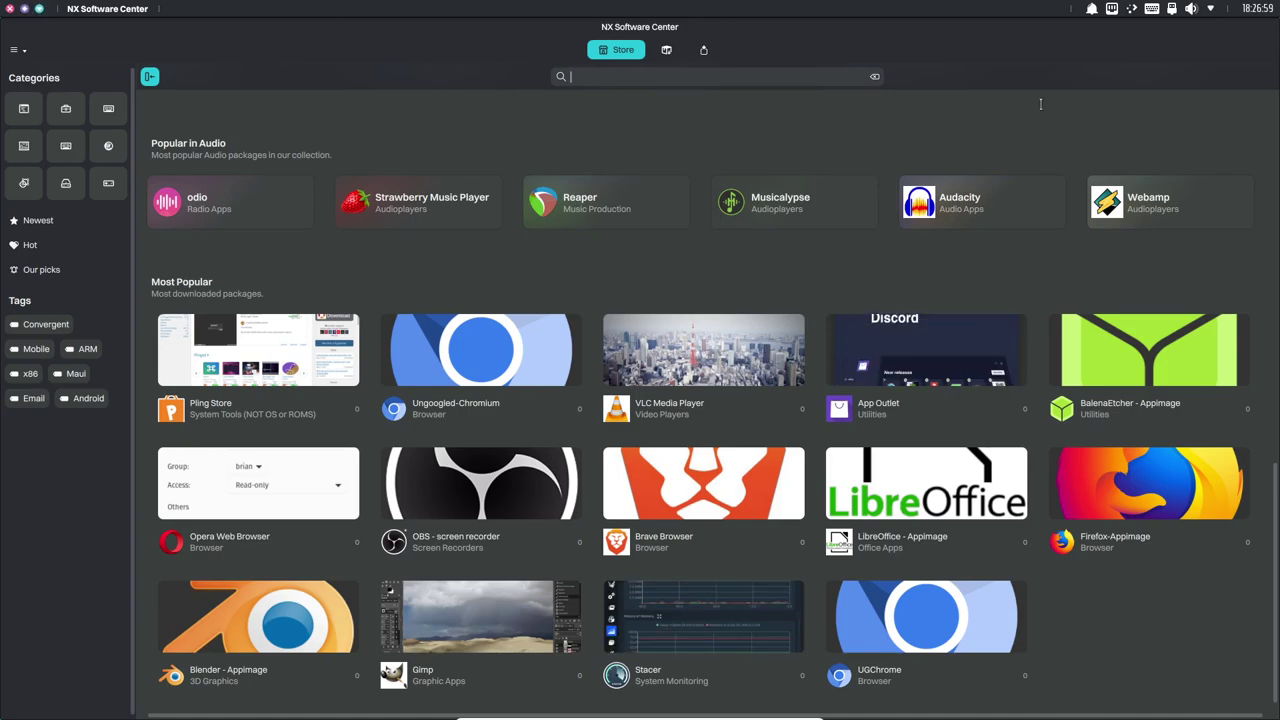
Check today's calendar and the status/notifications panel, then bring up the application launcher.
left_click(1249, 12)
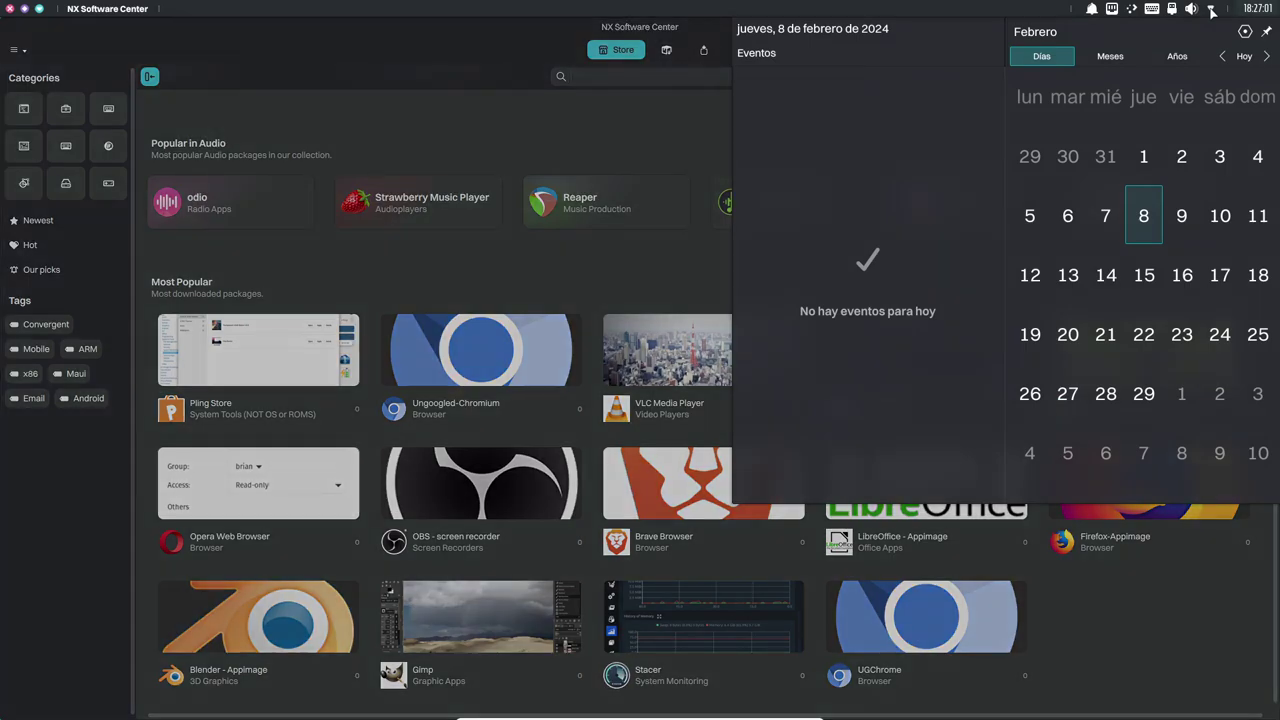
left_click(1210, 8)
left_click(827, 34)
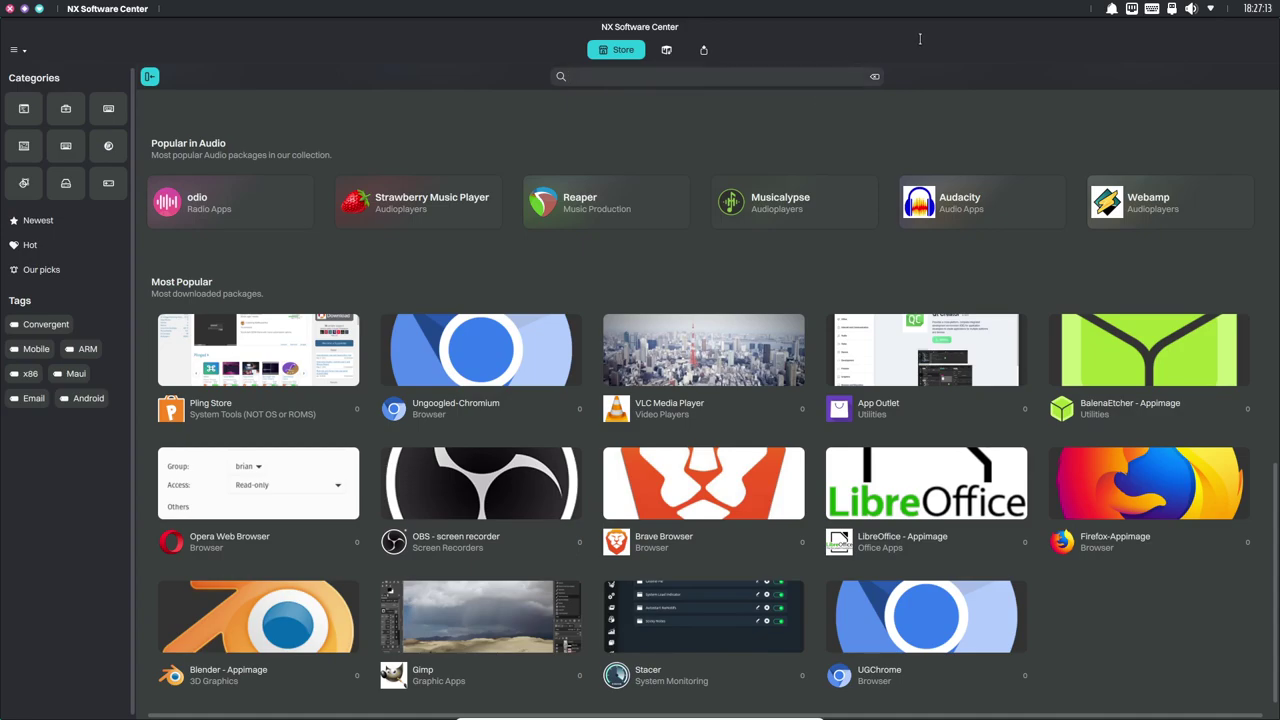
key("super")
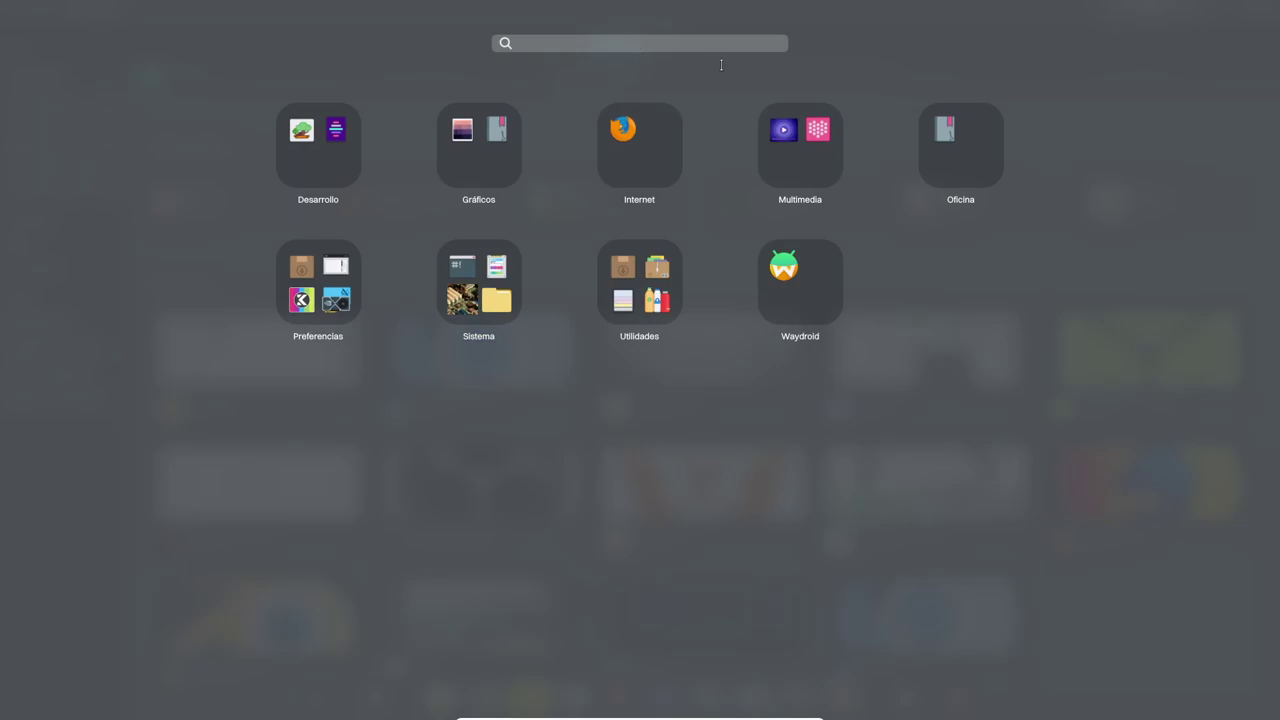
Search 'moni' to launch Monitor del sistema, move and maximize it, then start the window switcher.
type("mon")
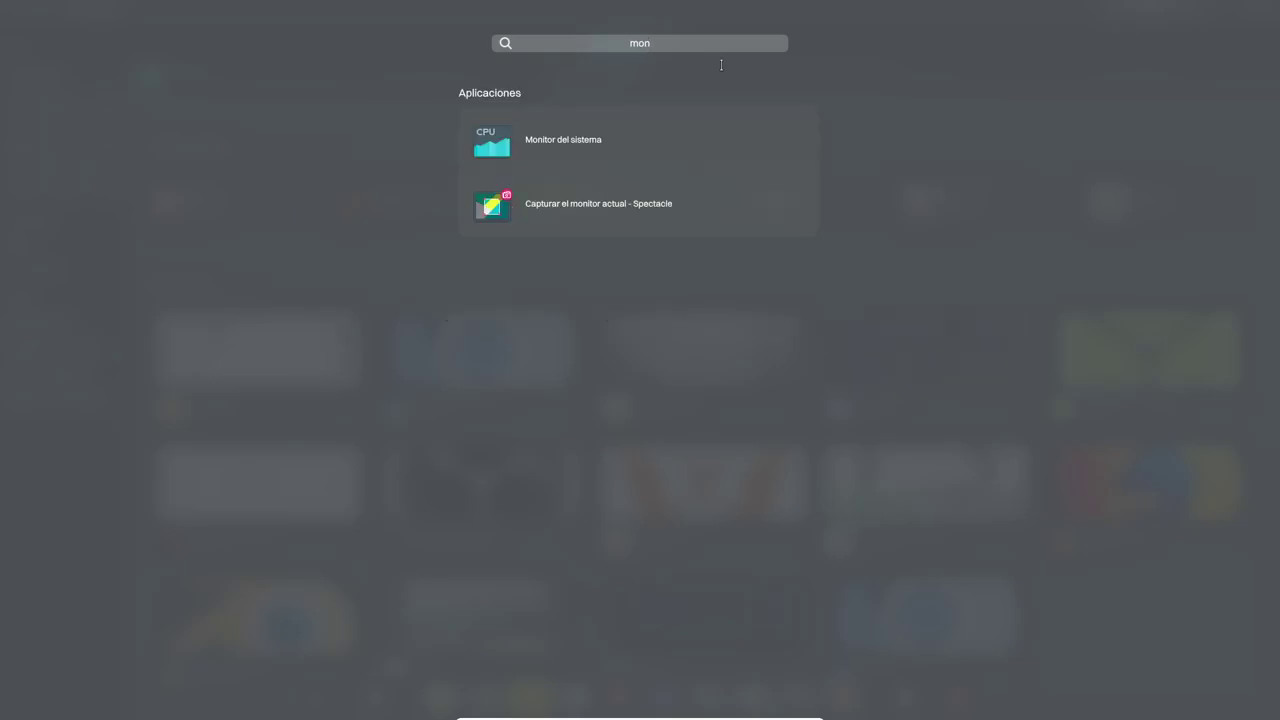
type("i")
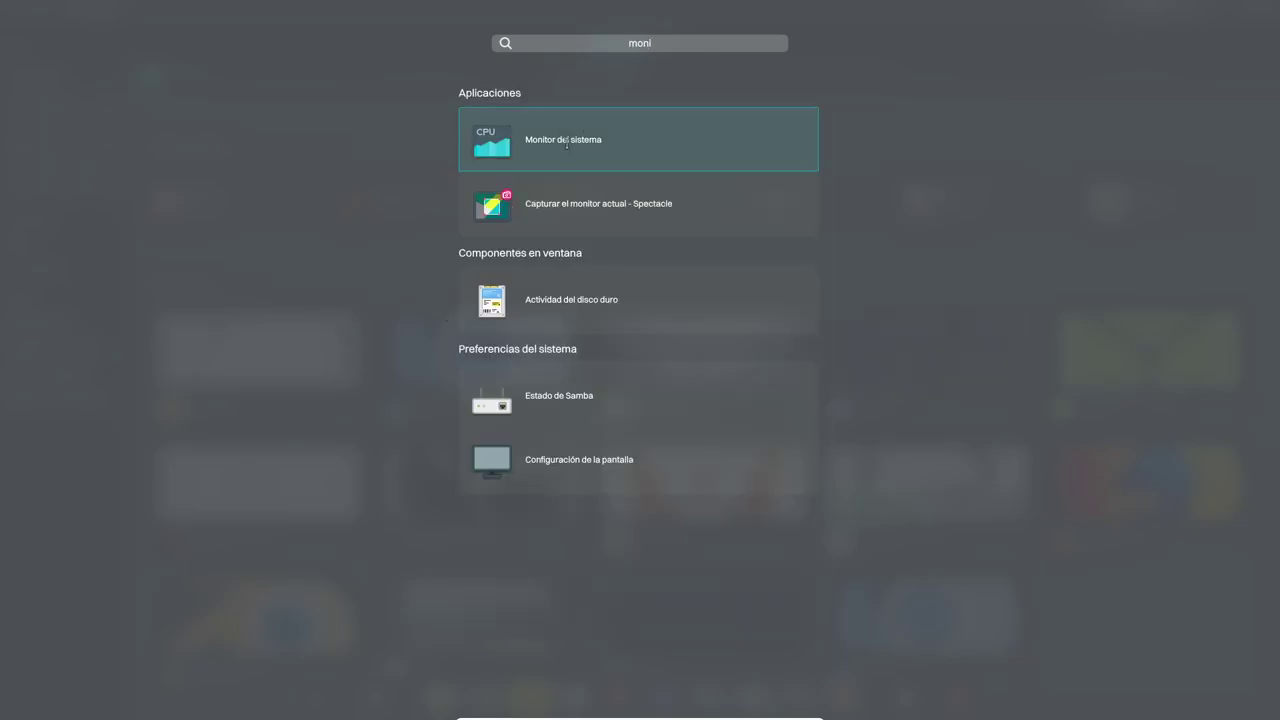
left_click(565, 145)
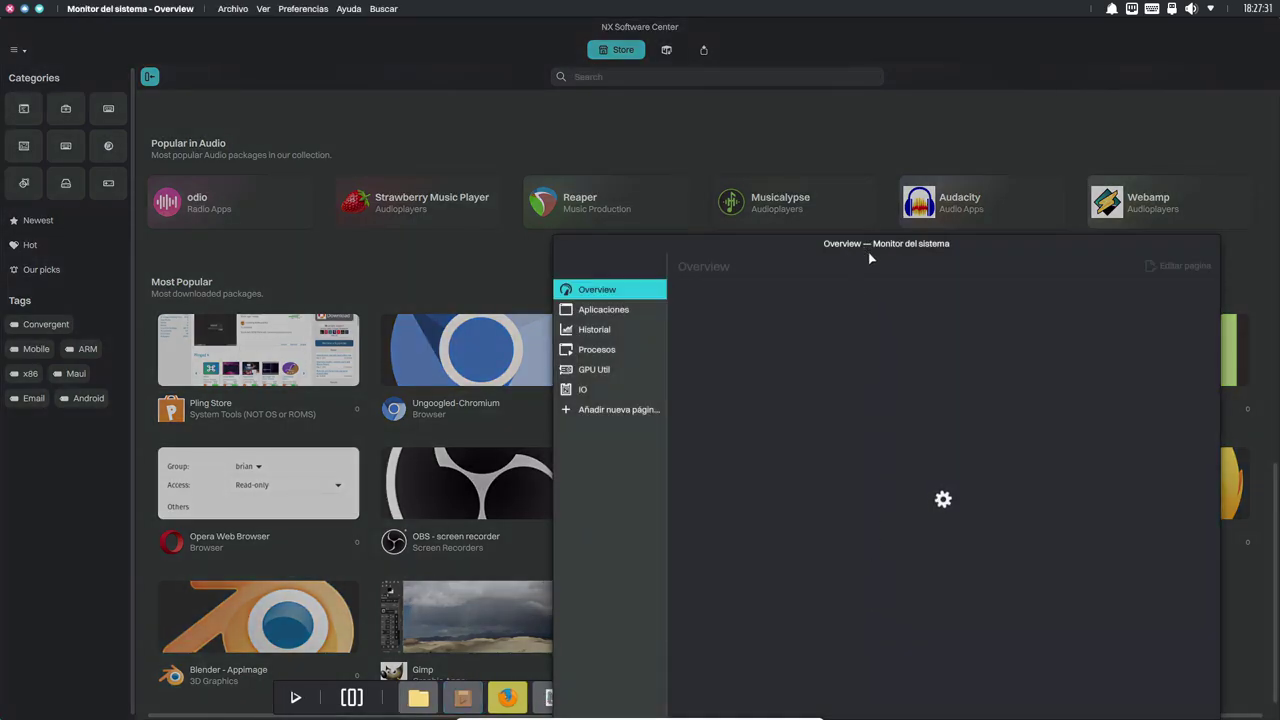
left_click_drag(884, 250, 871, 171)
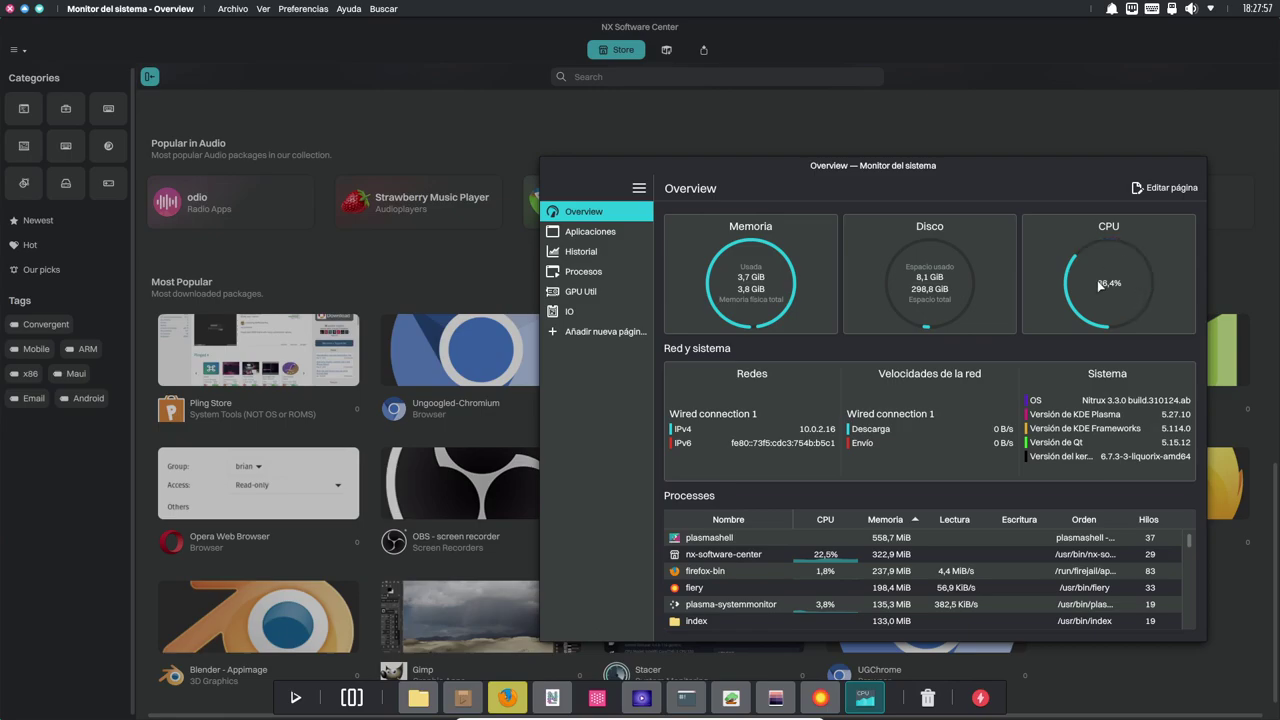
double_click(916, 168)
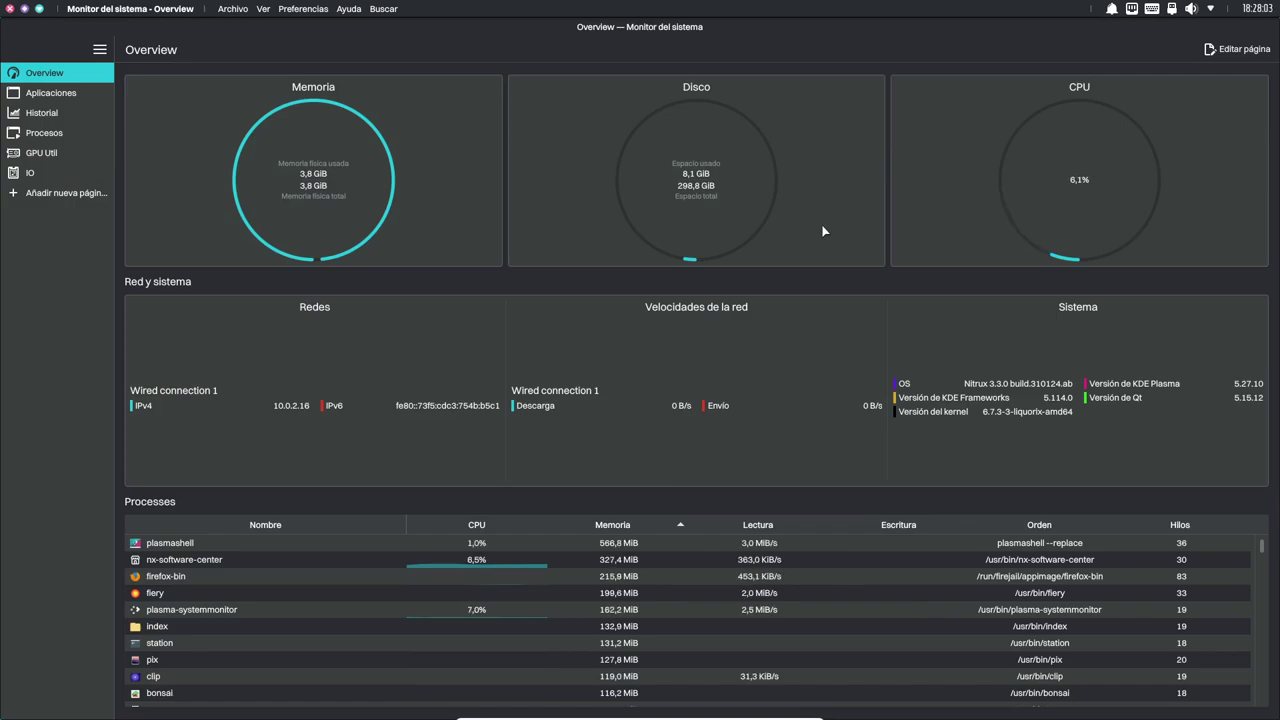
key("alt+Tab")
key("alt+Tab")
key("alt+Tab")
key("alt+Tab")
key("alt+Tab")
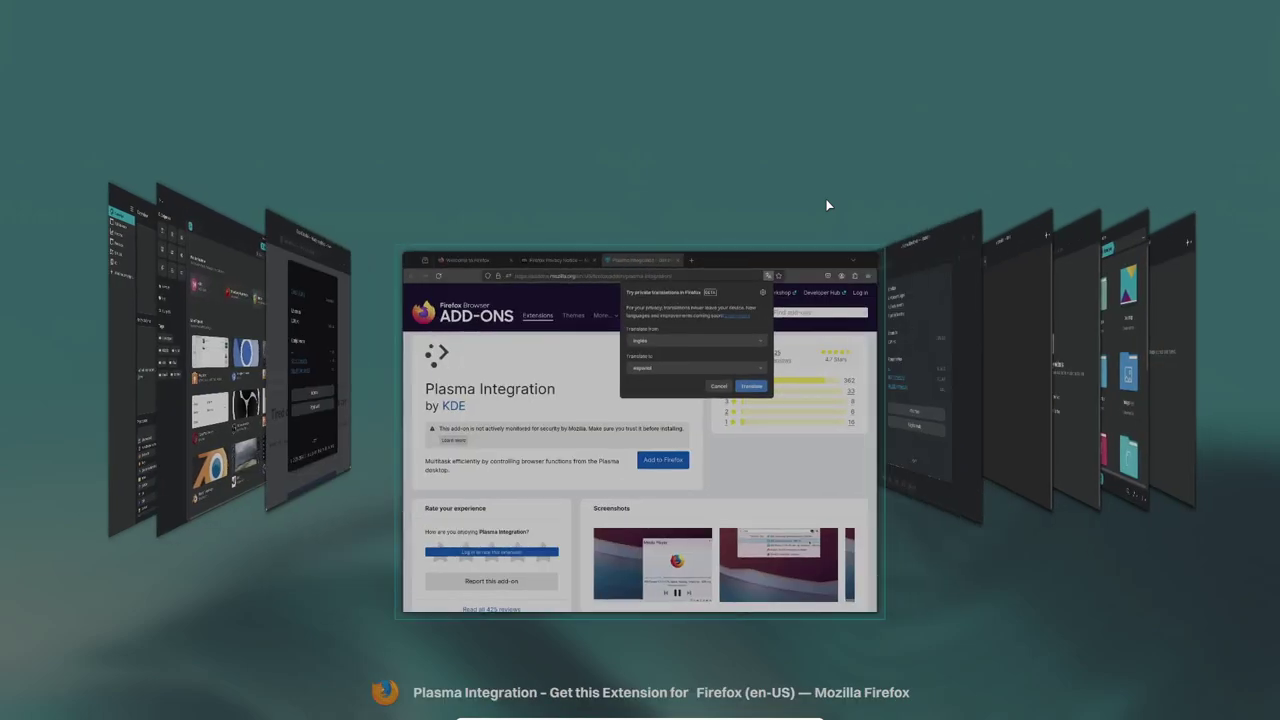
Cycle through Nota, Clip, Index, Bonsai and NX Software Center, ending on System Monitor.
key("alt+Tab")
key("alt+Tab")
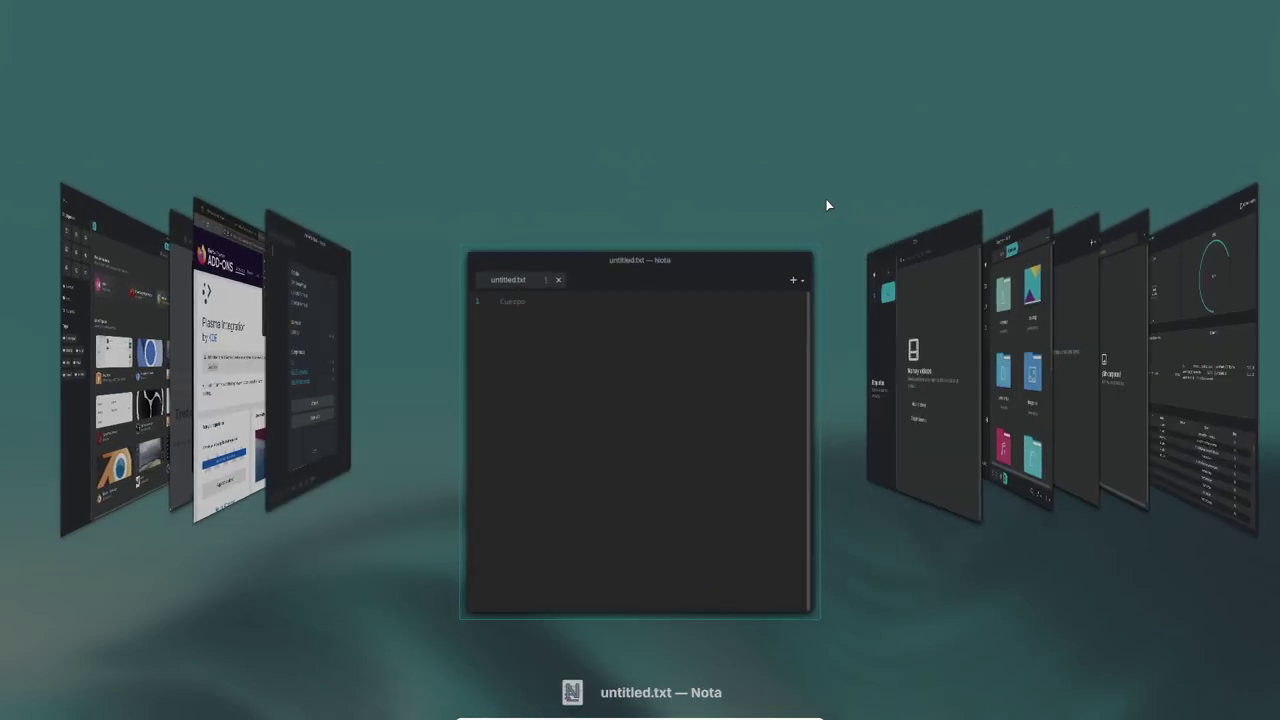
key("alt+Tab")
key("alt+Tab")
key("alt+Tab")
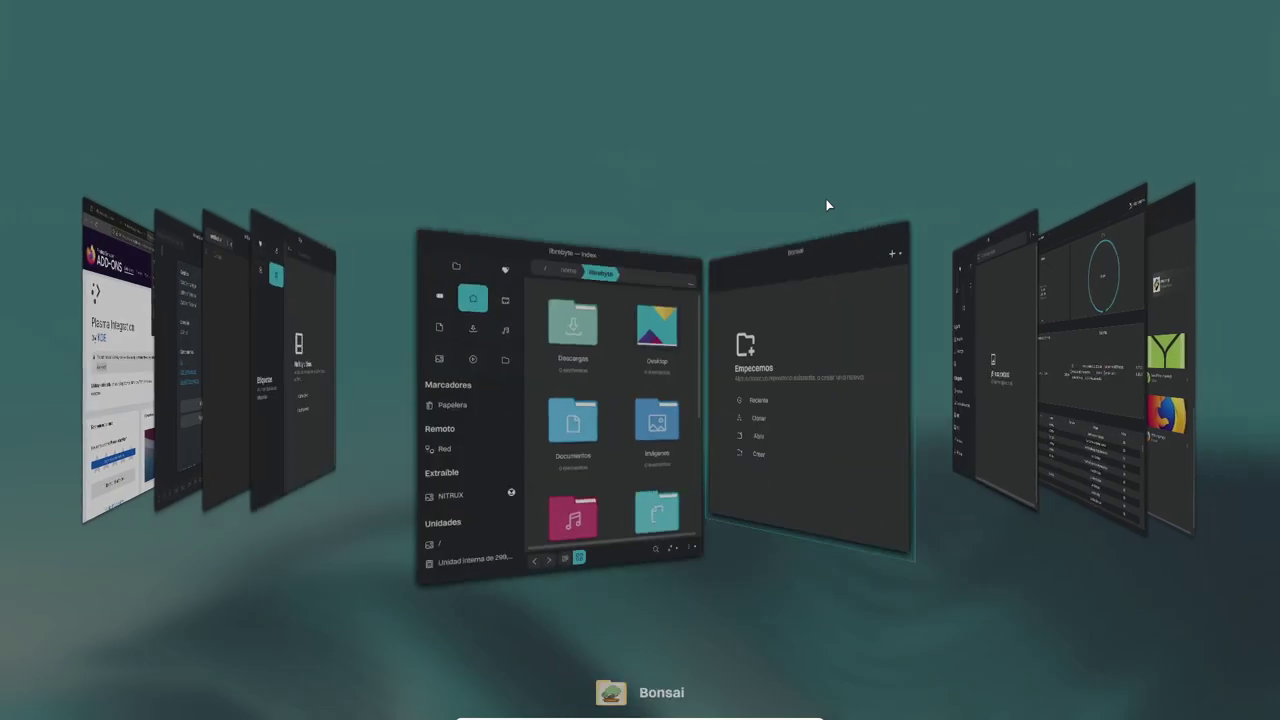
key("alt+Tab")
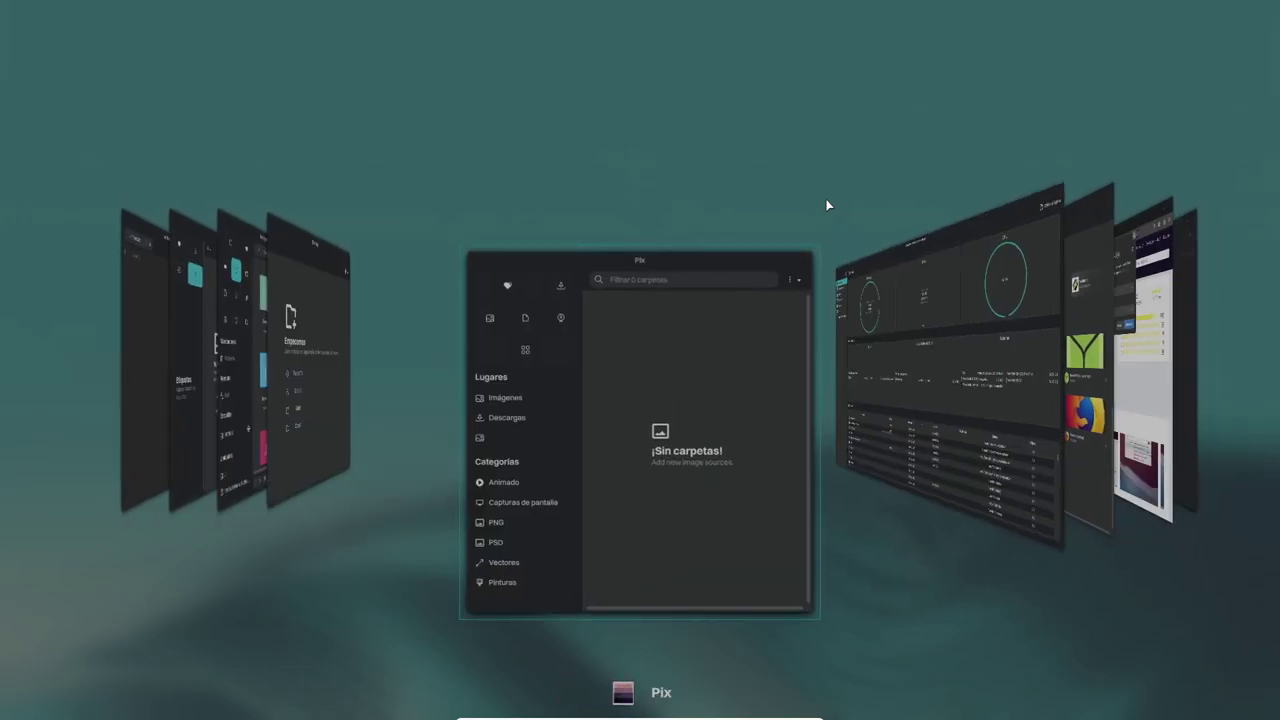
key("alt+Tab")
key("alt+Tab")
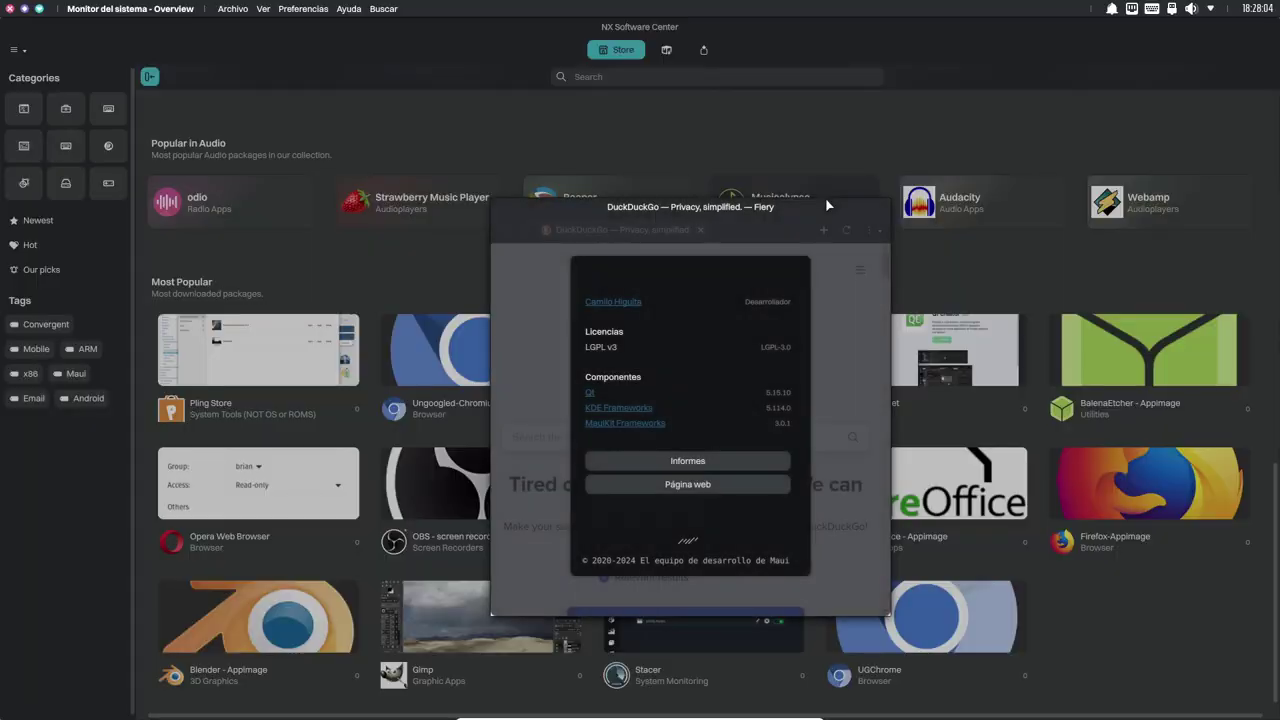
key("alt+Tab")
key("alt+Tab")
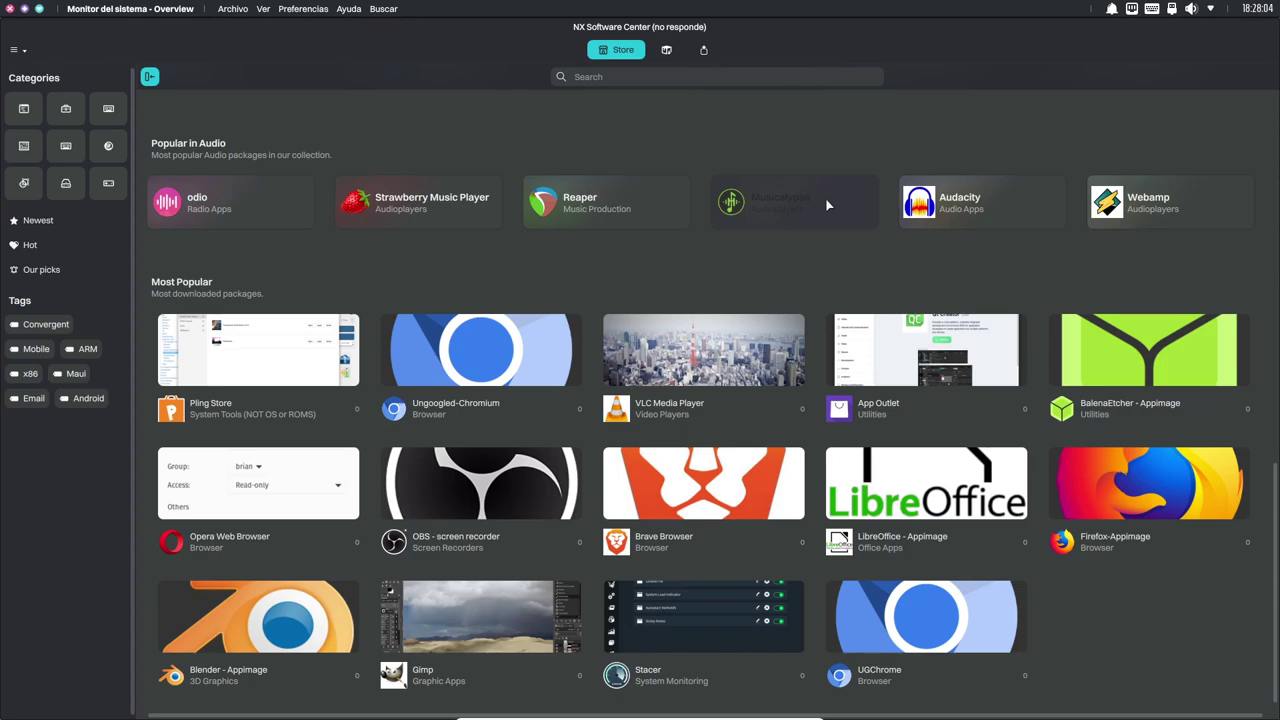
key("alt+Tab")
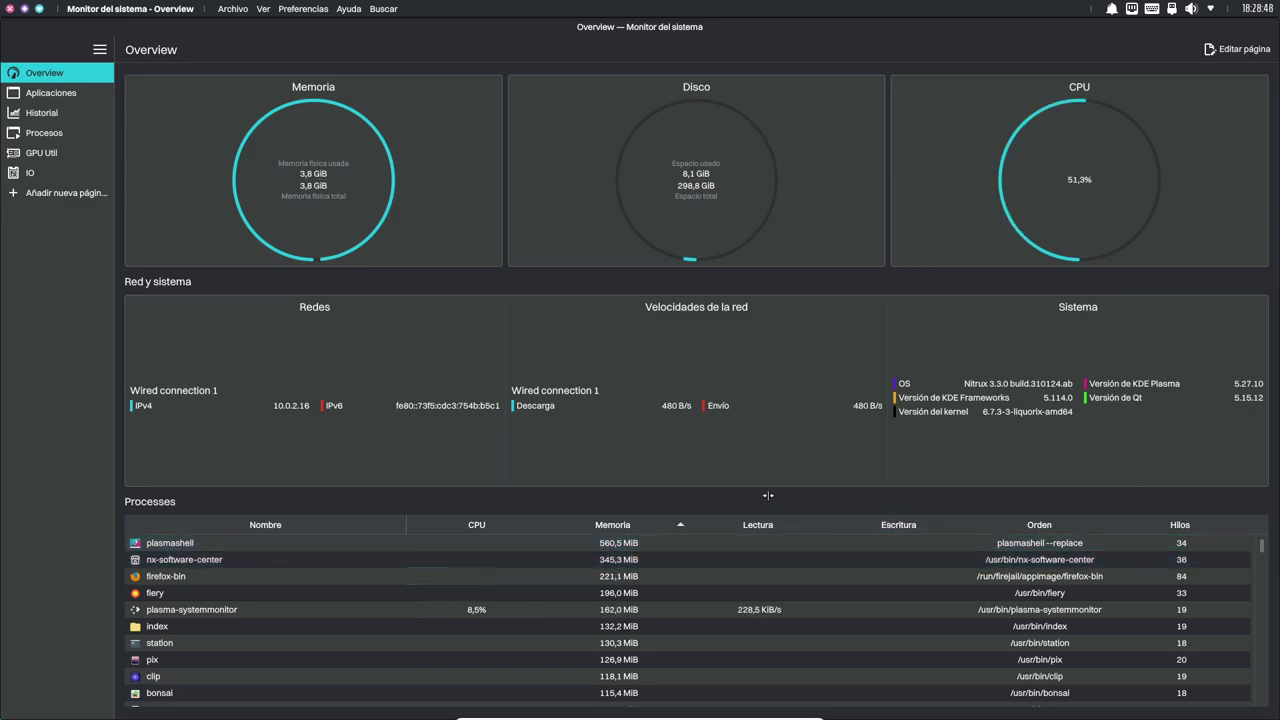
Switch to NX Software Center, leave the Musicalypse page for the store listing, and scroll it.
key("alt+Tab")
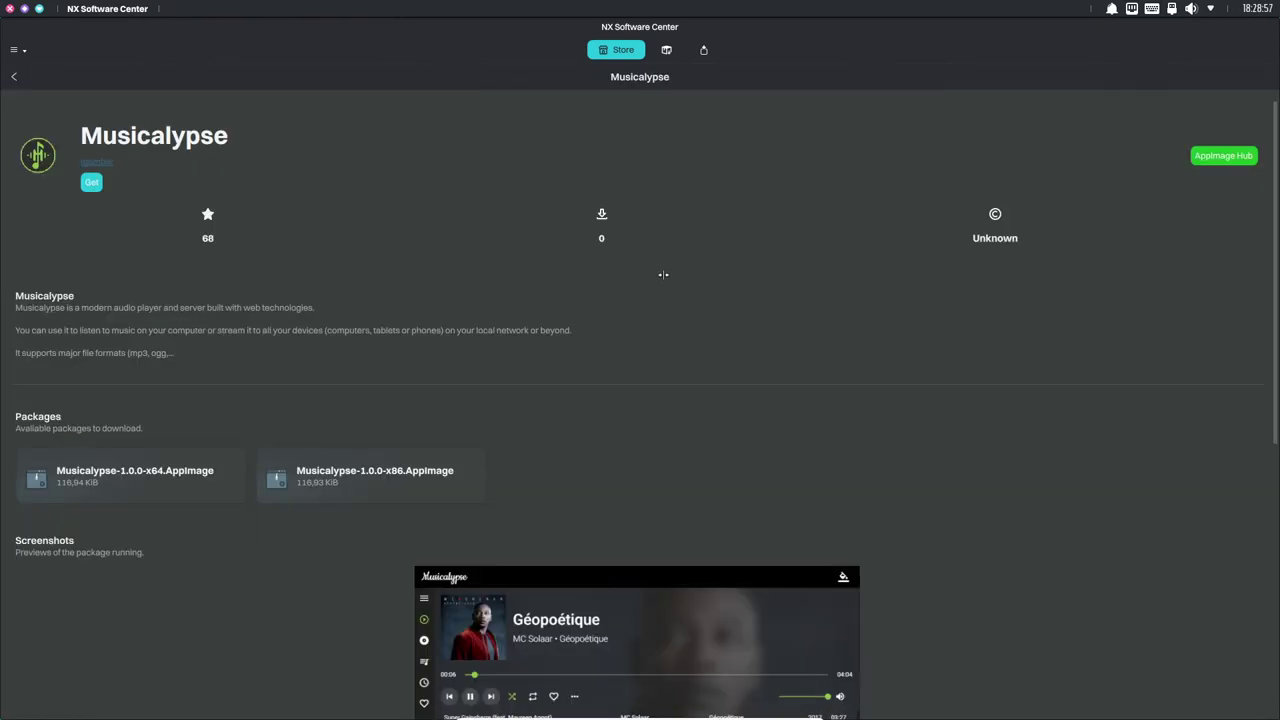
scroll(706, 243, "down", 5)
scroll(481, 195, "up", 2)
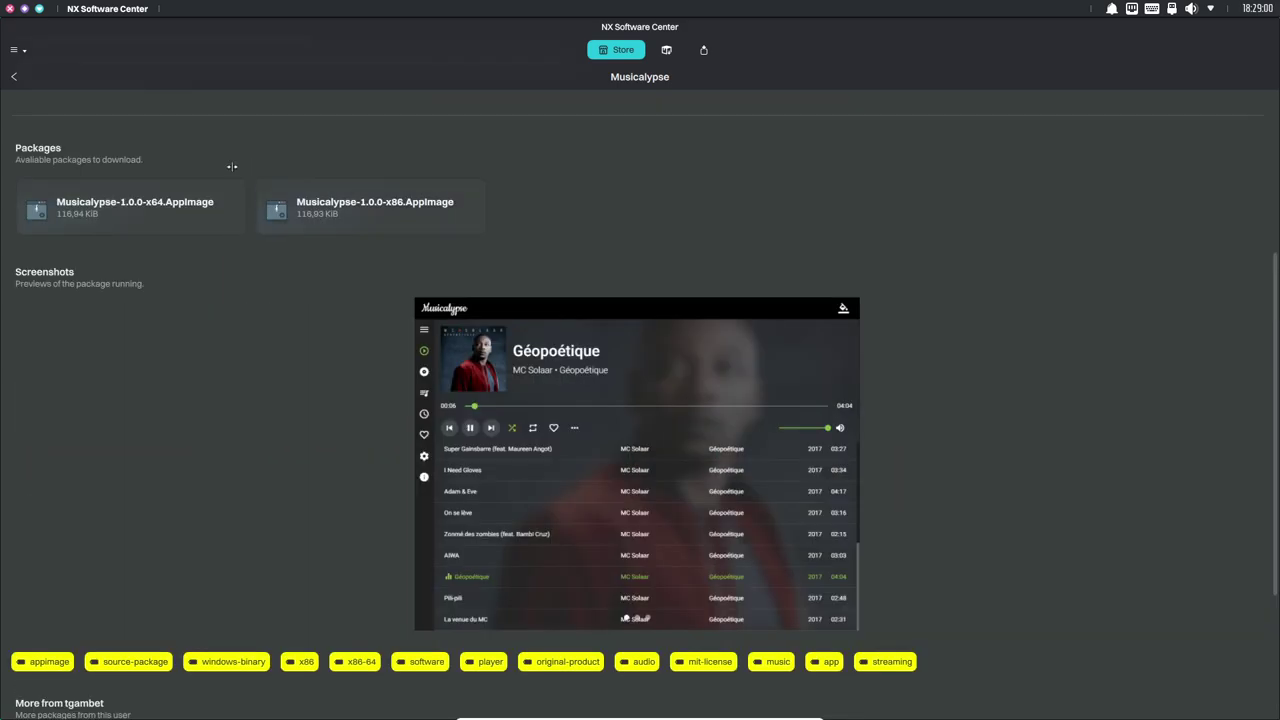
left_click(14, 76)
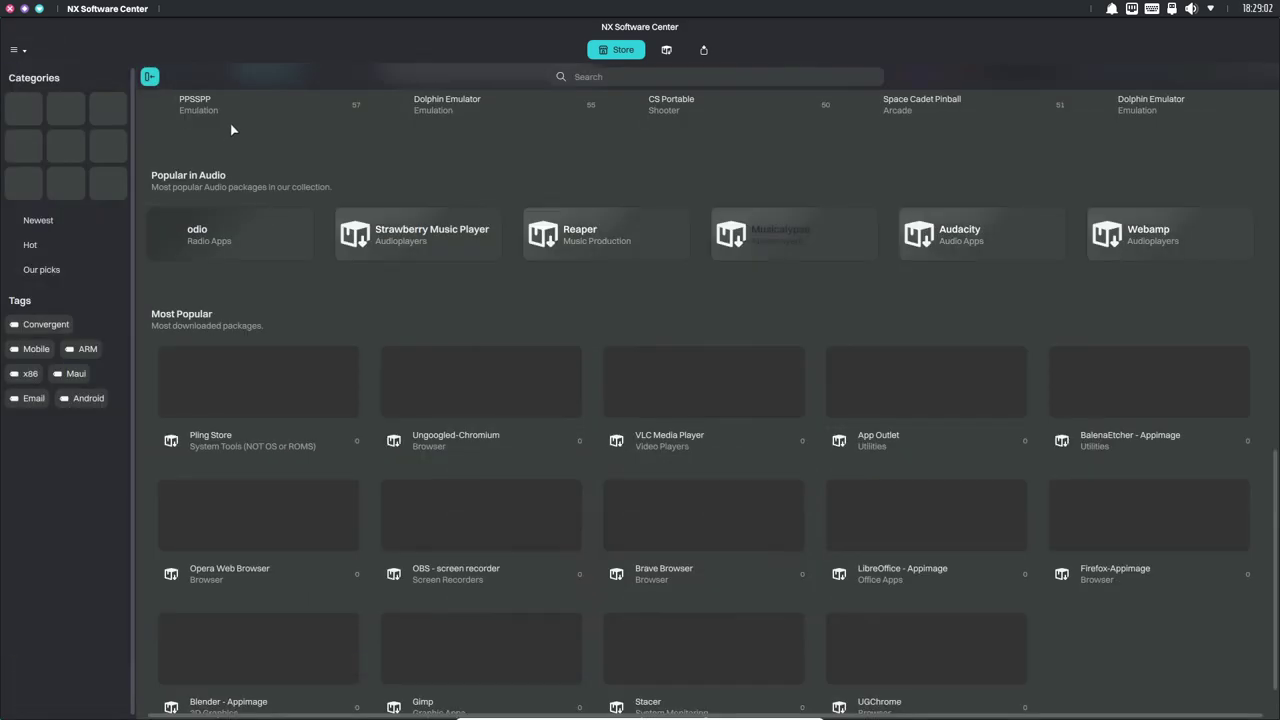
scroll(485, 178, "up", 1)
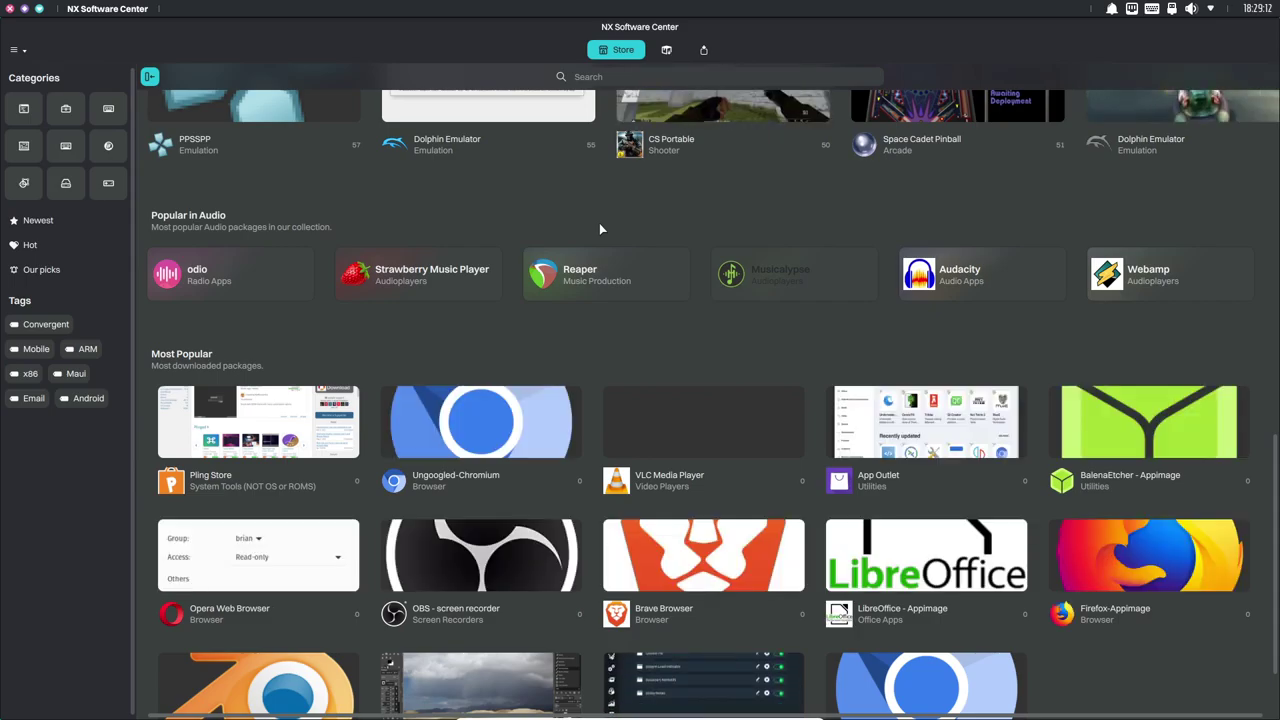
scroll(517, 322, "up", 2)
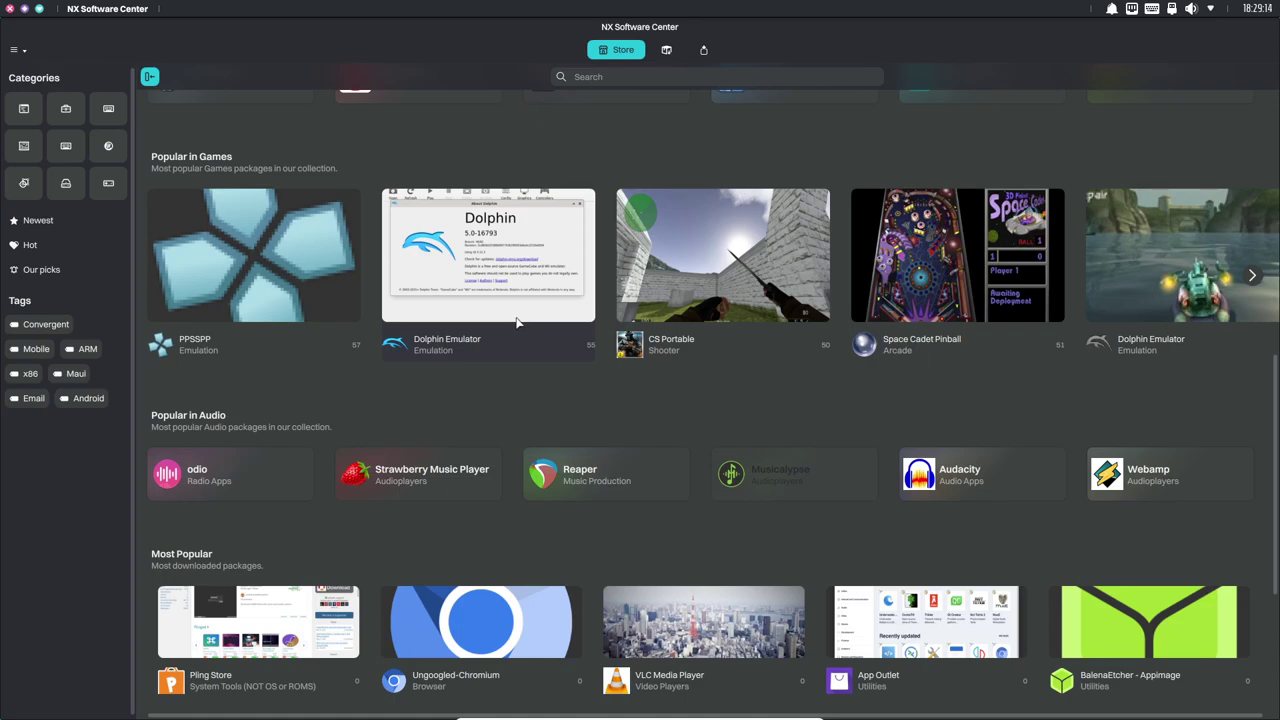
scroll(517, 322, "down", 3)
scroll(518, 321, "up", 9)
scroll(518, 321, "up", 1)
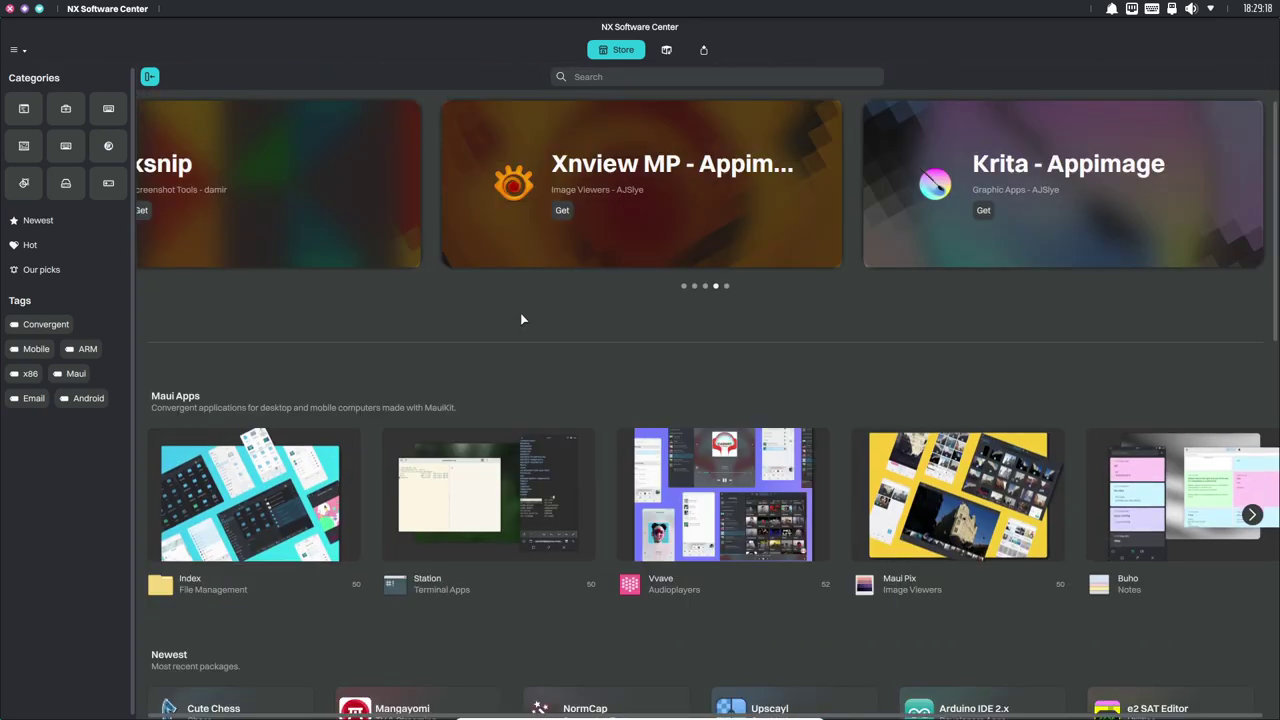
Unmaximize the store and Monitor del sistema into floating windows.
double_click(943, 20)
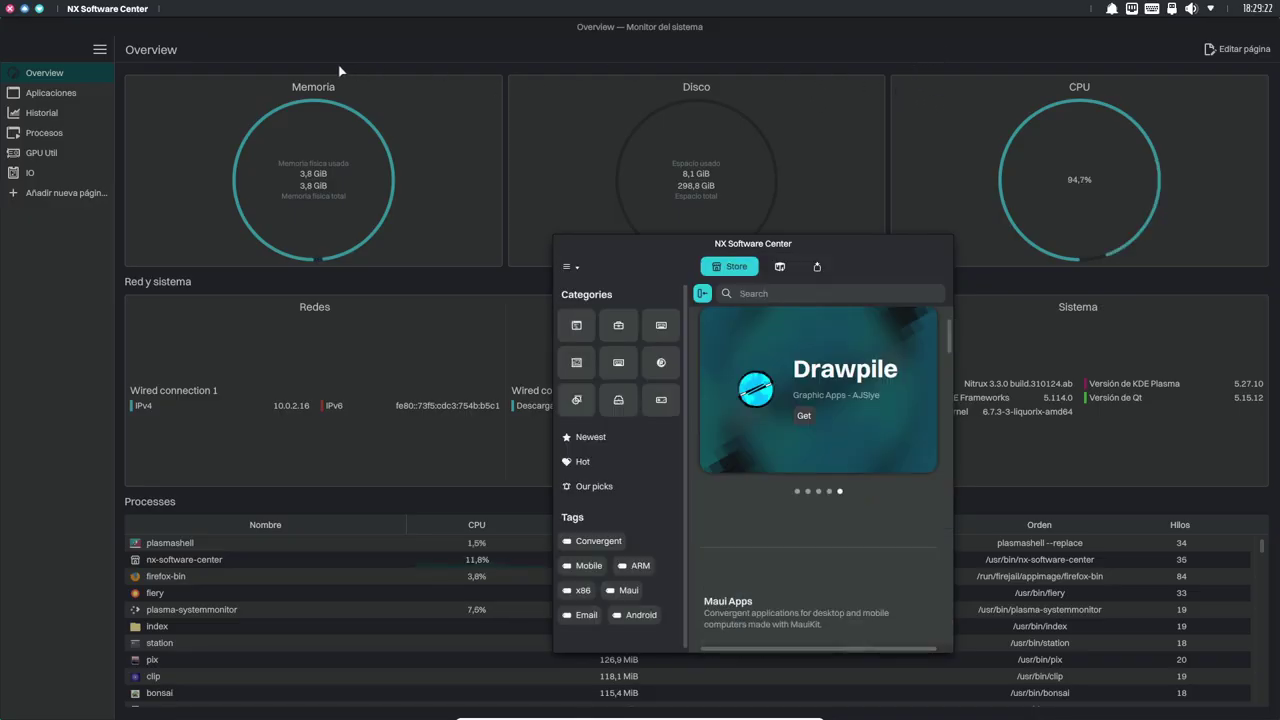
left_click(348, 32)
double_click(352, 30)
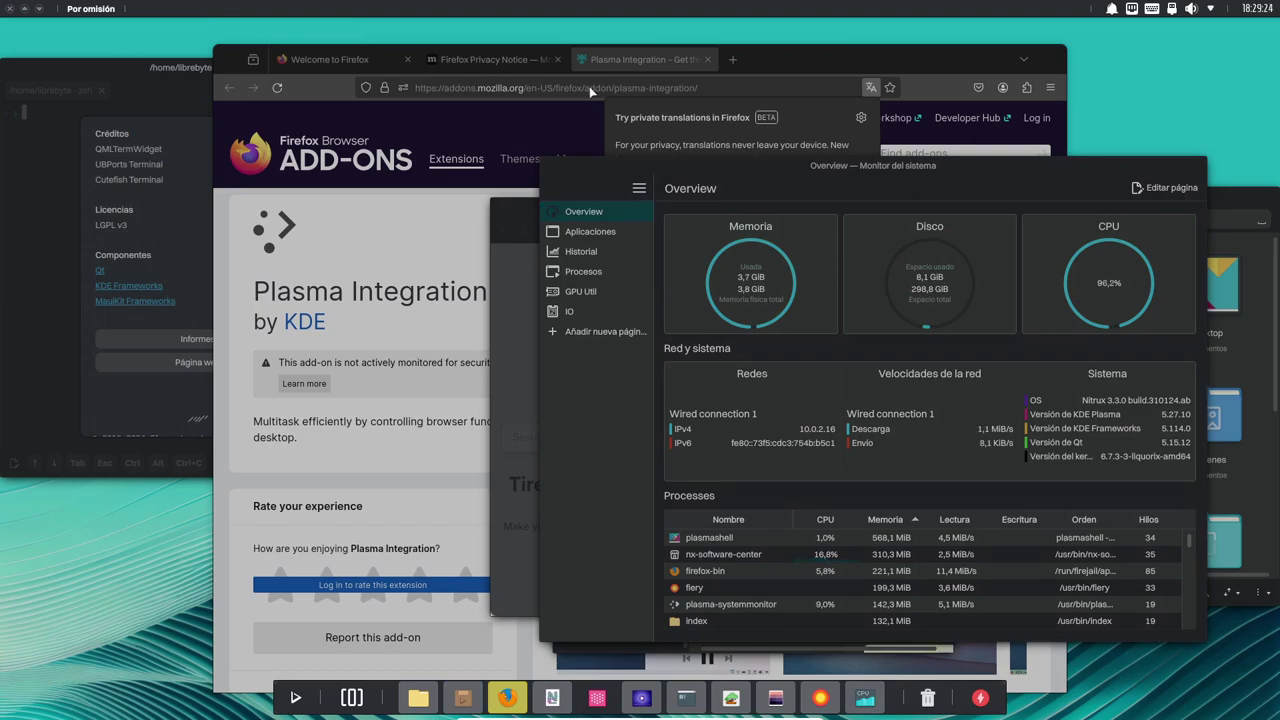
Close System Monitor, NX Software Center, Fiery and Firefox.
left_click(639, 166)
key("alt+F4")
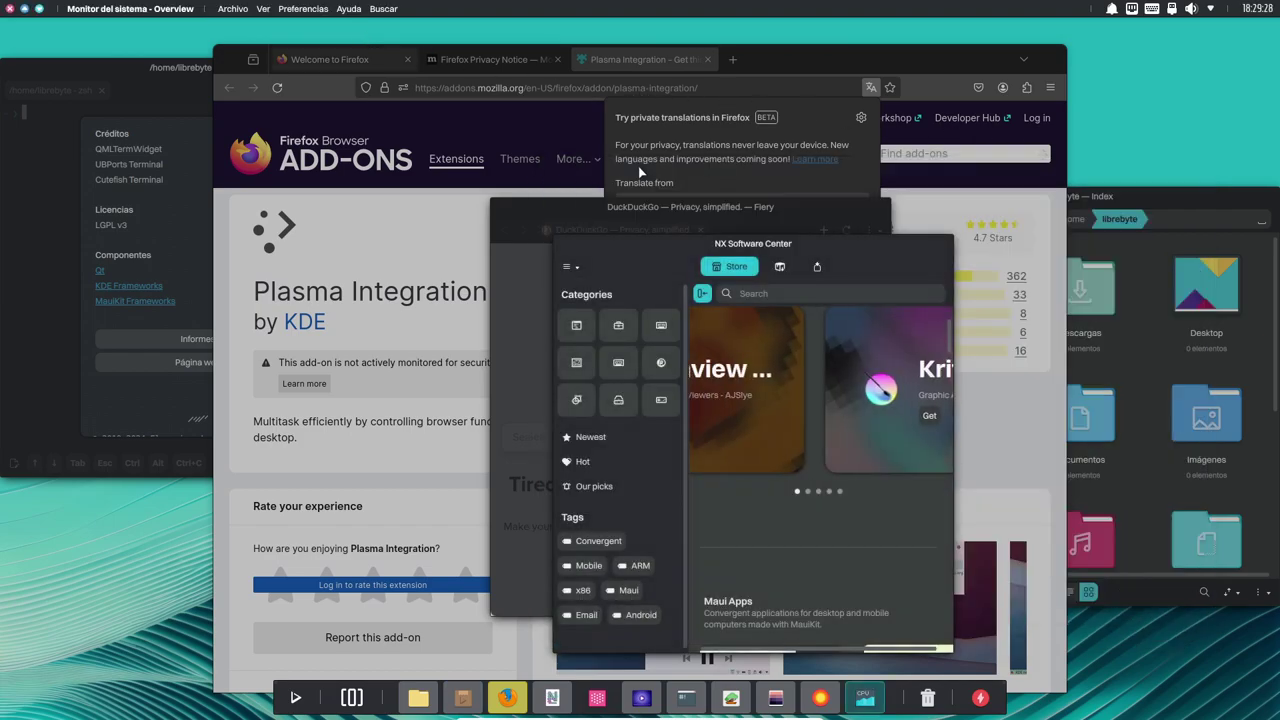
key("alt+F4")
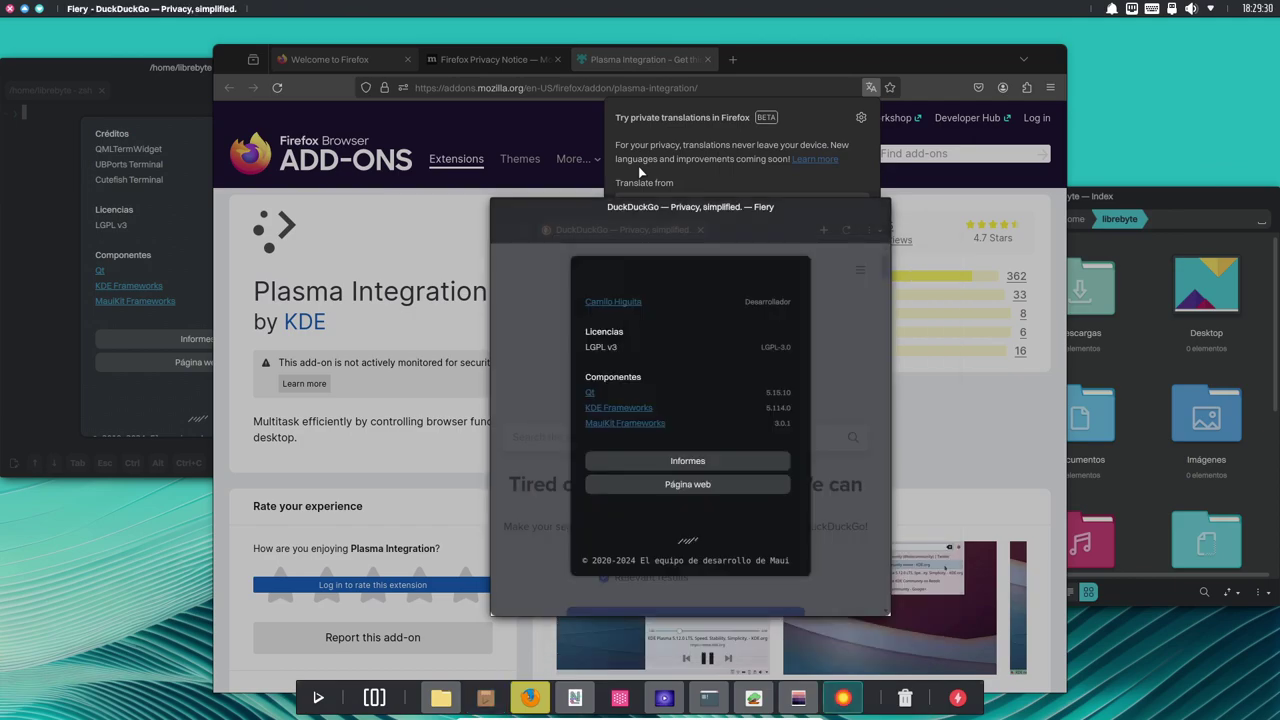
key("alt+F4")
key("alt+F4")
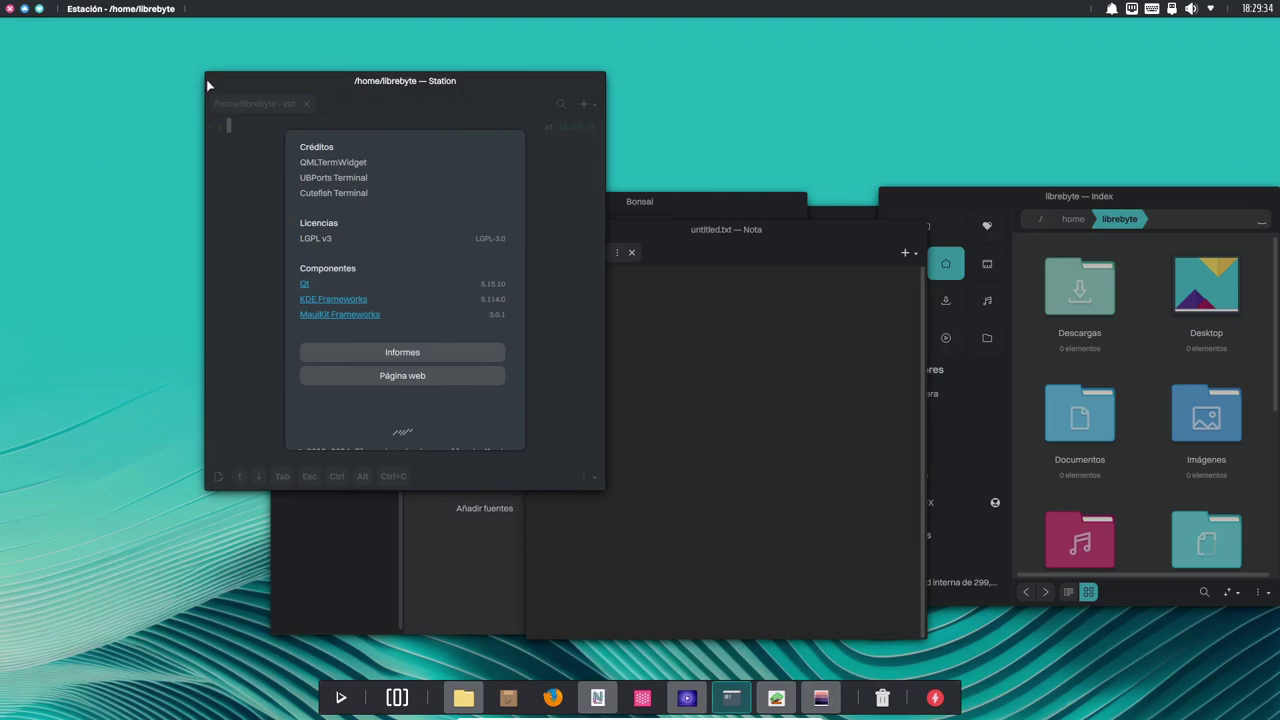
Shift the Station window right, then close Station, Nota and Clip.
left_click_drag(293, 88, 460, 97)
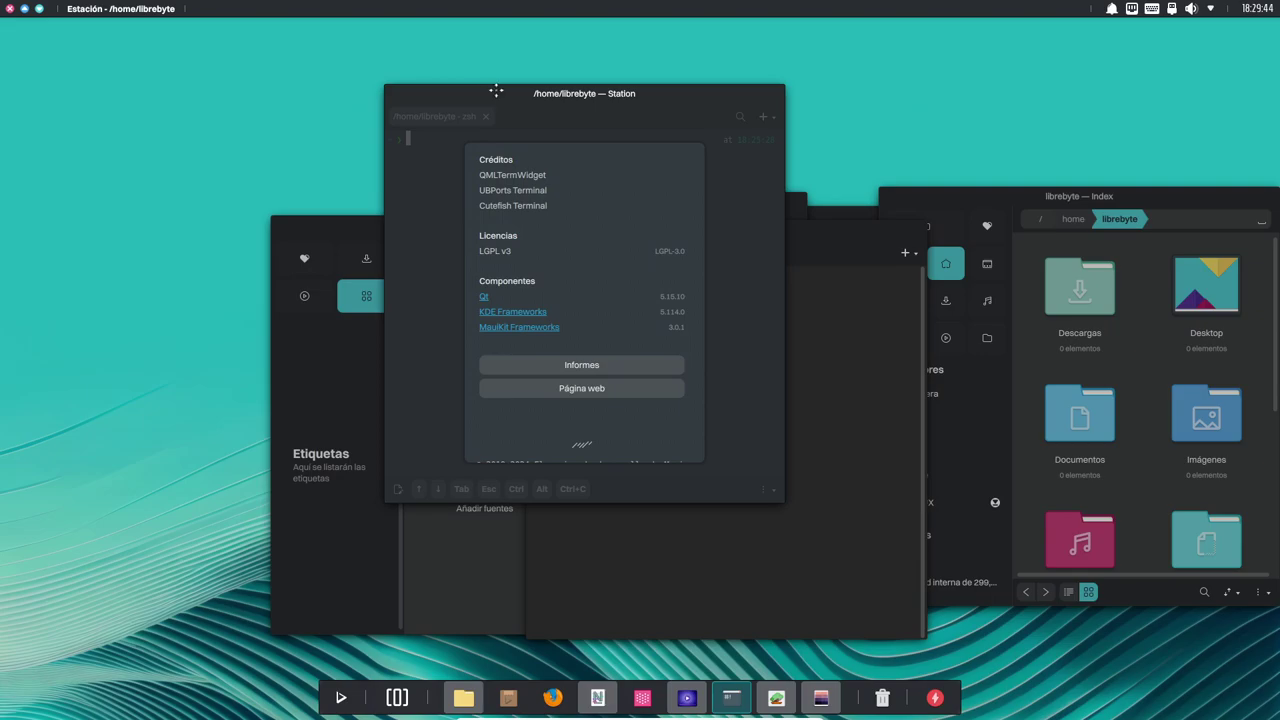
left_click_drag(487, 92, 521, 100)
key("alt+F4")
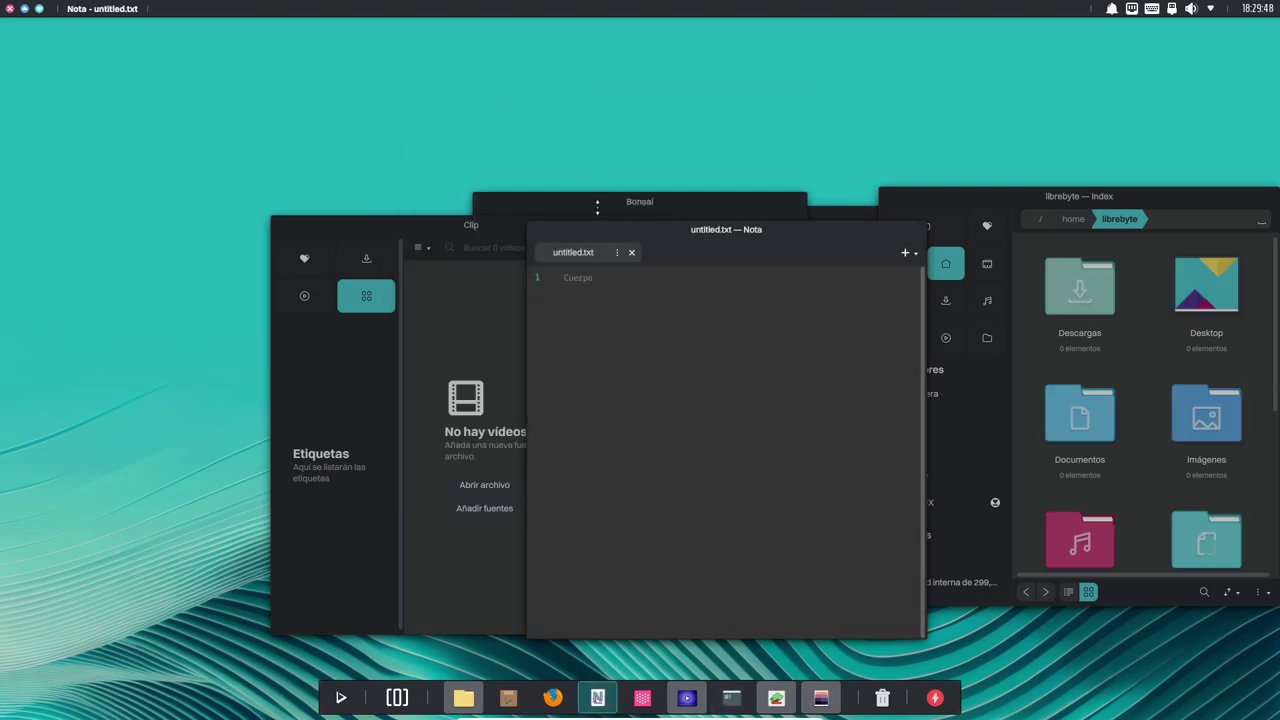
key("alt+F4")
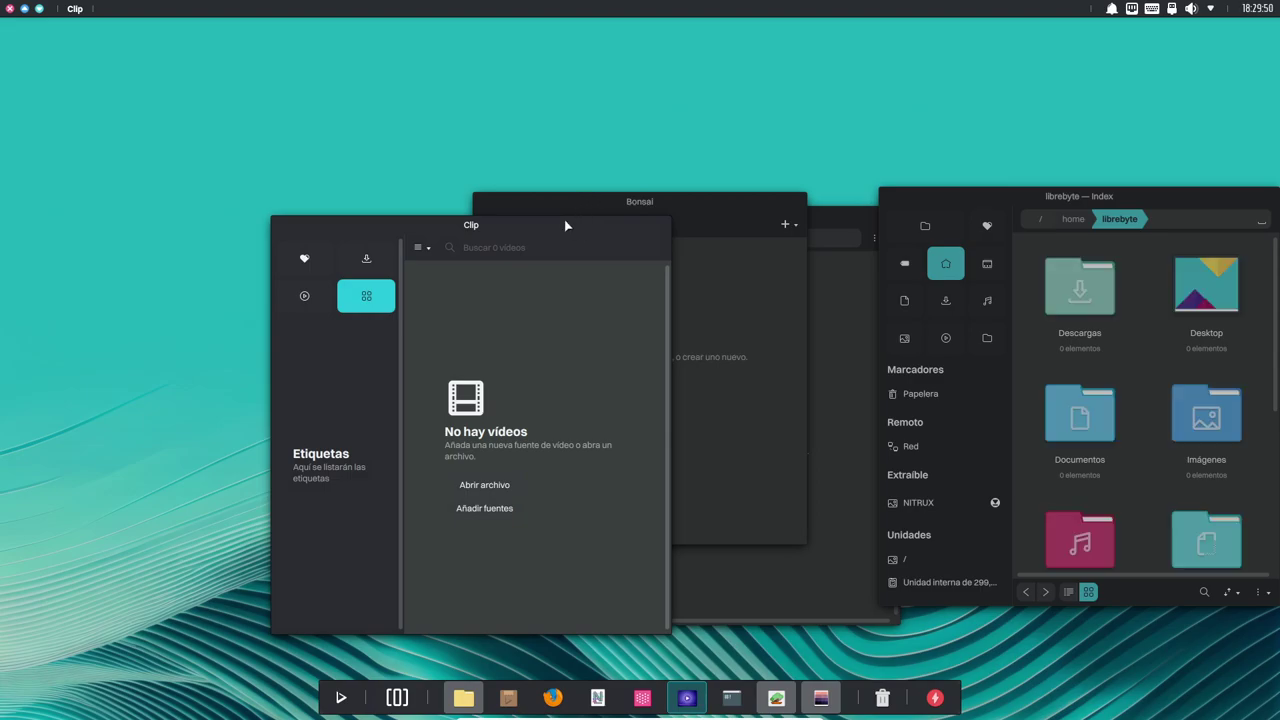
key("alt+F4")
Close the remaining Bonsai, Pix and Index windows.
left_click(623, 202)
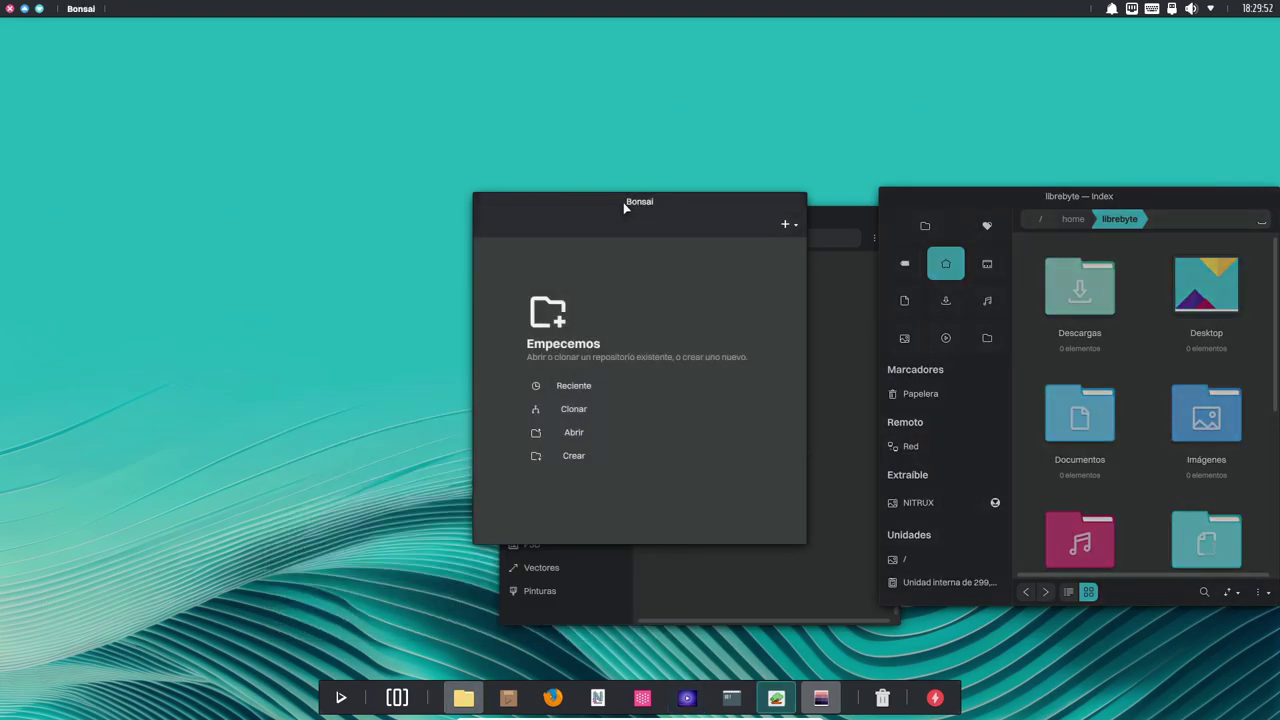
key("alt+F4")
left_click(620, 209)
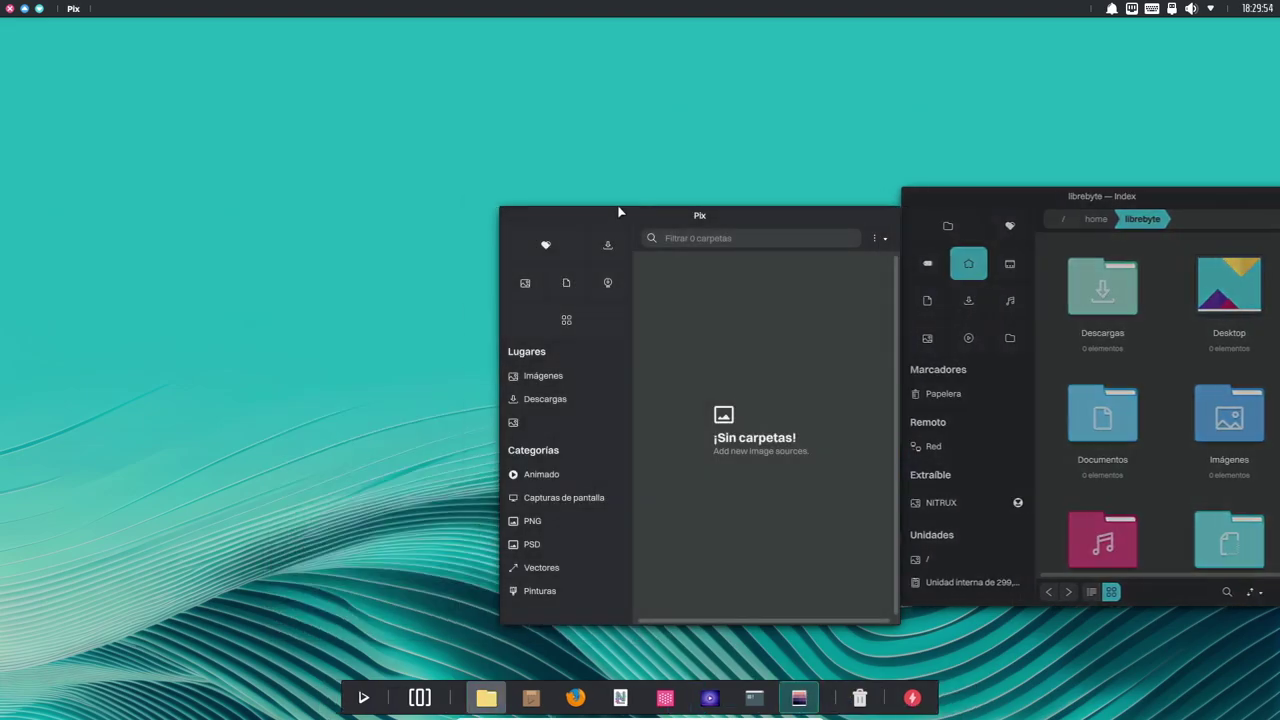
key("alt+F4")
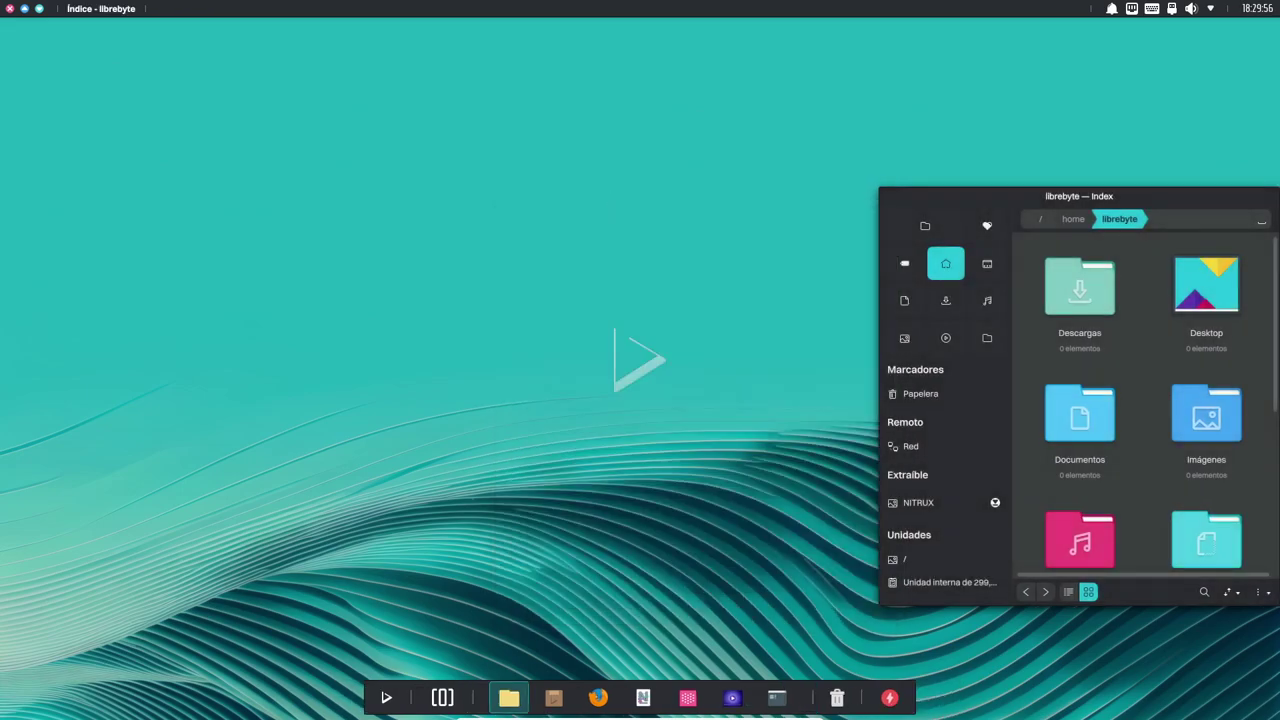
key("alt+F4")
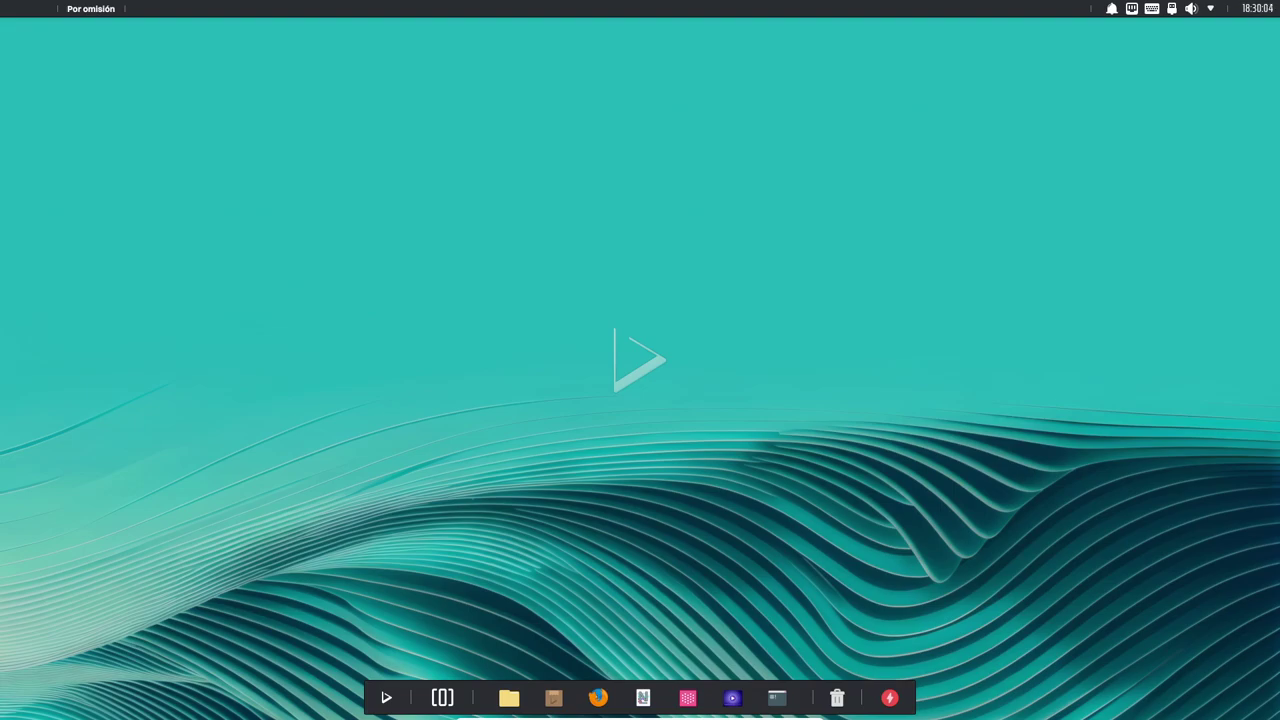
left_click(1131, 8)
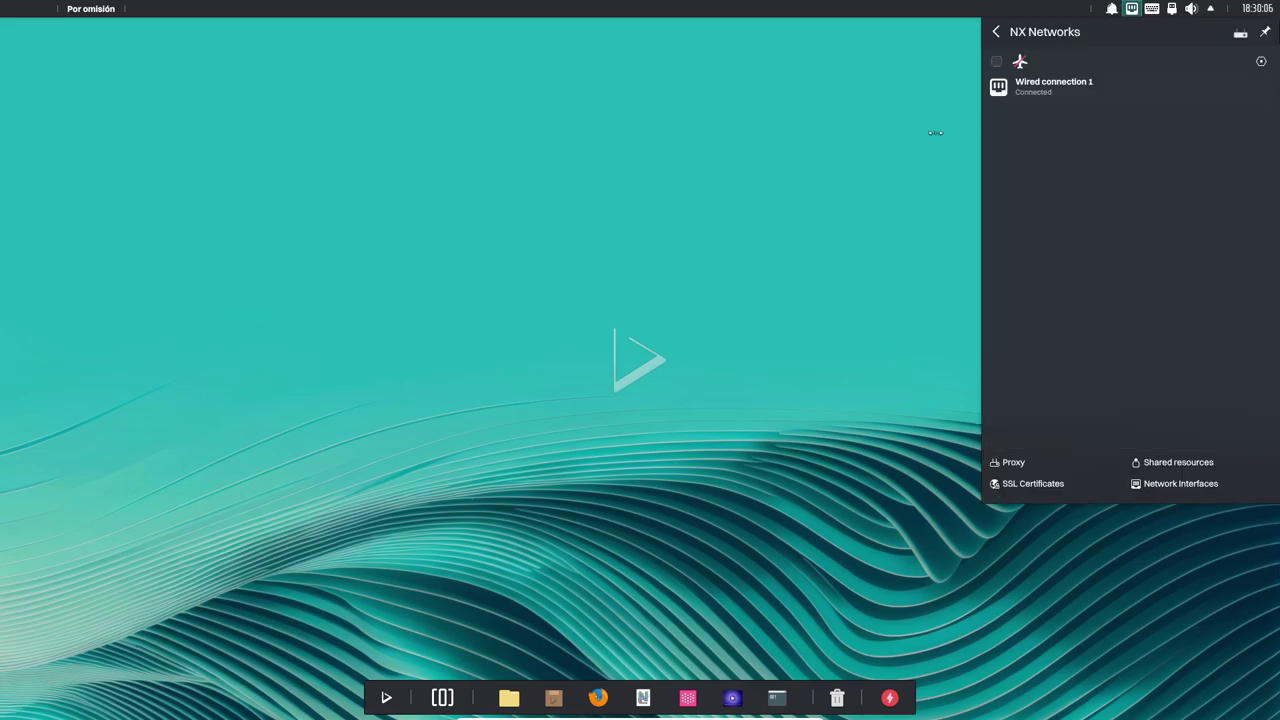
left_click(895, 127)
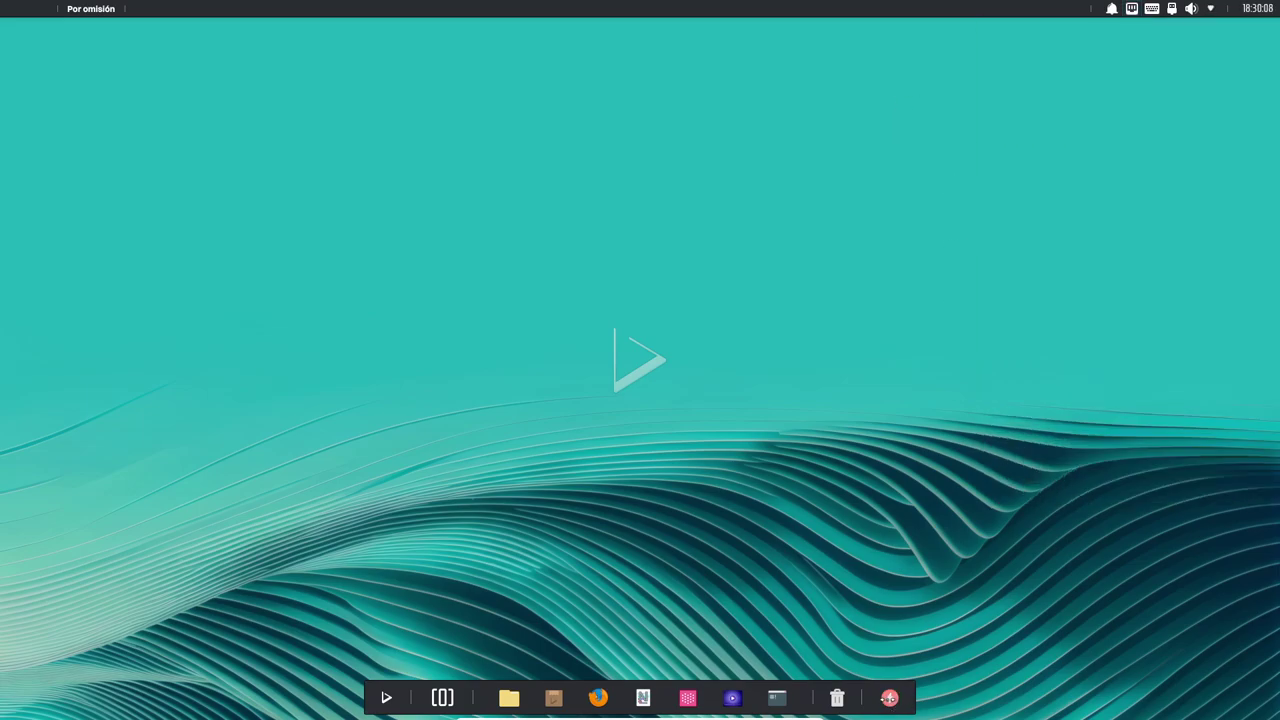